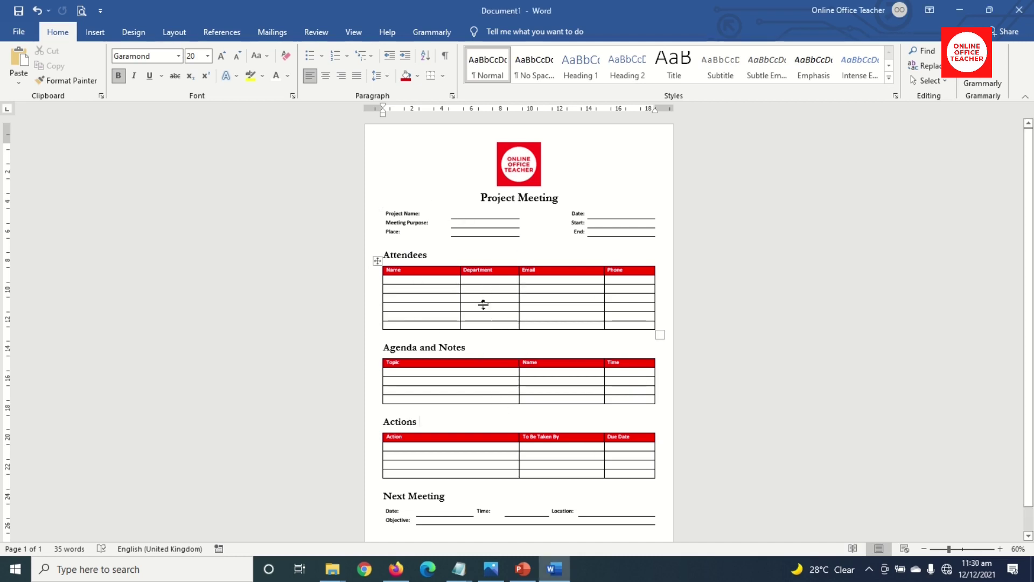
Step through the sample template's Project Name, Place, Start and End fields
left_click(460, 214)
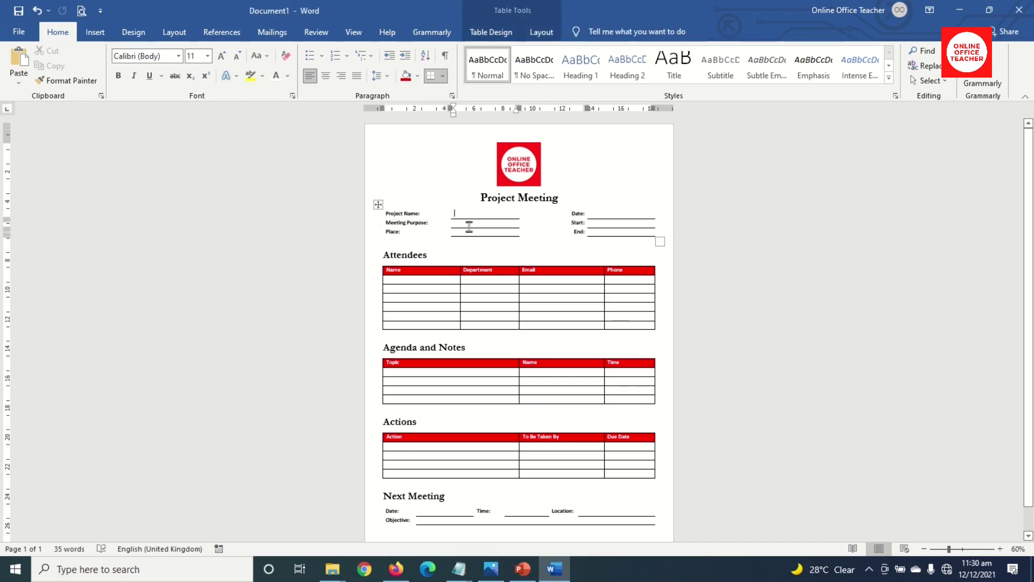
left_click(474, 232)
left_click(609, 222)
left_click(602, 231)
scroll(443, 440, "down", 1)
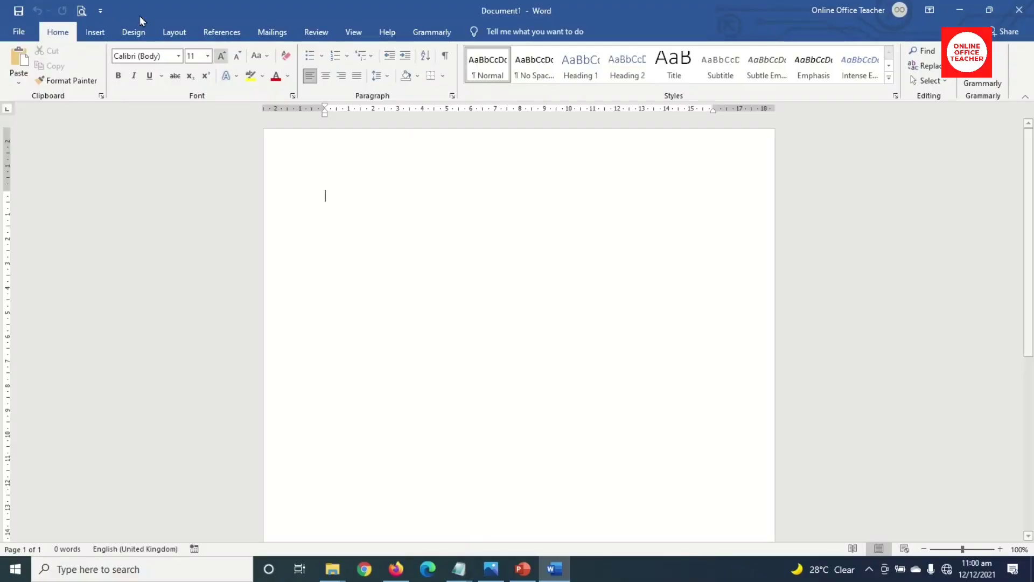
Apply Narrow page margins and type the title 'Project Meeting'
left_click(174, 32)
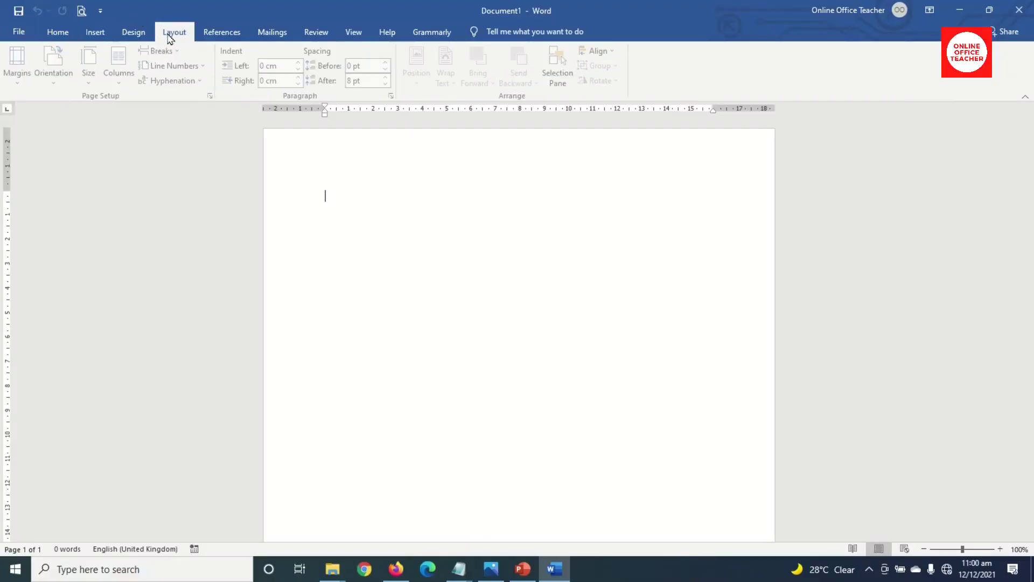
left_click(19, 67)
left_click(59, 158)
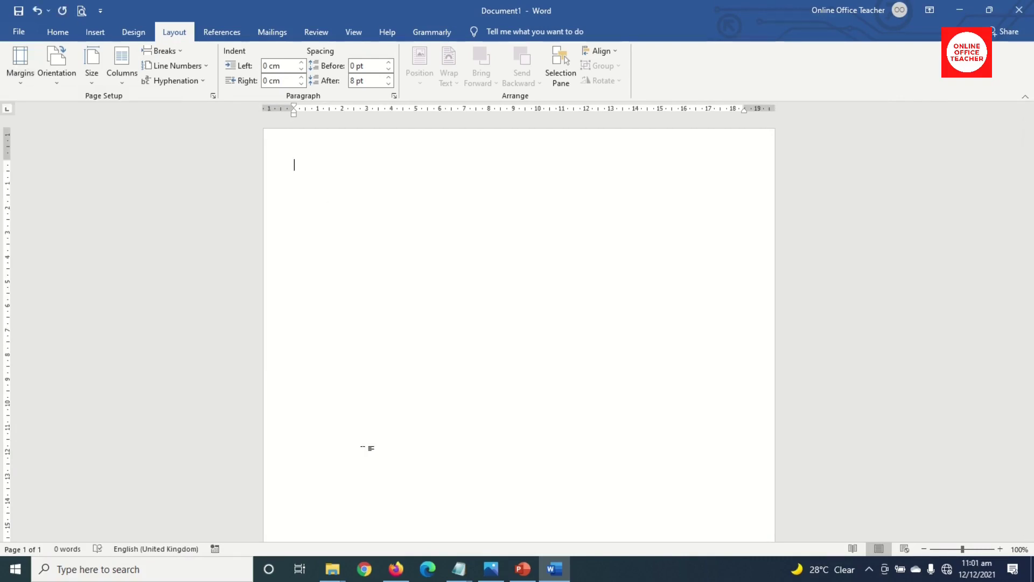
type("project Meeting")
key("Return")
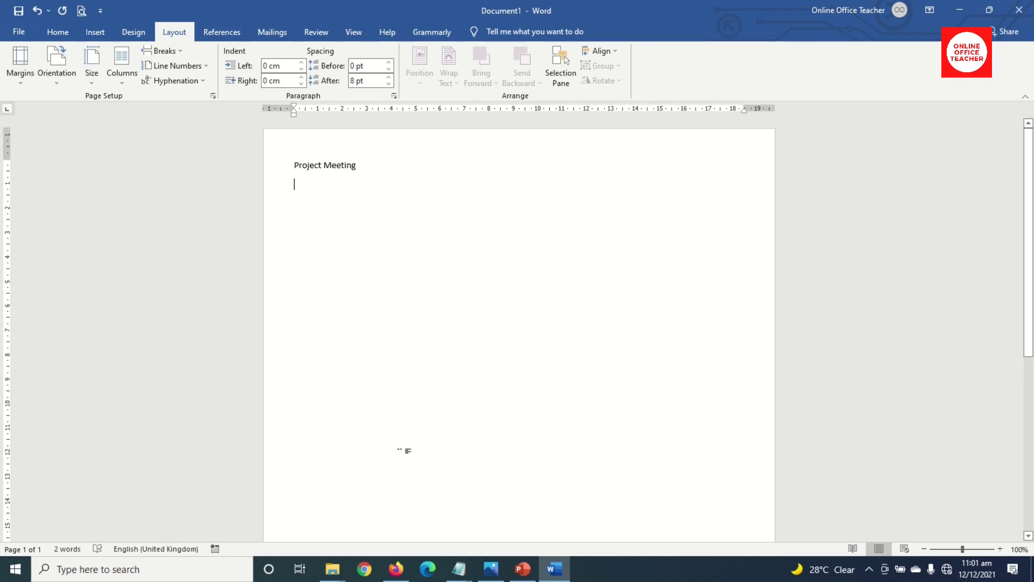
Insert a 4×3 table and label the first column Project Name:, Meeting Purpose: and Place
left_click(95, 32)
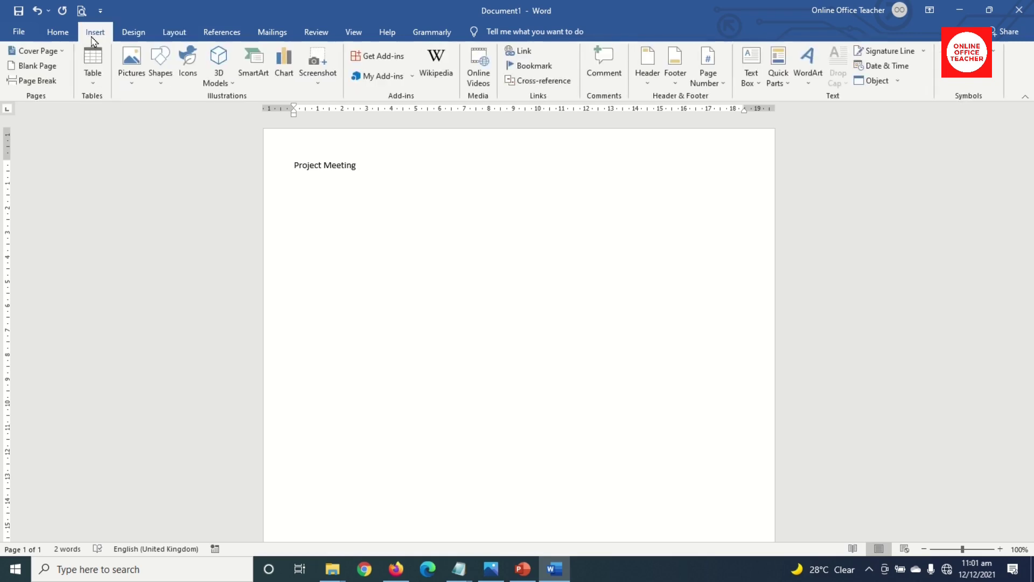
left_click(94, 69)
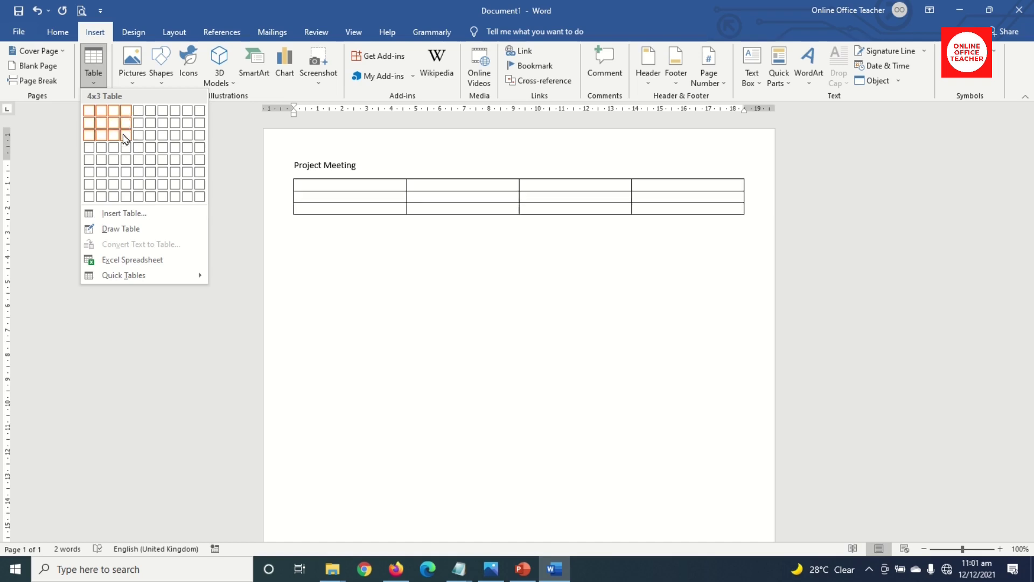
left_click(125, 139)
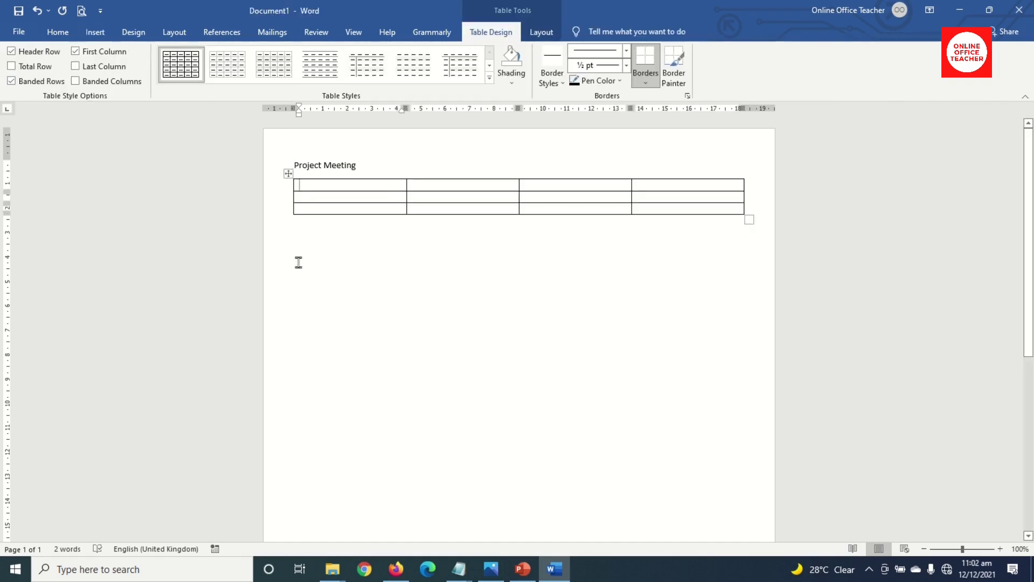
type("pro")
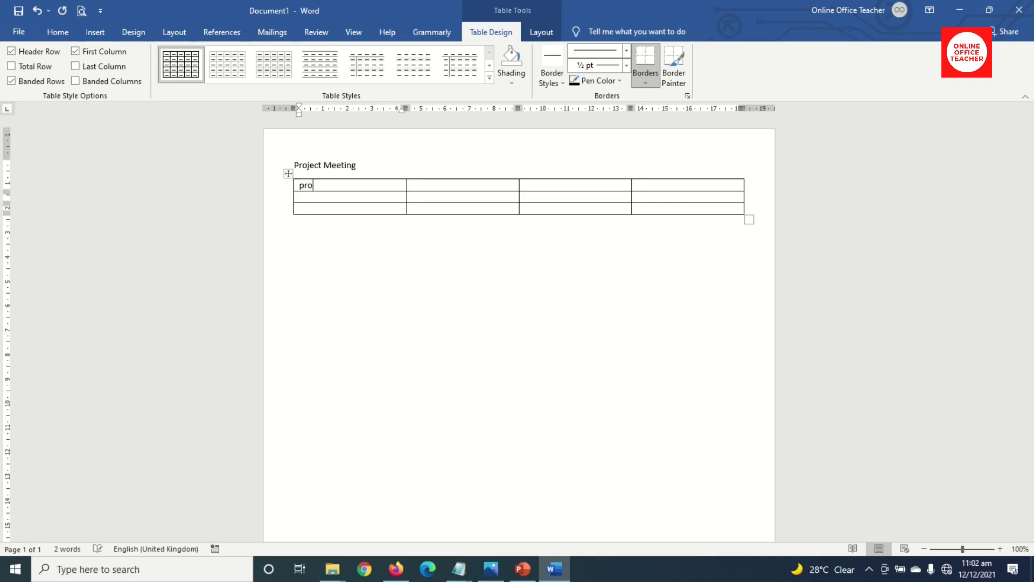
type("ject Name:")
key("Down")
type("meeting Purpose")
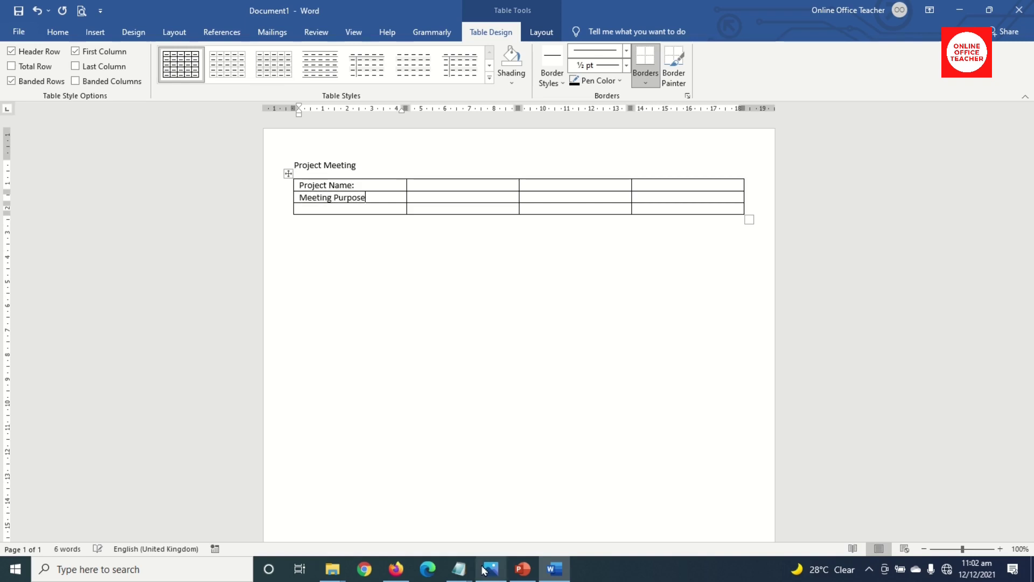
type(":")
key("Down")
key("Tab")
key("shift+Tab")
type("place")
Label the third column Date: and Start/End, then move below the table
left_click(599, 182)
type("date:")
key("Down")
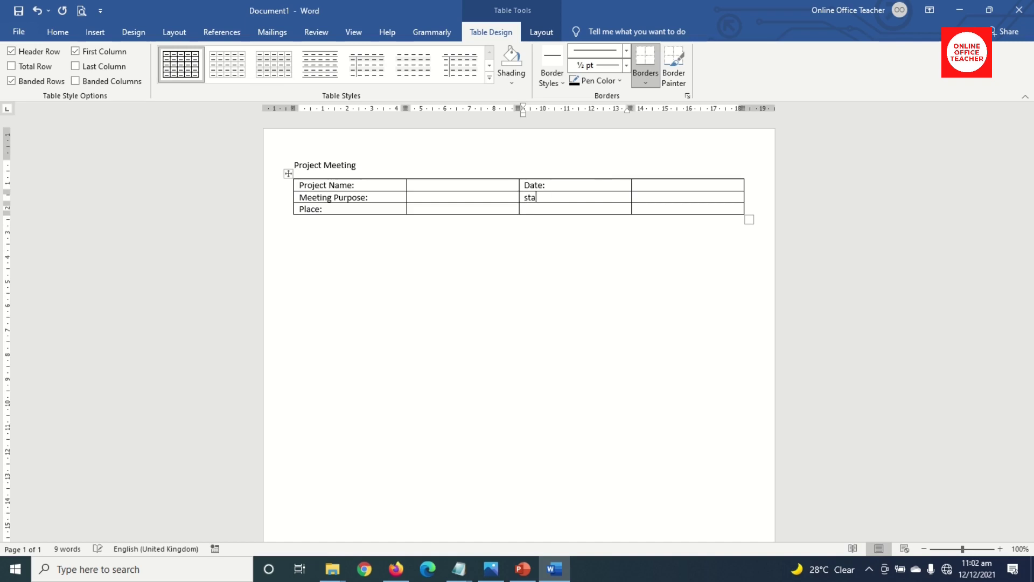
type("start:")
type("end")
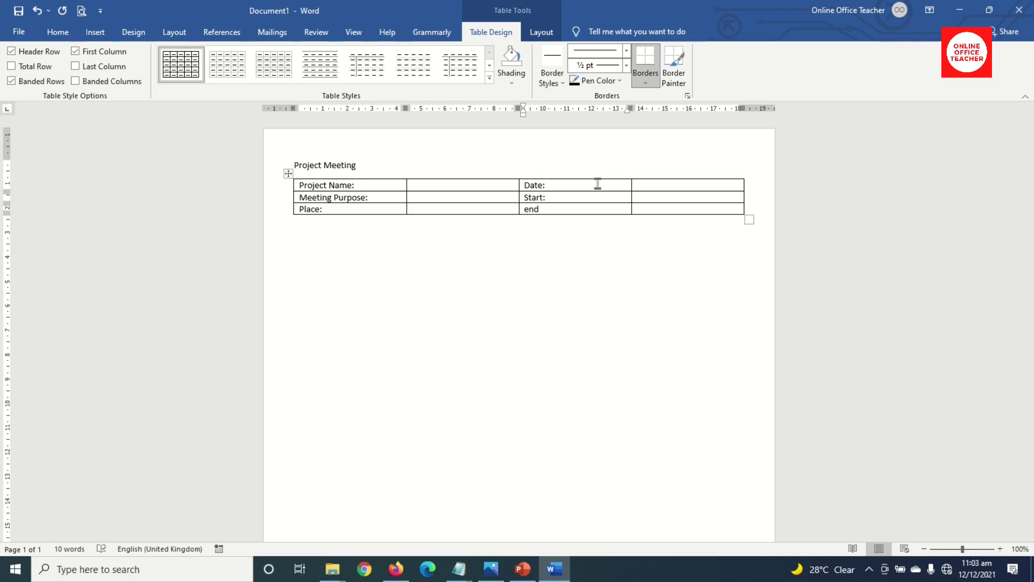
left_click(399, 280)
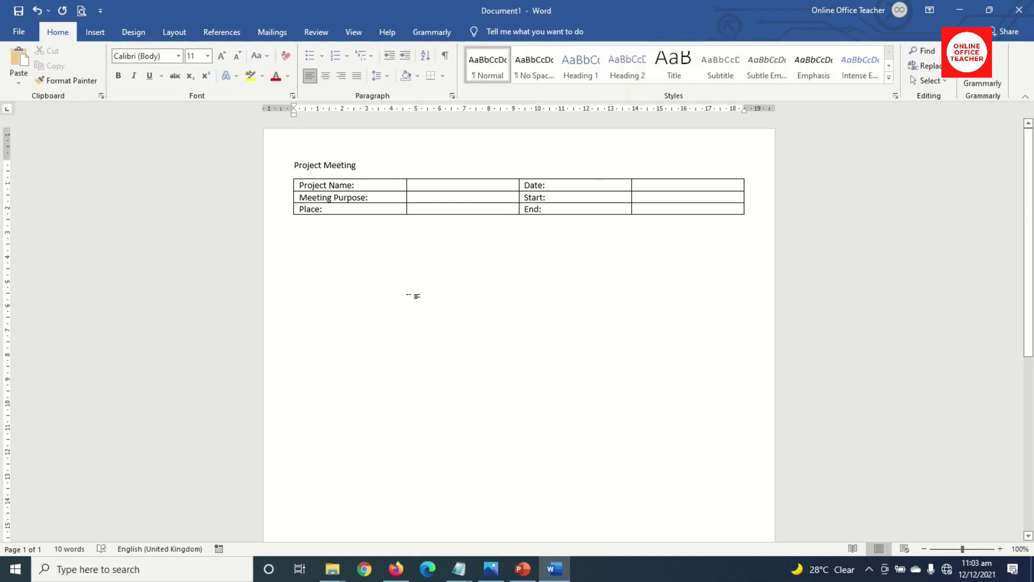
Add an 'Attendees' heading with a 4×7 table beneath it
key("Return")
type("attend")
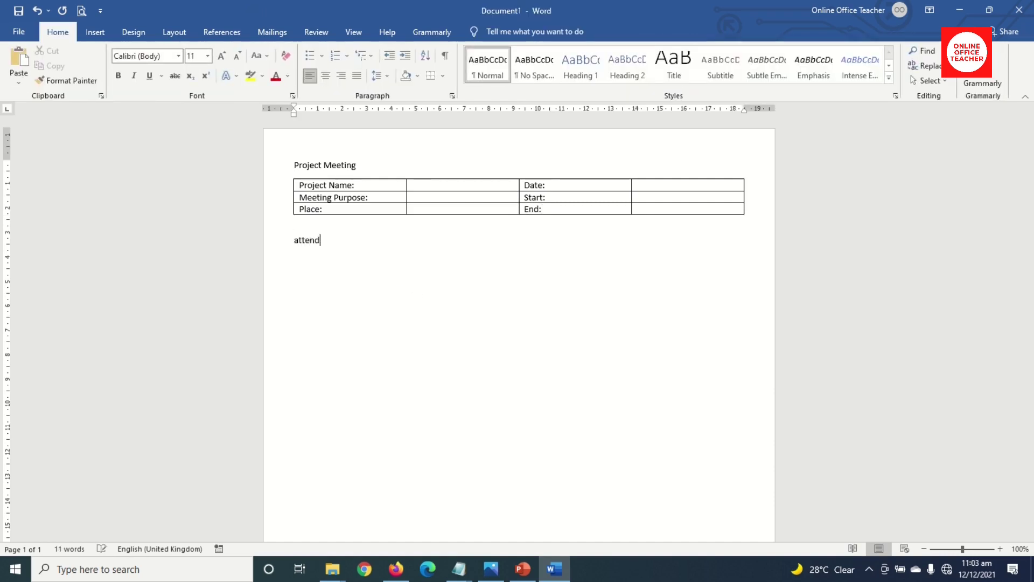
type("ees")
key("Return")
left_click(96, 32)
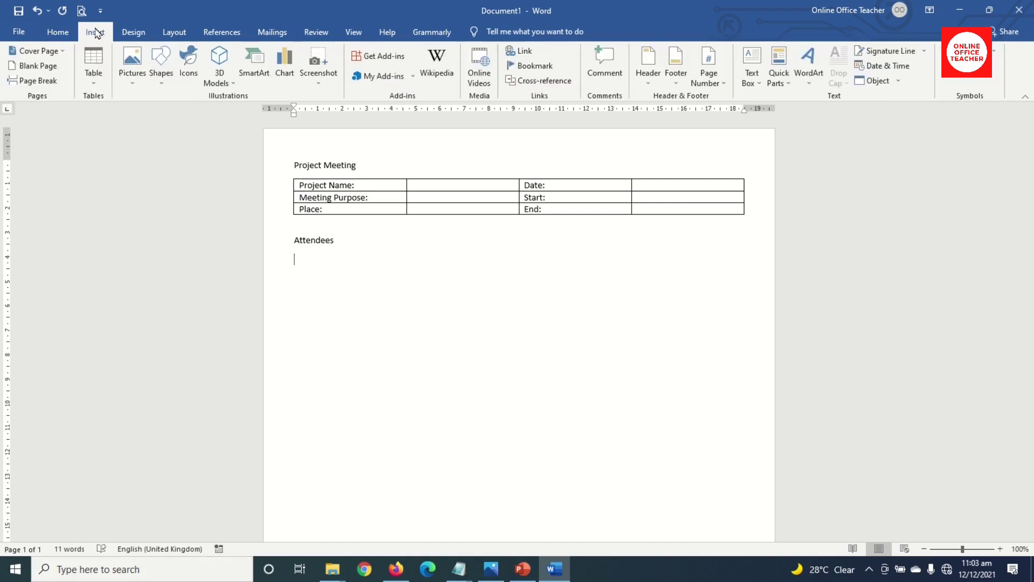
left_click(93, 69)
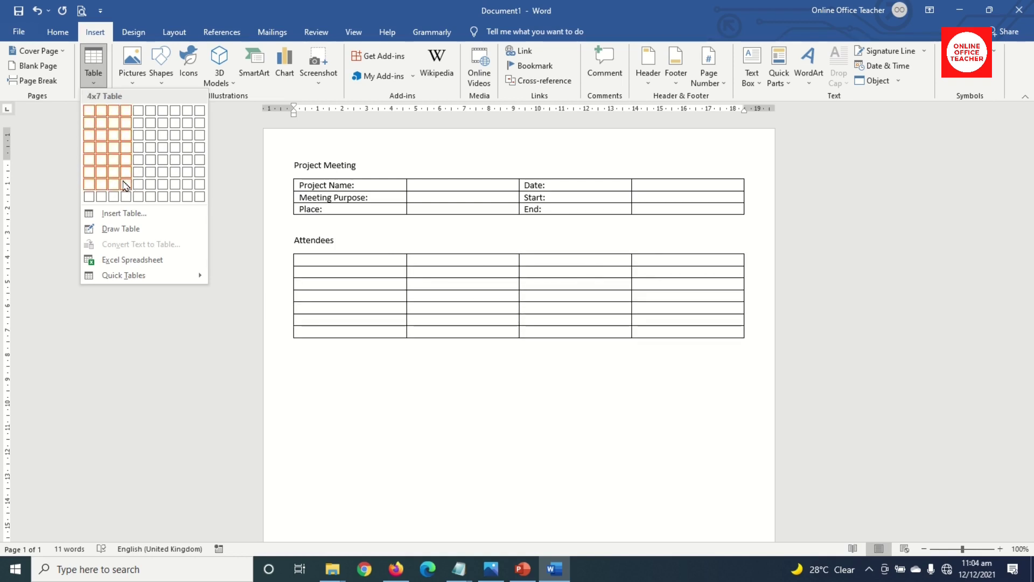
left_click(125, 185)
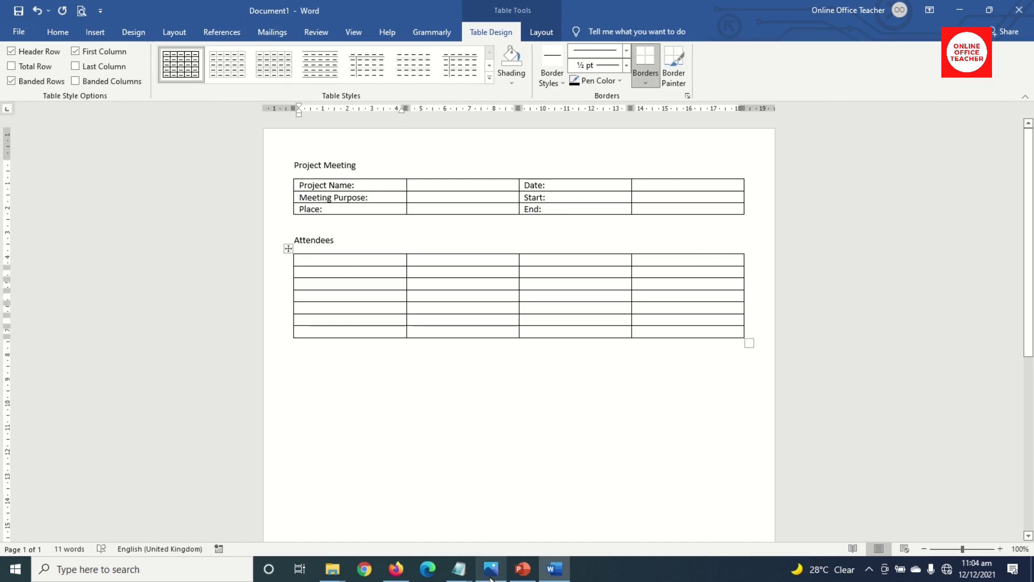
Fill the header row with Name, Department, Email and Phone, then begin the 'Agenda and' heading
type("name")
key("Tab")
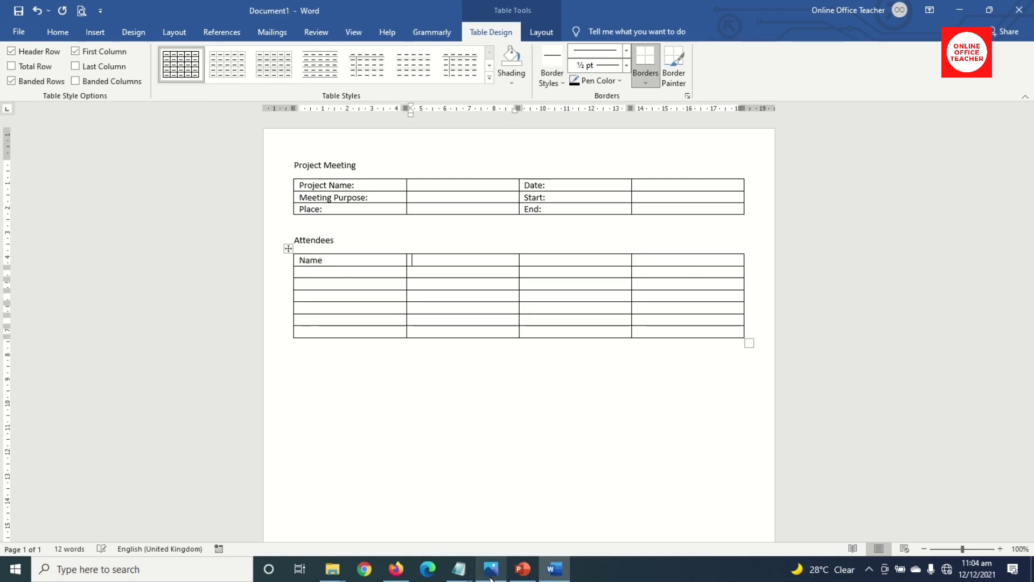
type("department")
key("Tab")
type("email")
key("Tab")
type("phone")
key("Tab")
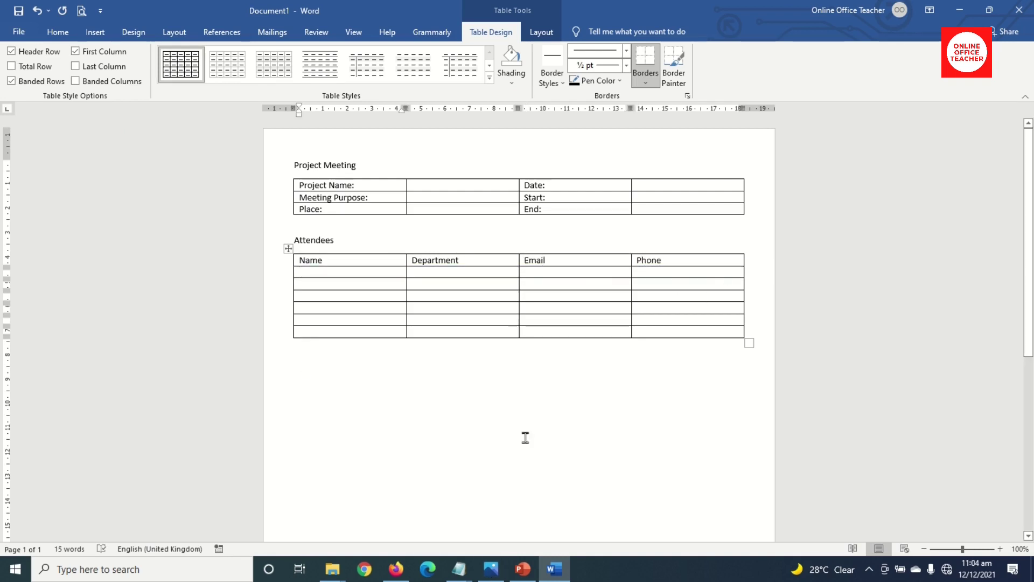
left_click(359, 371)
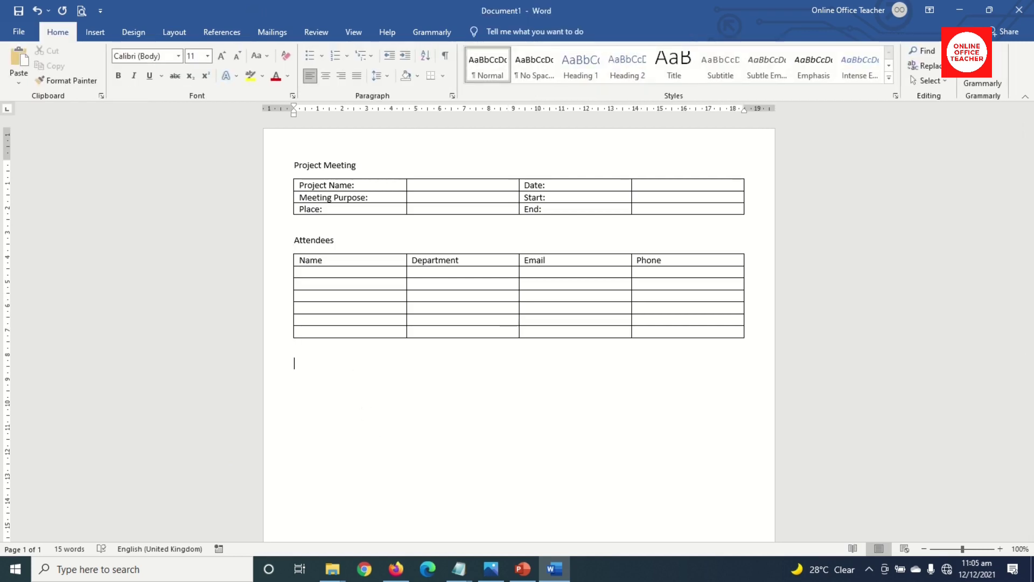
type("agenda and")
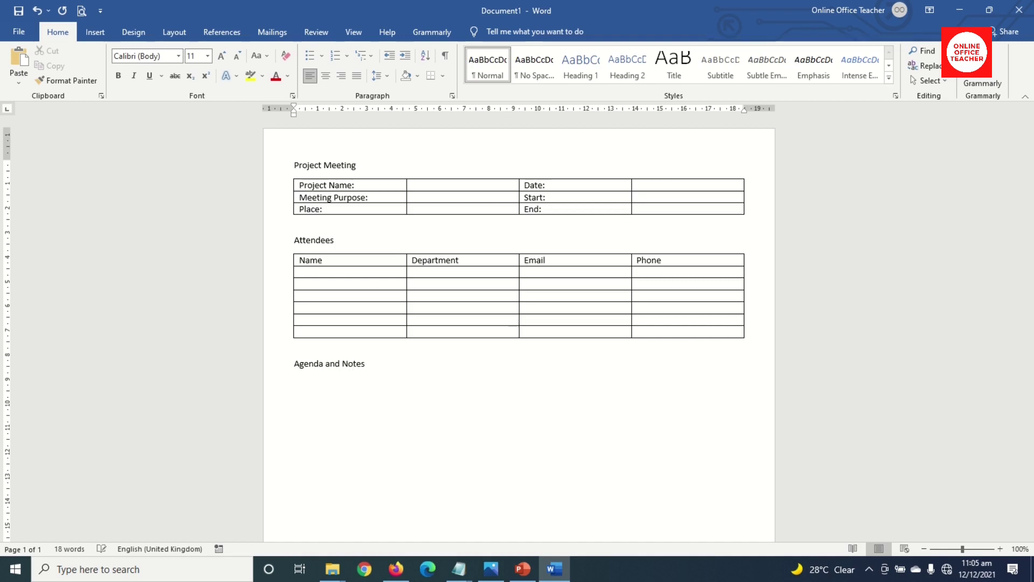
Insert a 3×5 table headed Topic, Name and Time, leaving an empty line below it
left_click(100, 38)
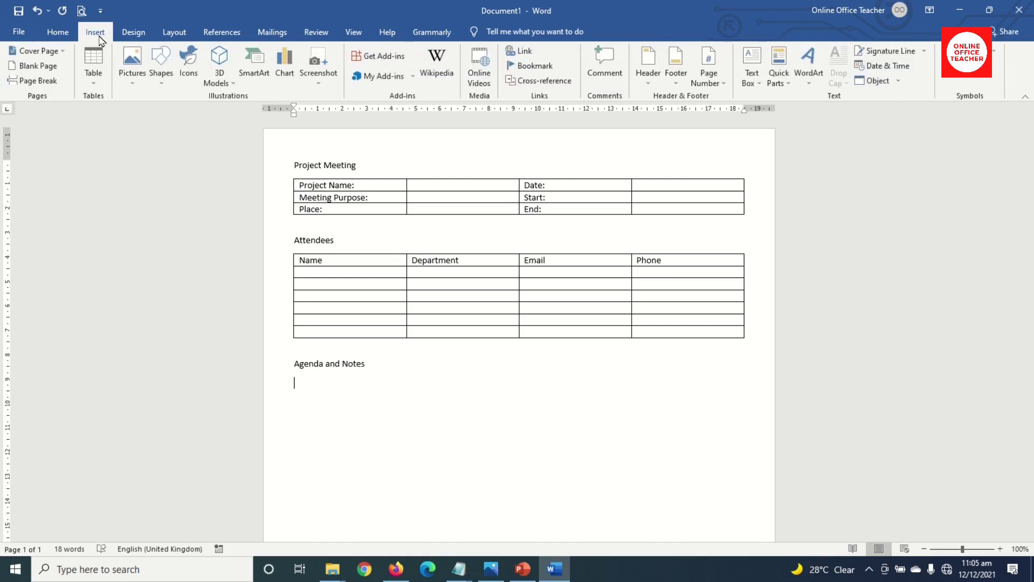
left_click(94, 69)
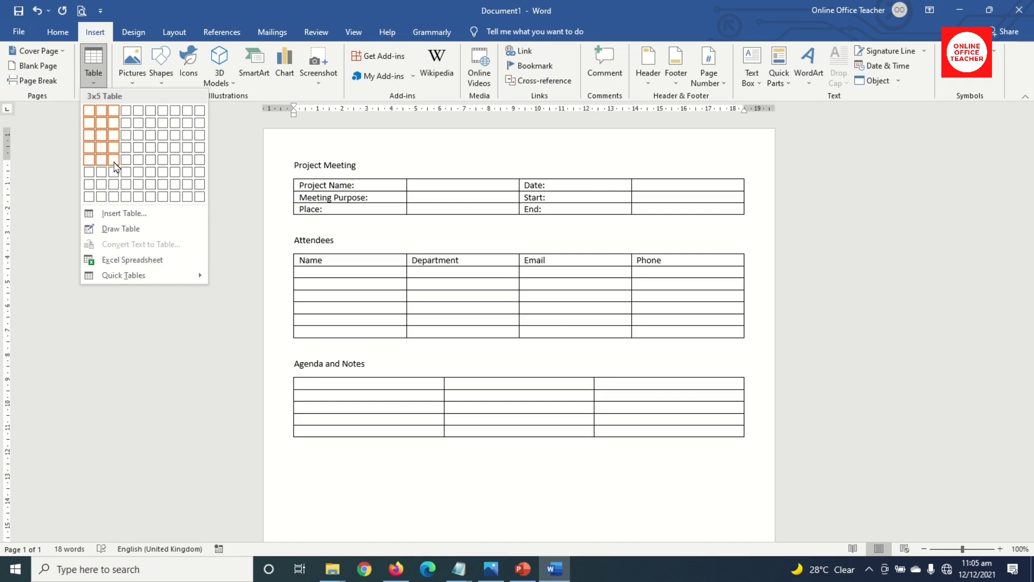
left_click(114, 160)
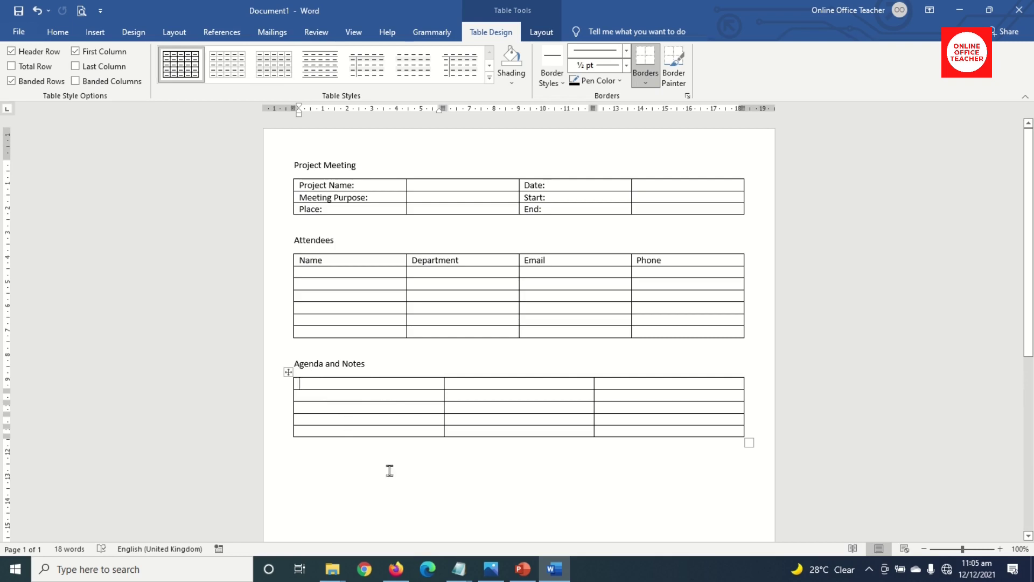
type("Topic")
key("Tab")
type("Name ")
type("Time")
key("Tab")
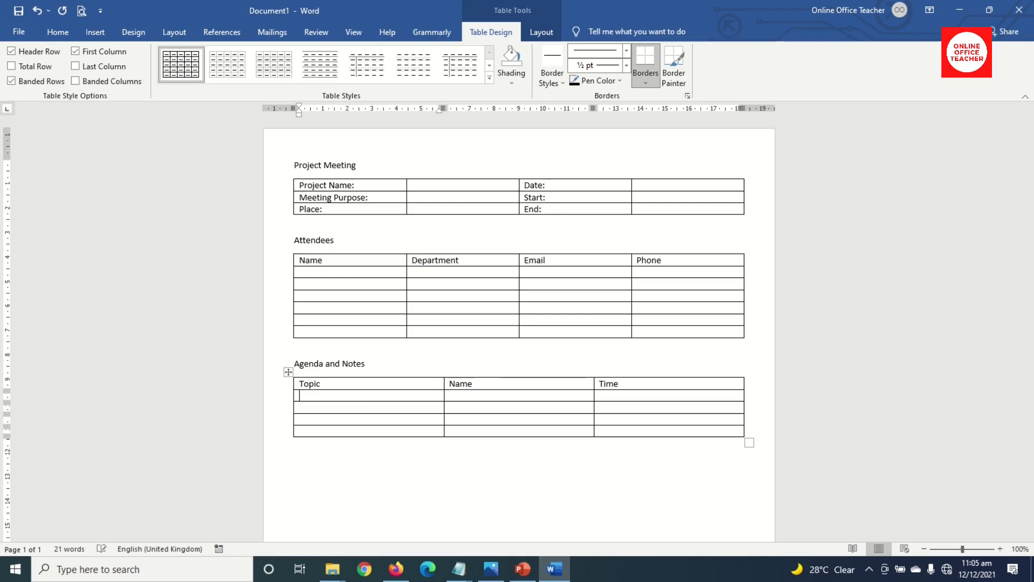
left_click(377, 482)
key("Return")
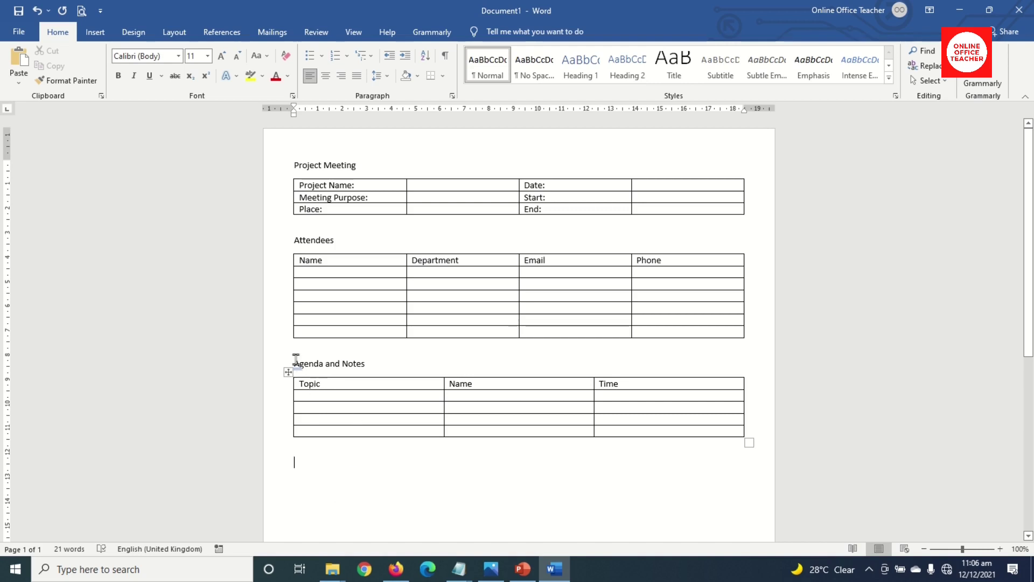
Duplicate the Agenda and Notes heading and table below the original
left_click_drag(295, 359, 357, 440)
left_click(51, 65)
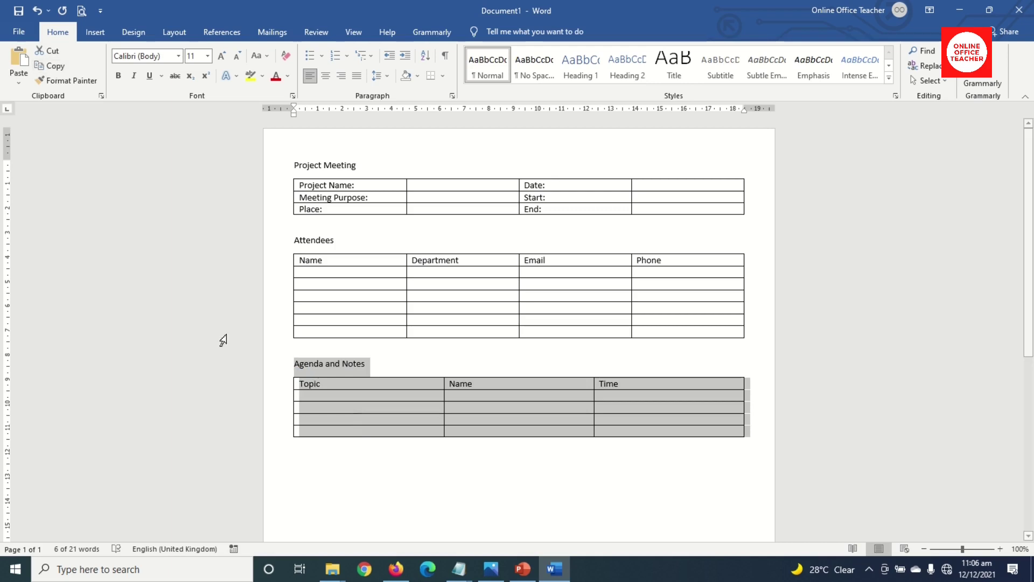
left_click(331, 494)
left_click(29, 76)
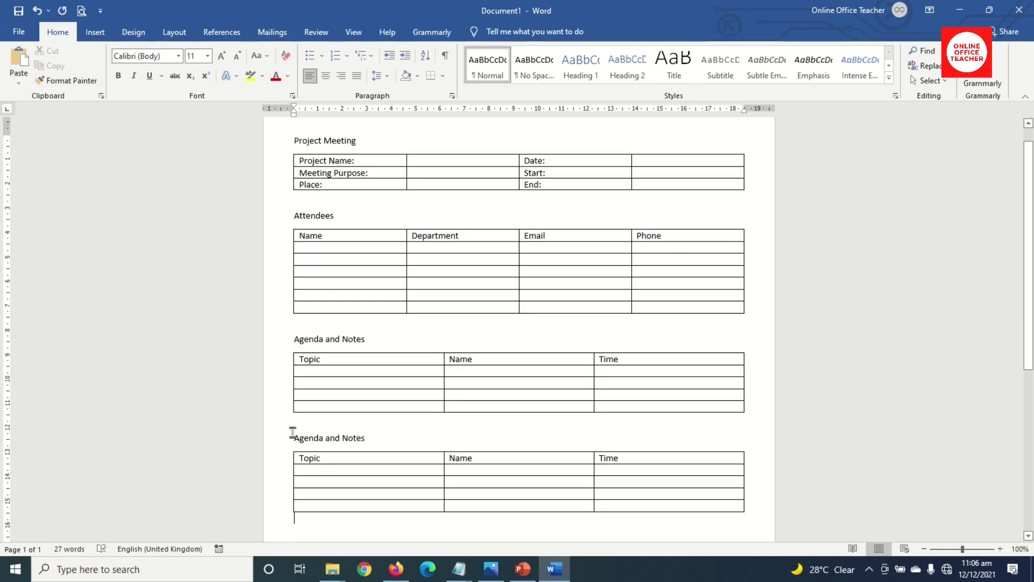
Rename the copy's heading to 'Actions' and its headers to Action, To be taken by, Due Date
left_click_drag(366, 438, 295, 436)
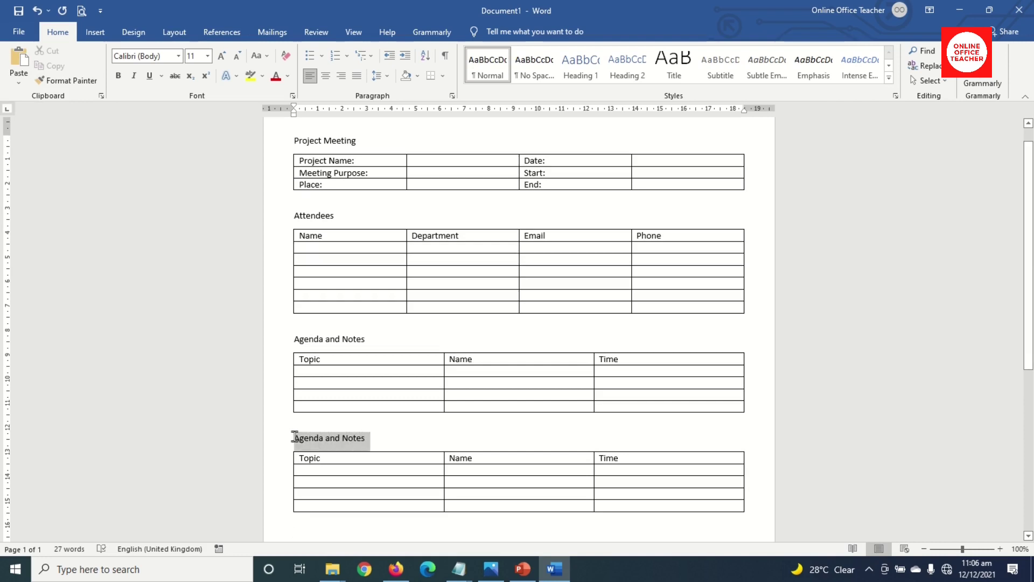
type("ac")
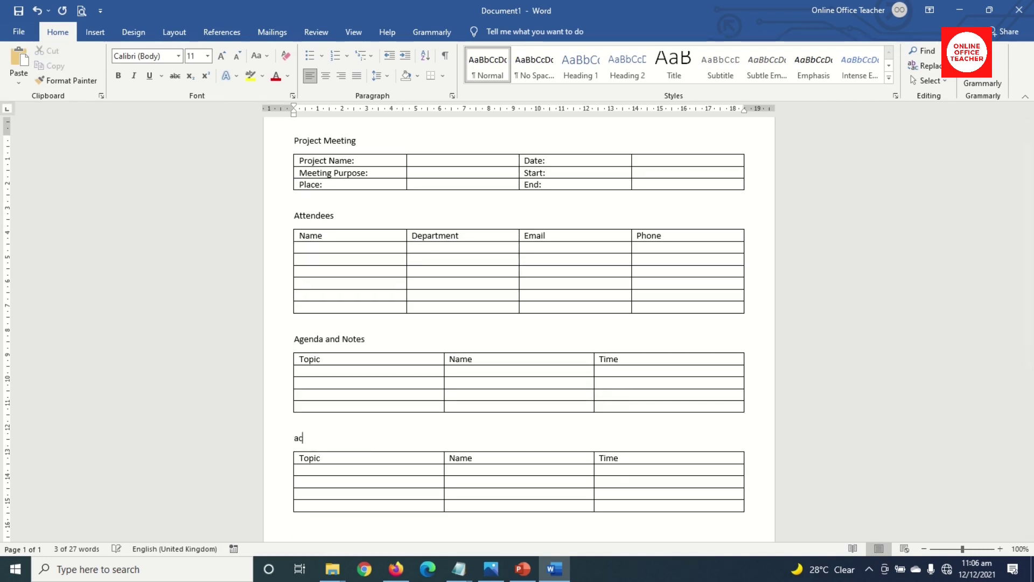
type("tions")
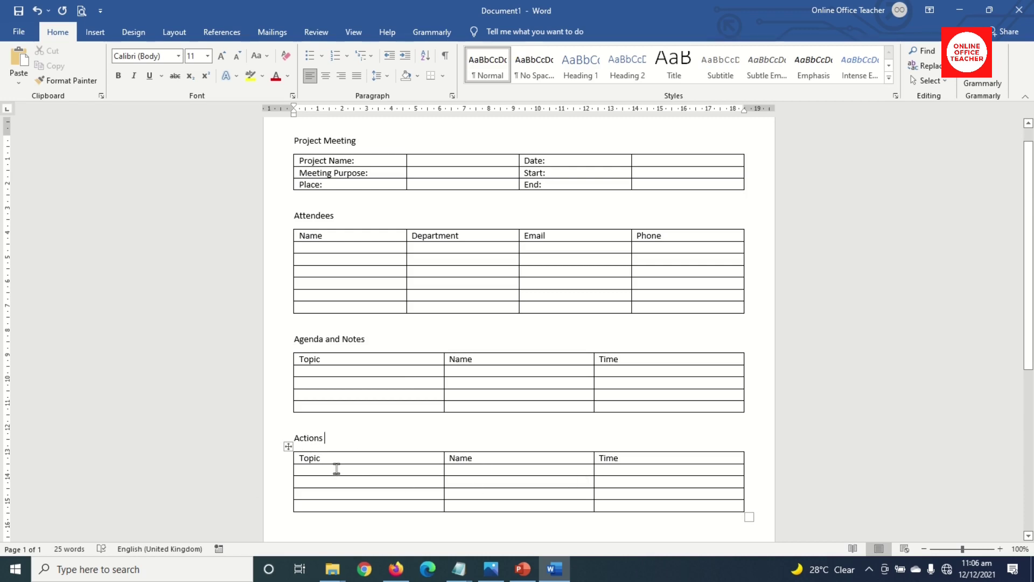
double_click(301, 459)
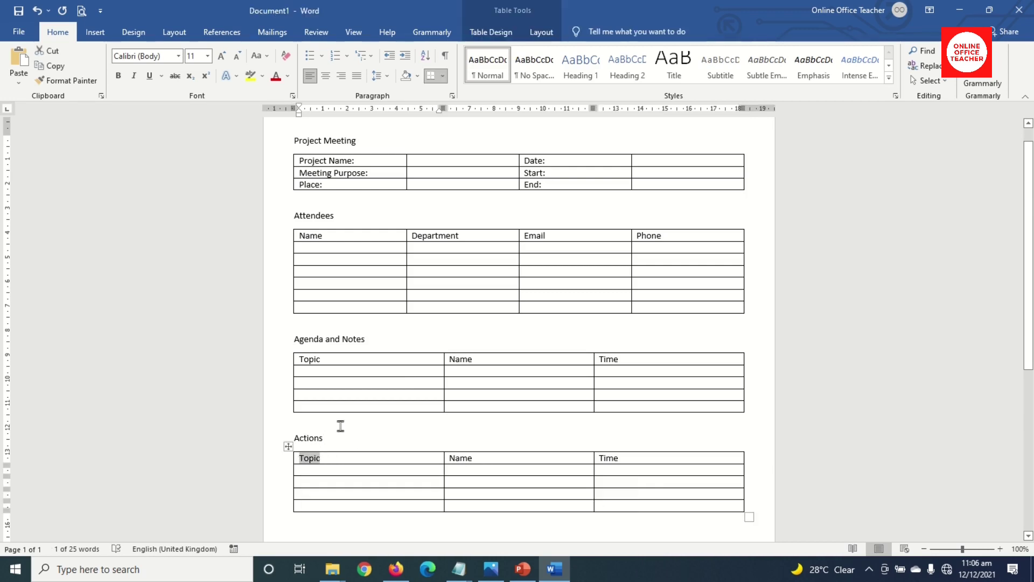
type("action")
key("Tab")
type("ta")
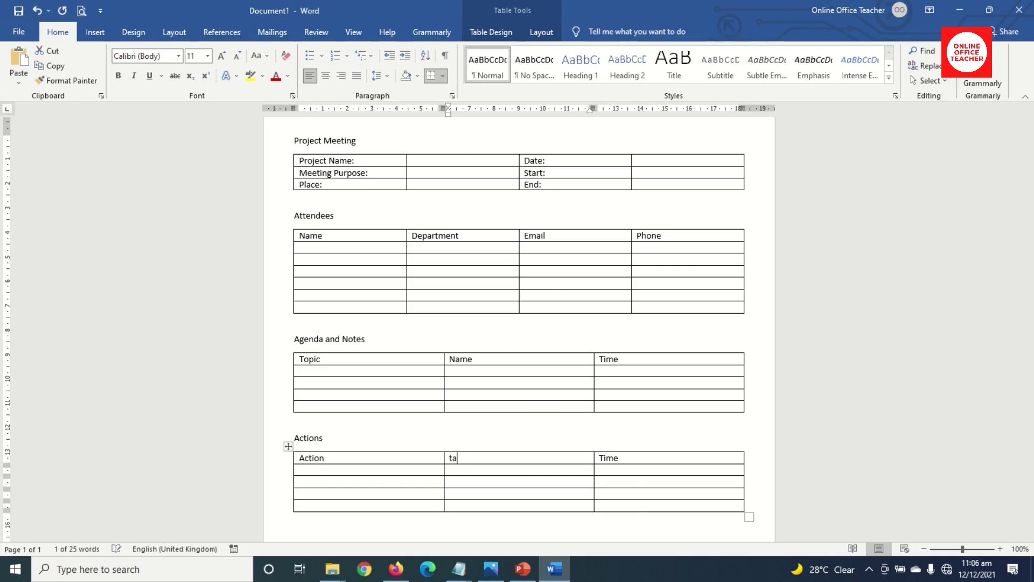
type(" b")
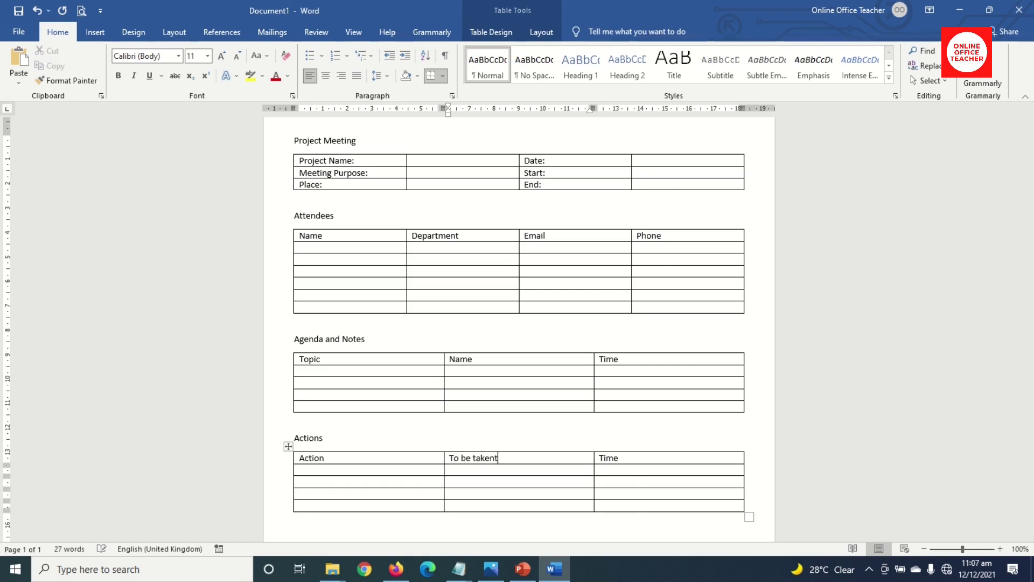
type("e taken by")
key("Tab")
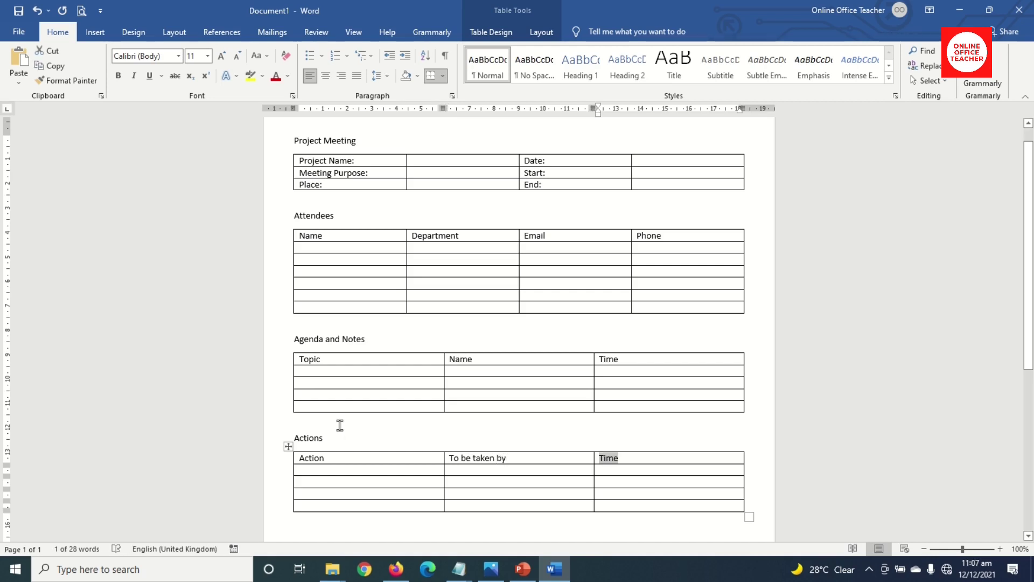
type("deu")
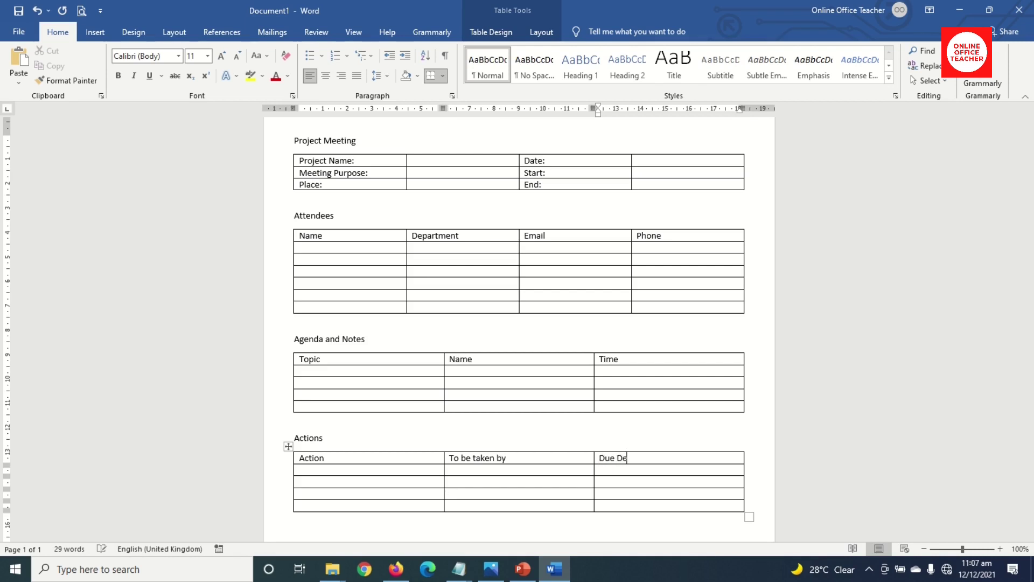
type("e")
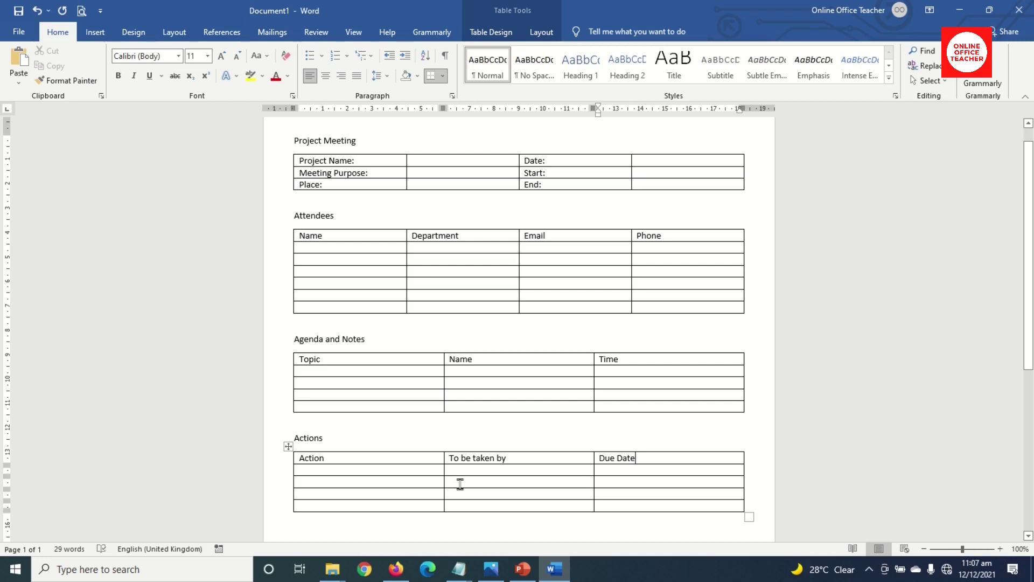
Capitalize Each Word in the 'To Be Taken By' header, then start a 'Next' heading below
left_click_drag(451, 457, 503, 462)
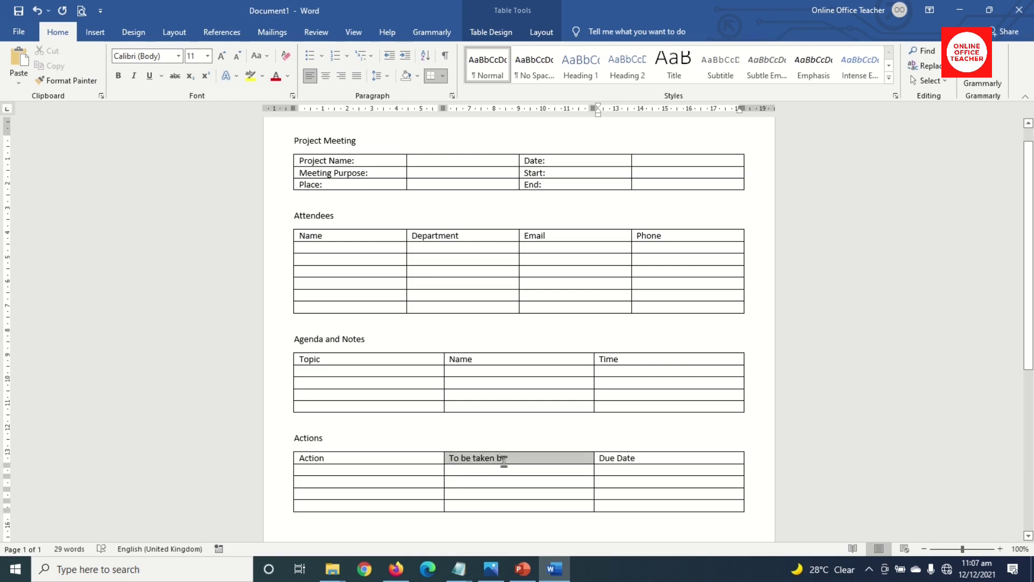
left_click(262, 57)
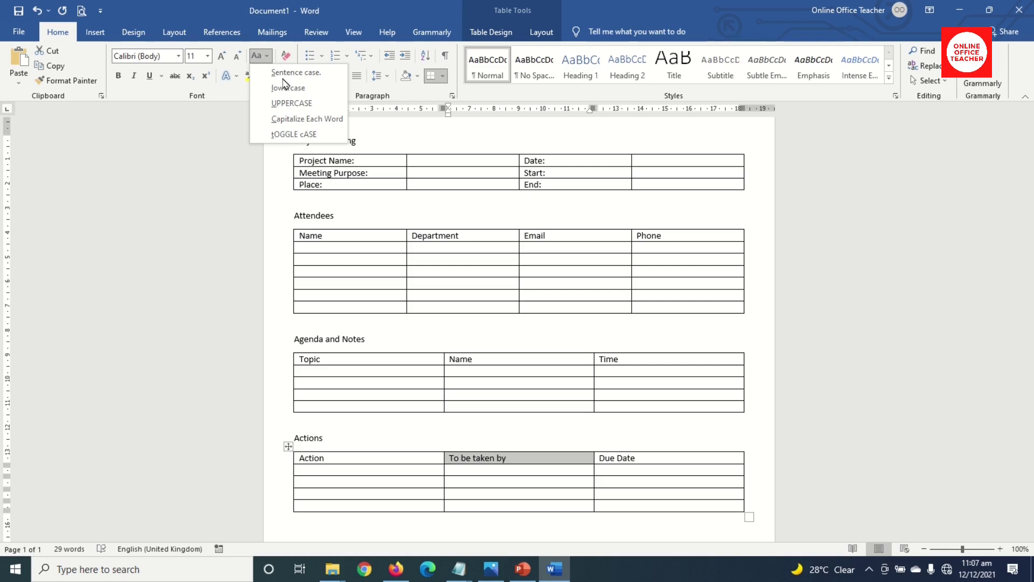
left_click(291, 119)
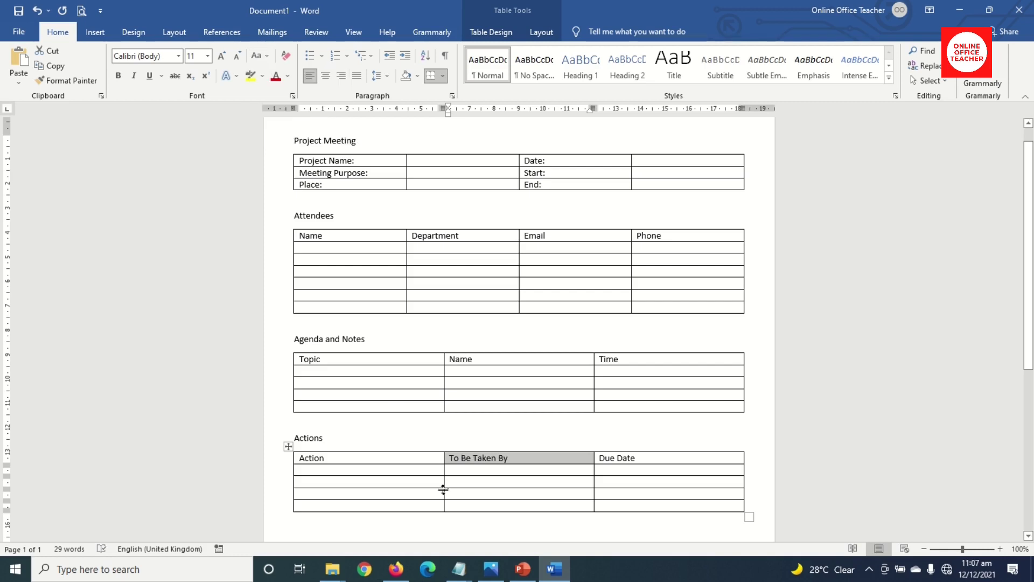
scroll(443, 489, "down", 3)
left_click(364, 386)
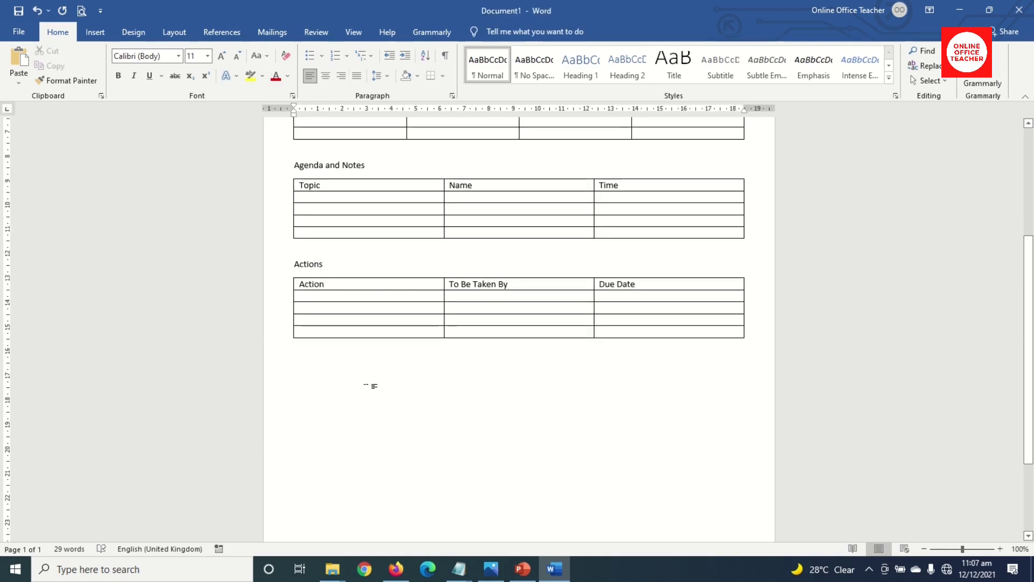
type("ne")
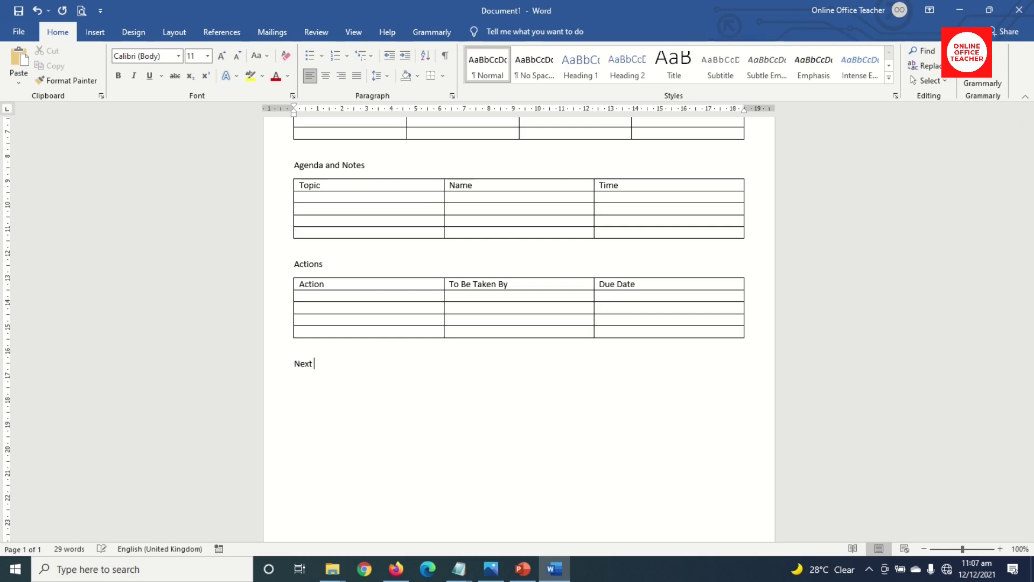
Insert a six-column, two-row table under the Next Meeting heading
key("Return")
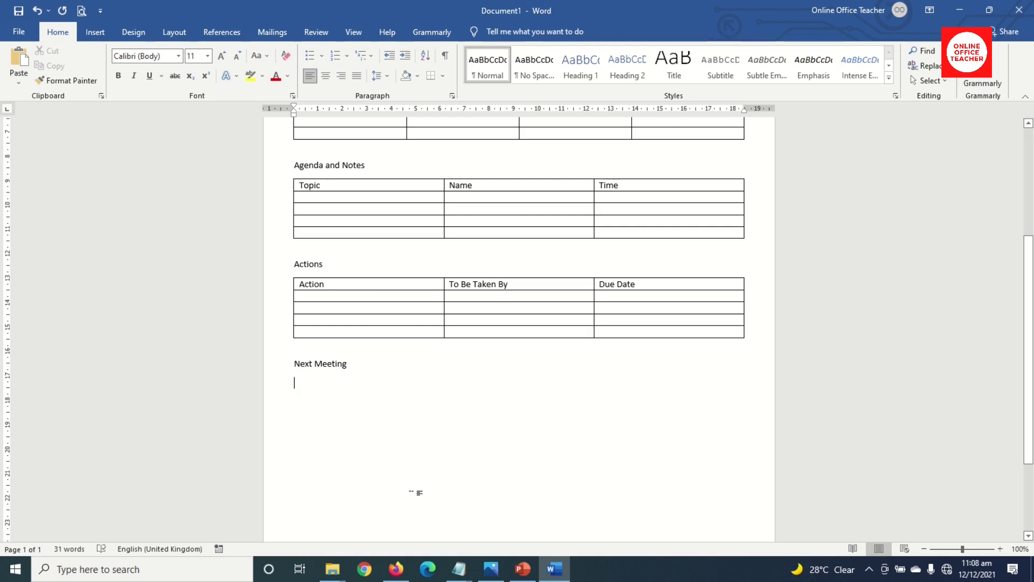
left_click(95, 32)
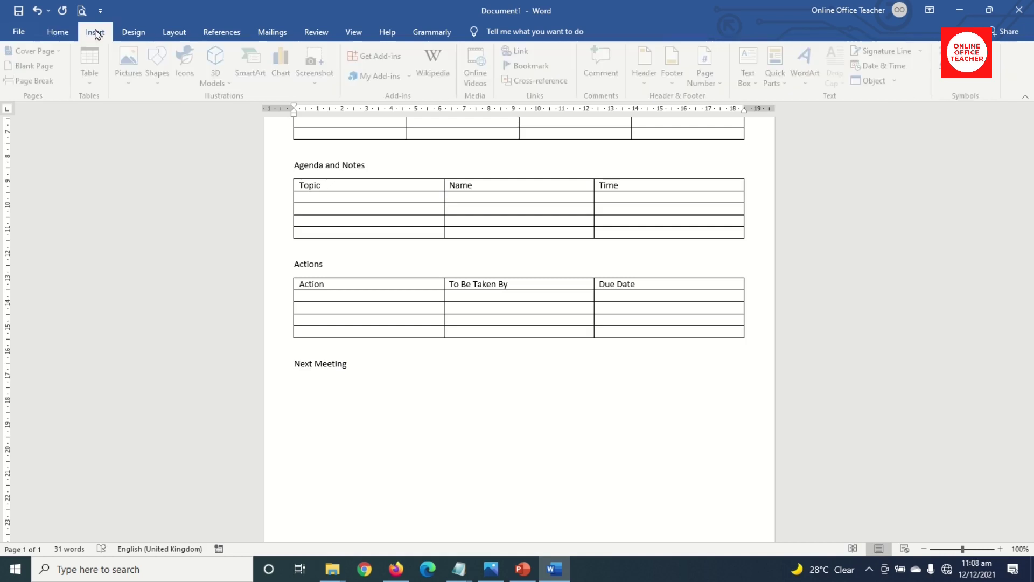
left_click(93, 76)
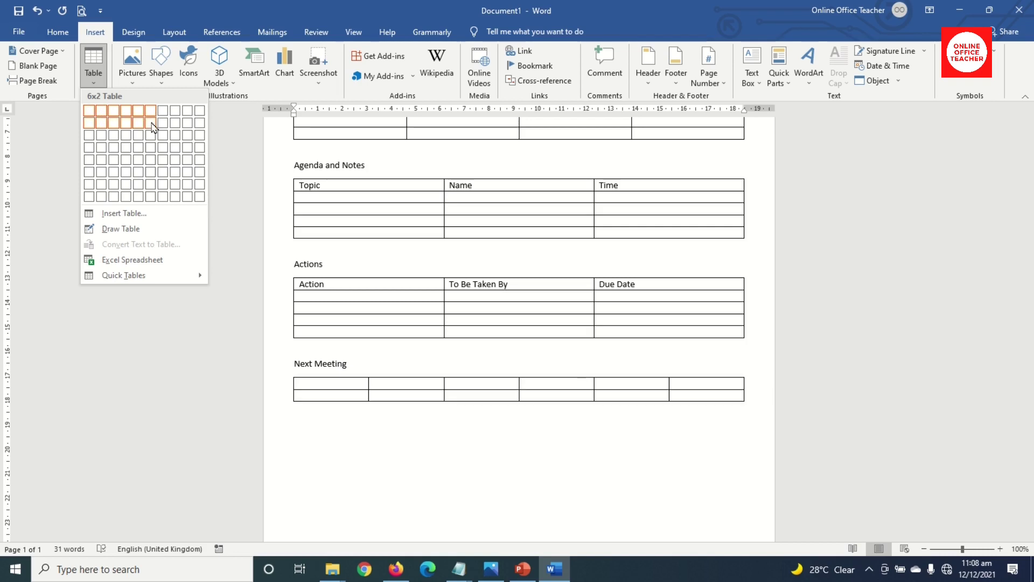
left_click(151, 124)
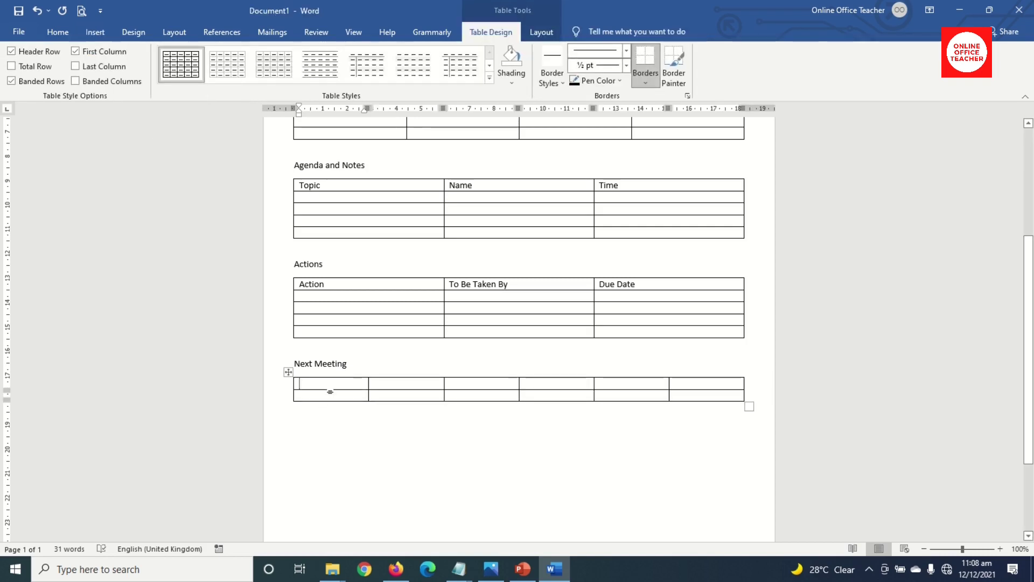
Label the table cells Date, Time, Location and Objective:
type("date")
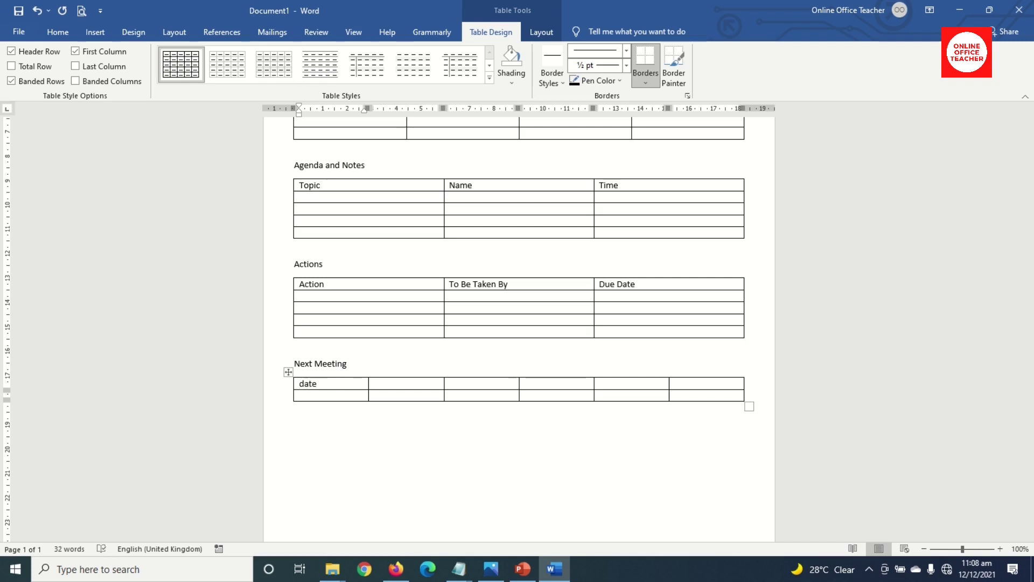
key("Tab")
key("Tab")
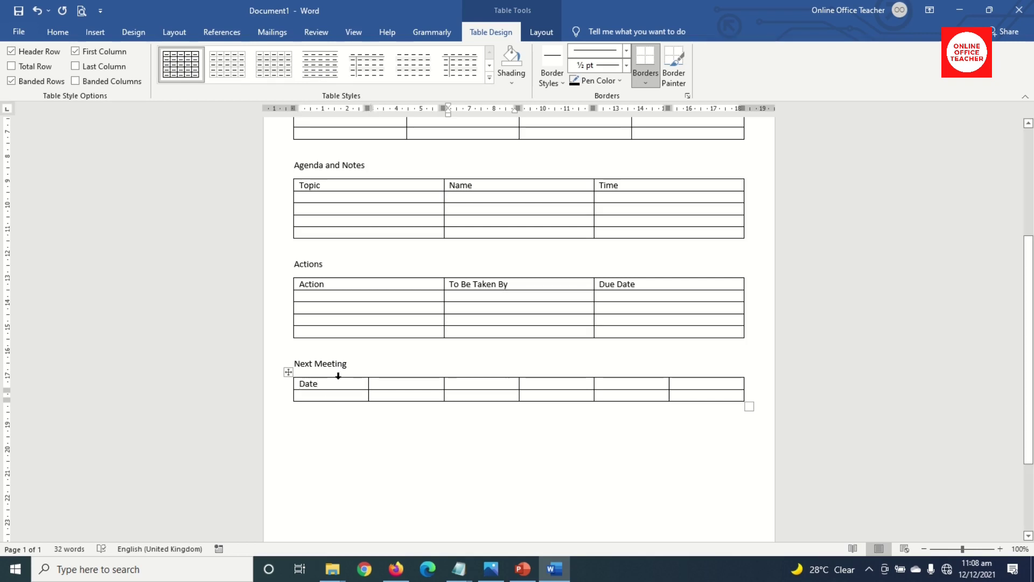
type("time")
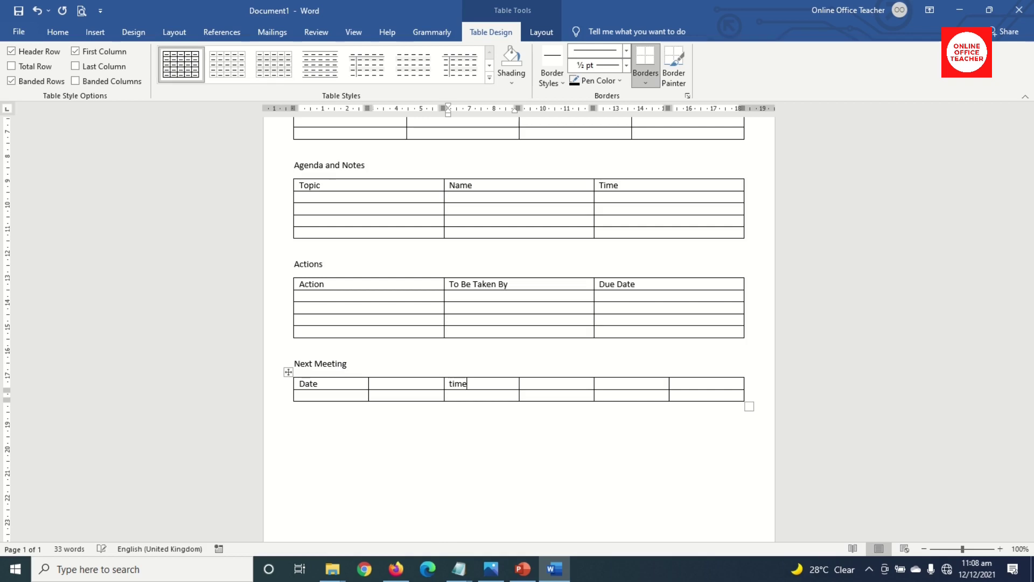
key("Tab")
key("Tab")
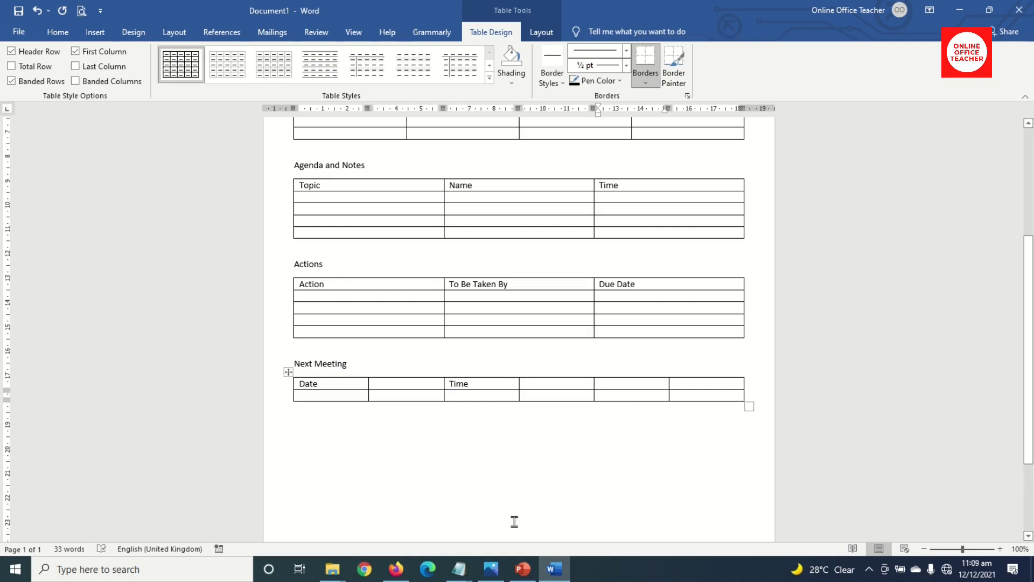
type("location")
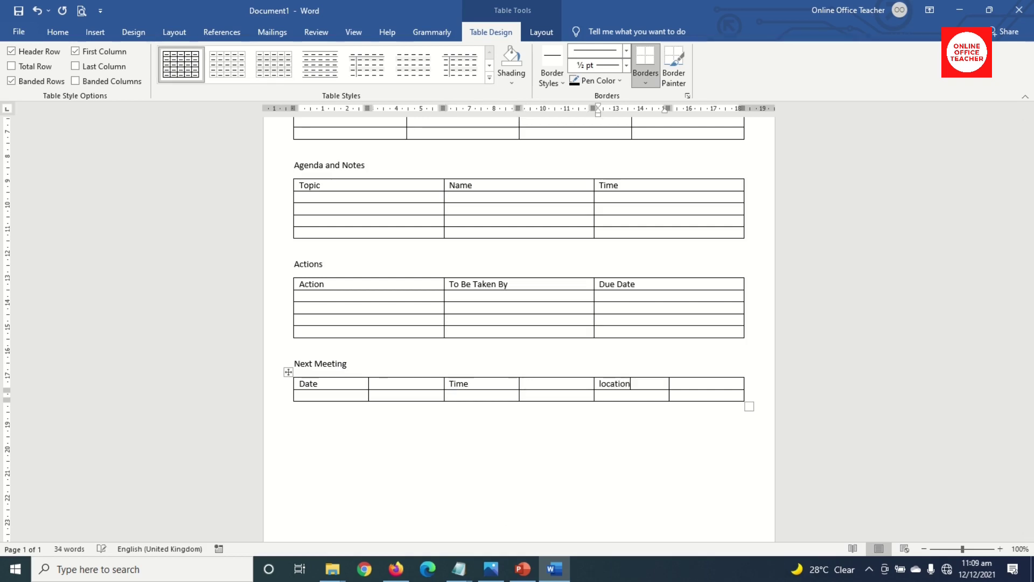
key("Tab")
left_click(314, 396)
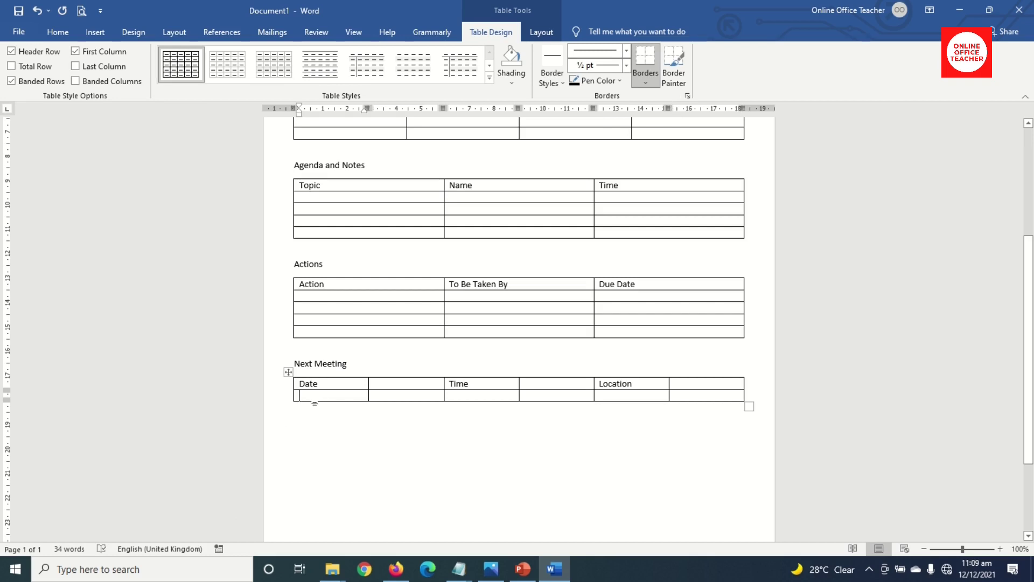
type("objecti")
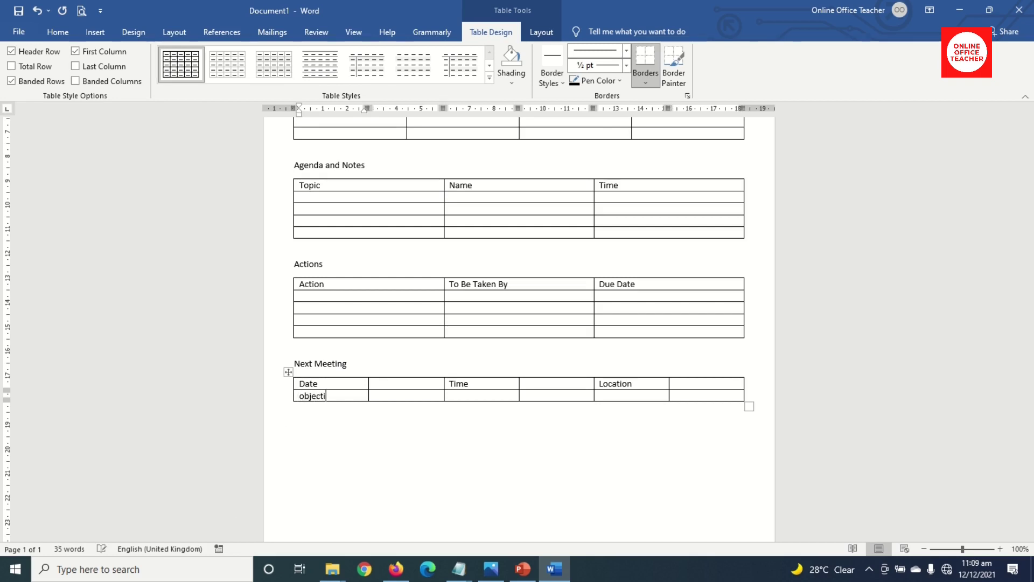
type("ve:")
left_click(335, 384)
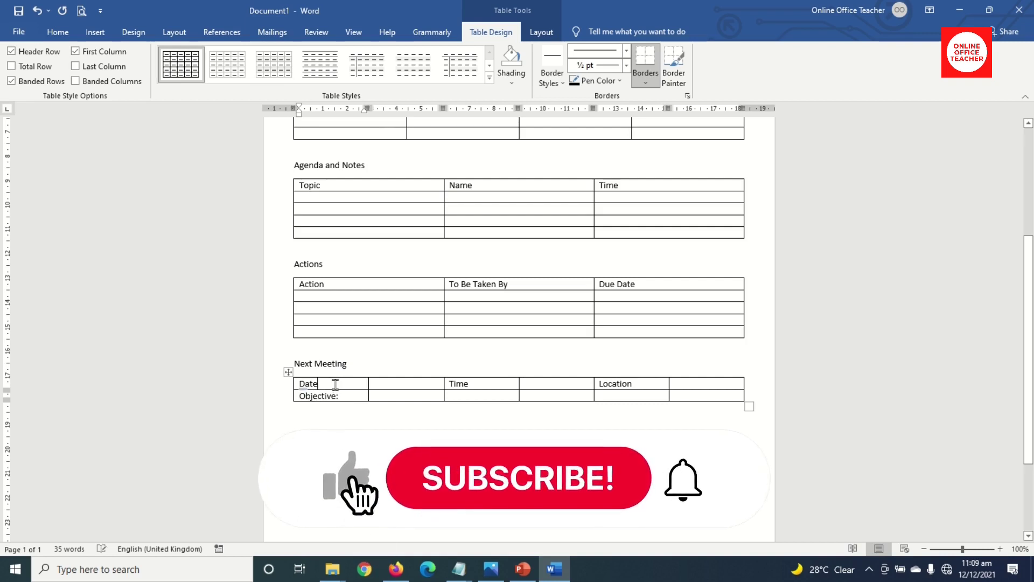
Insert the logo-1 picture from this computer at the top, before the Project Meeting title
type(":")
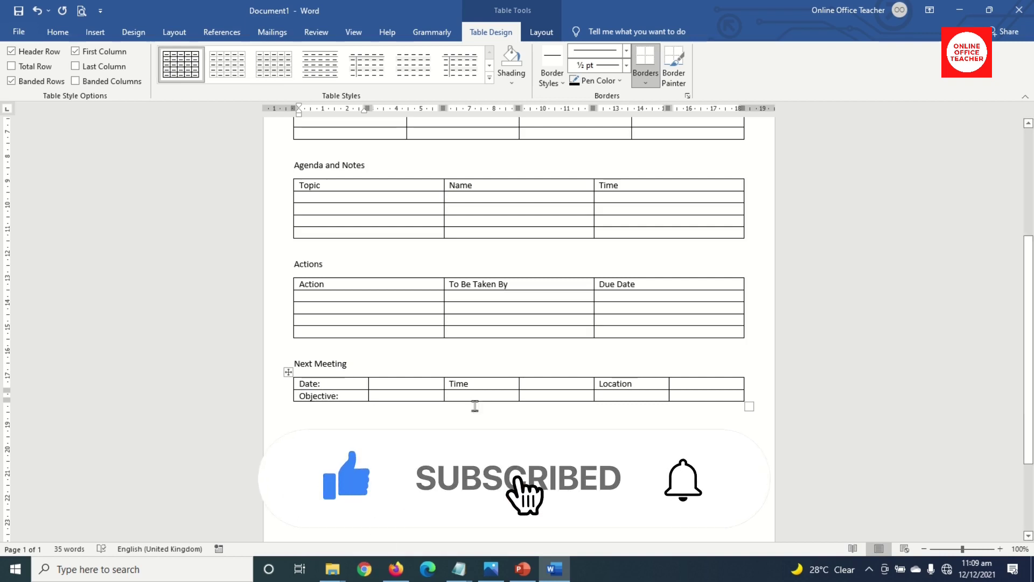
scroll(475, 406, "up", 7)
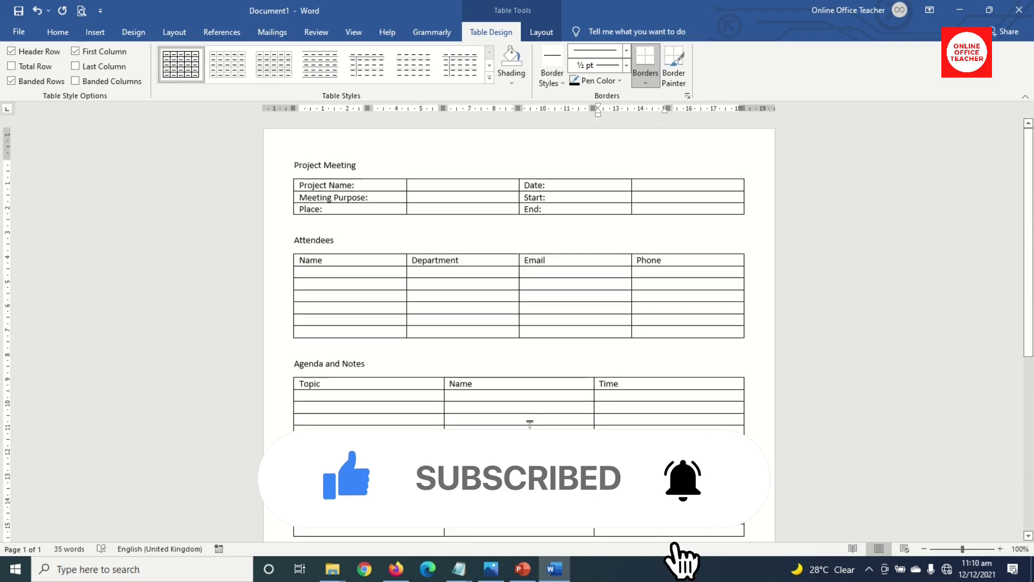
scroll(393, 360, "down", 1)
scroll(519, 323, "up", 1)
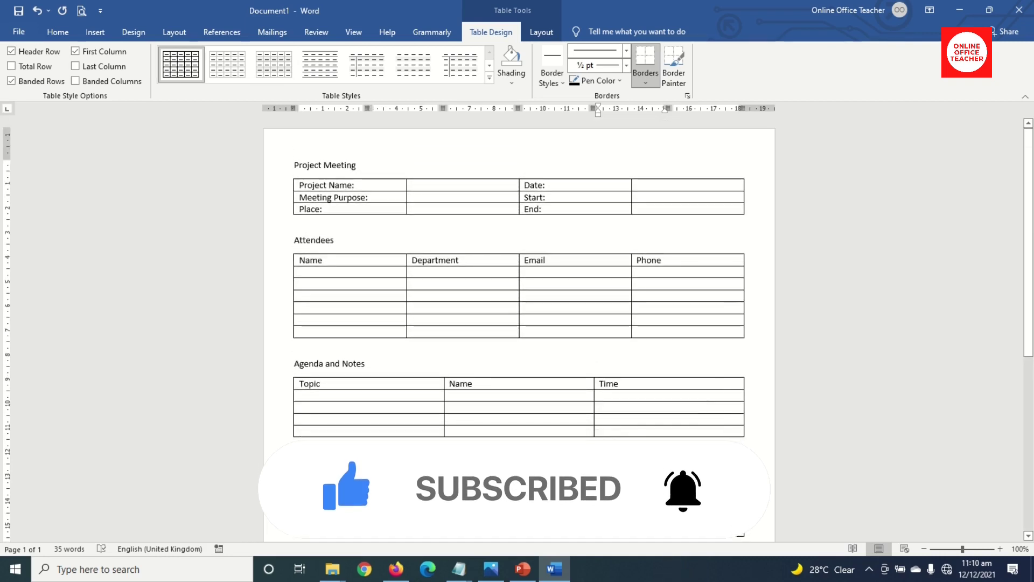
left_click(292, 166)
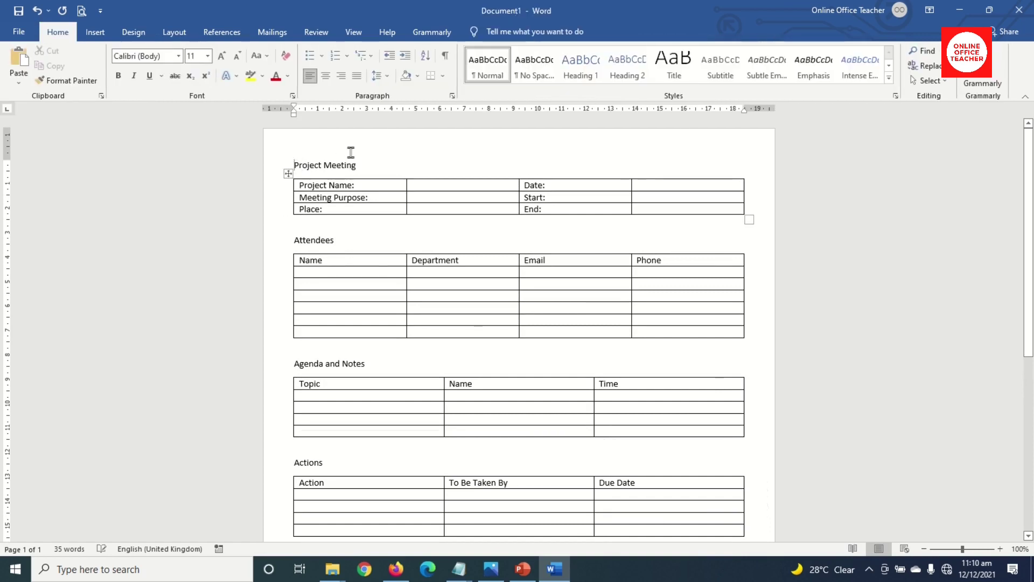
left_click(95, 31)
left_click(129, 72)
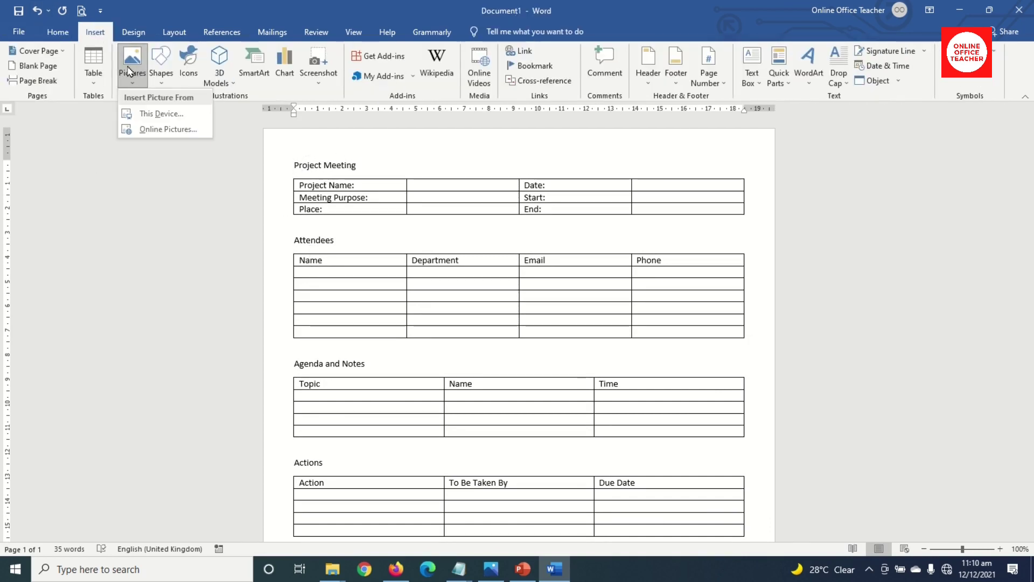
left_click(148, 114)
left_click(153, 111)
left_click(398, 291)
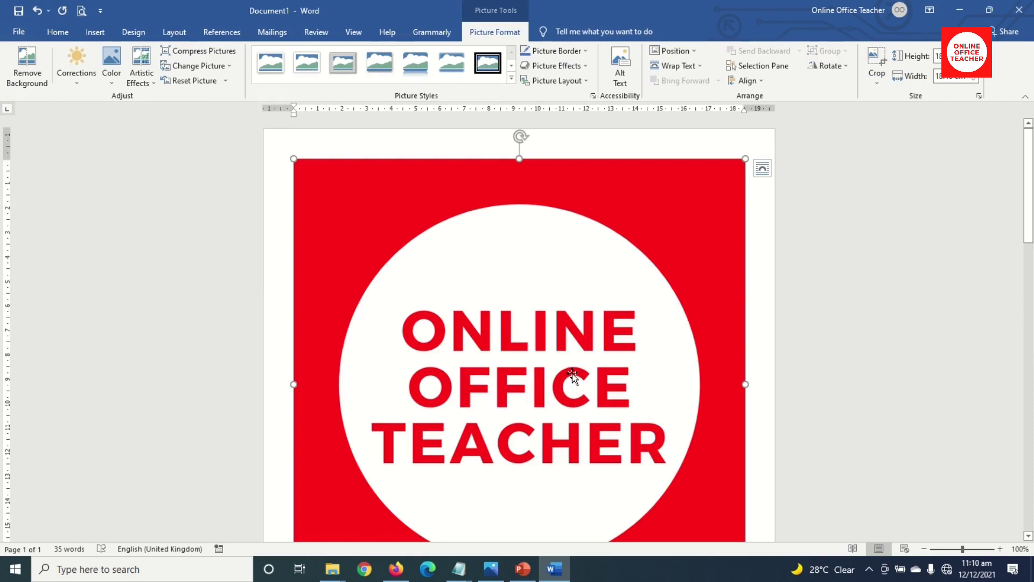
Shrink the logo and move Project Meeting onto its own line below it
scroll(565, 370, "down", 3)
left_click_drag(746, 455, 367, 232)
scroll(441, 294, "up", 1)
key("ctrl+z")
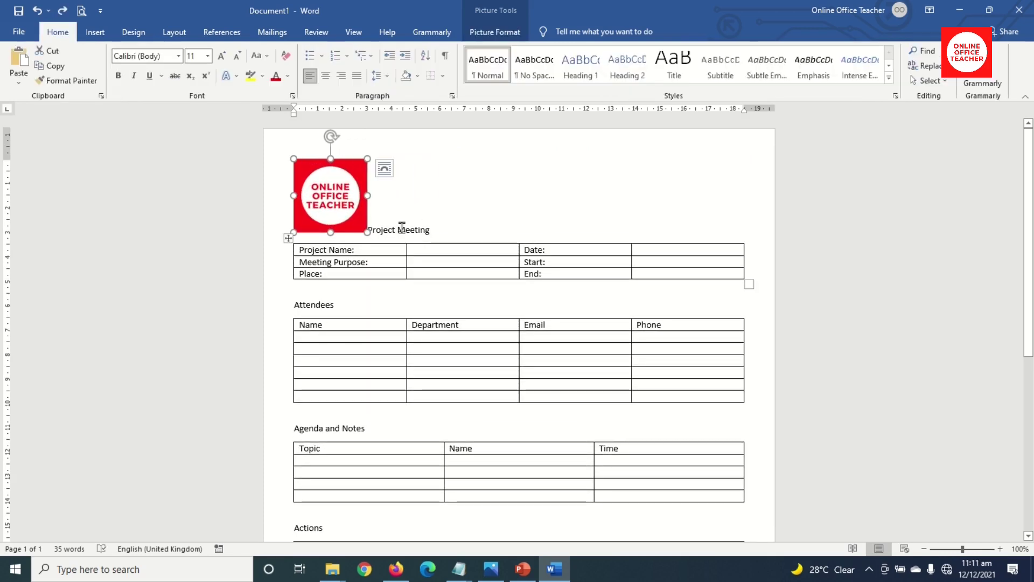
left_click(371, 229)
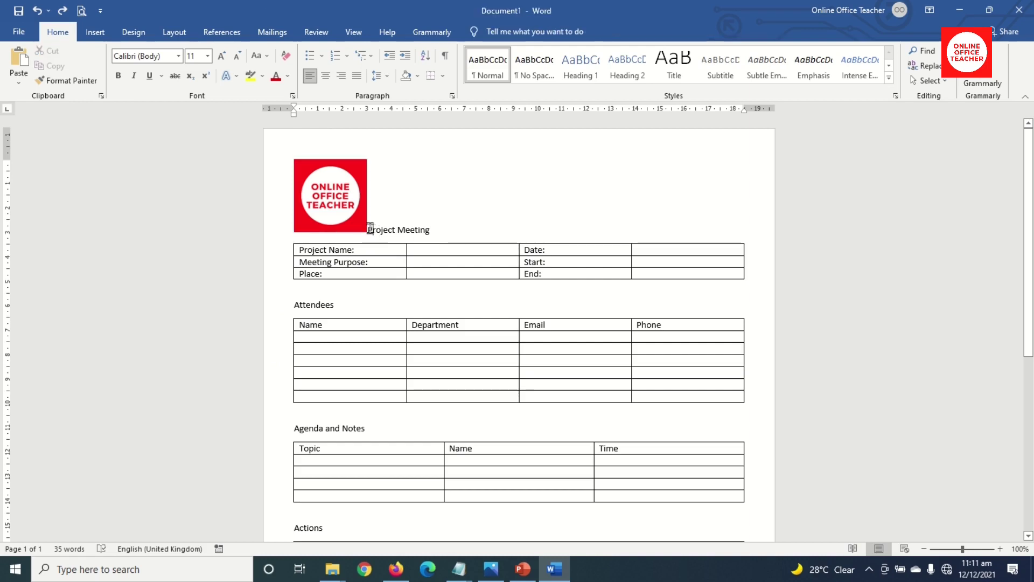
key("Return")
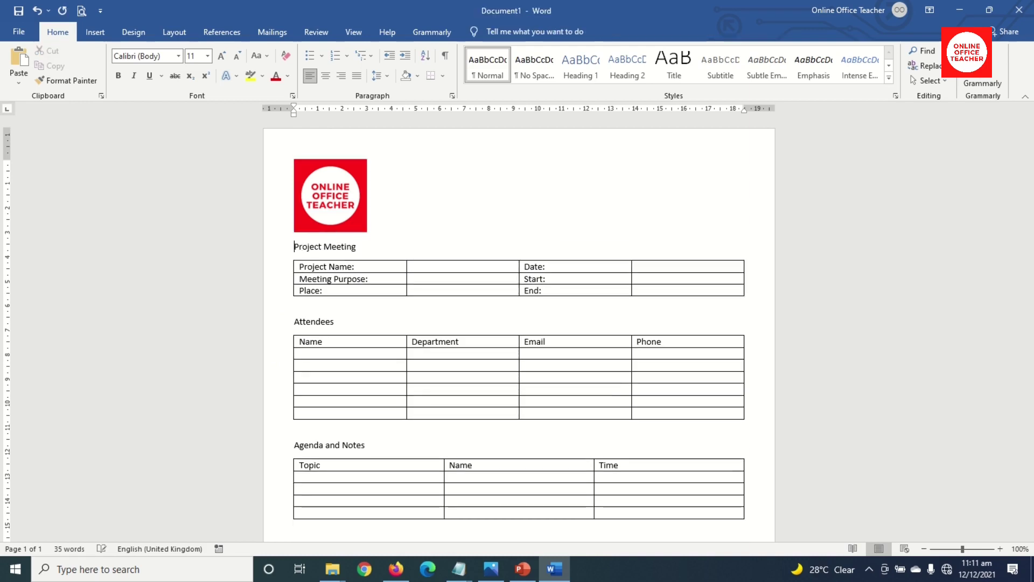
left_click(329, 199)
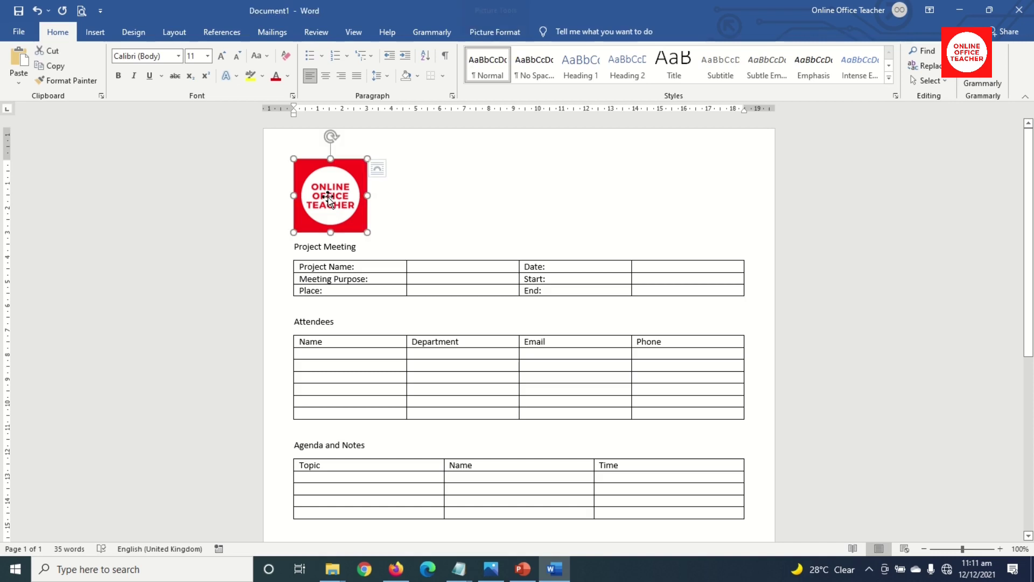
Centre the logo and title, and set the title to bold 22-point Garamond
left_click(325, 75)
left_click_drag(294, 246, 360, 247)
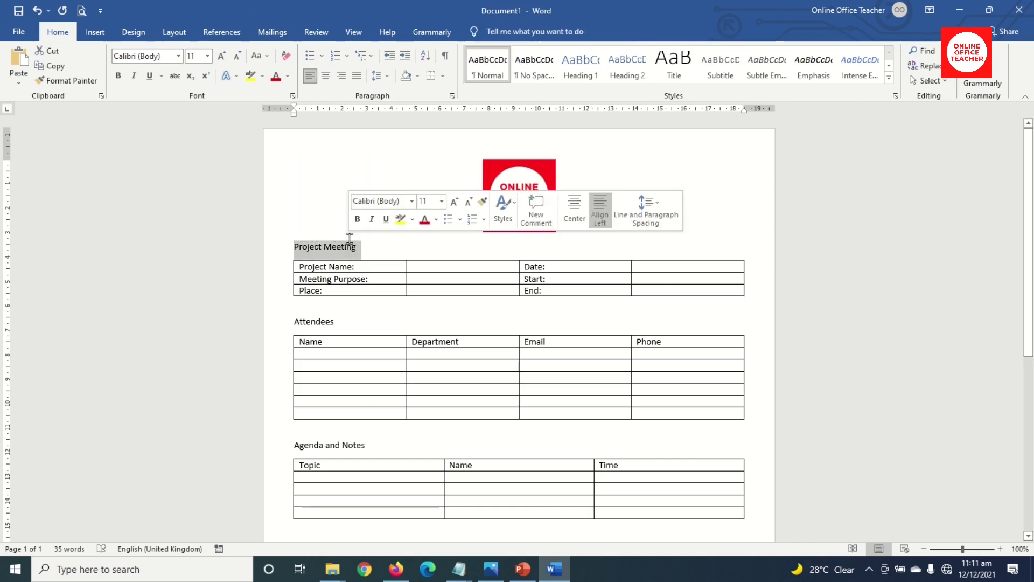
left_click(323, 76)
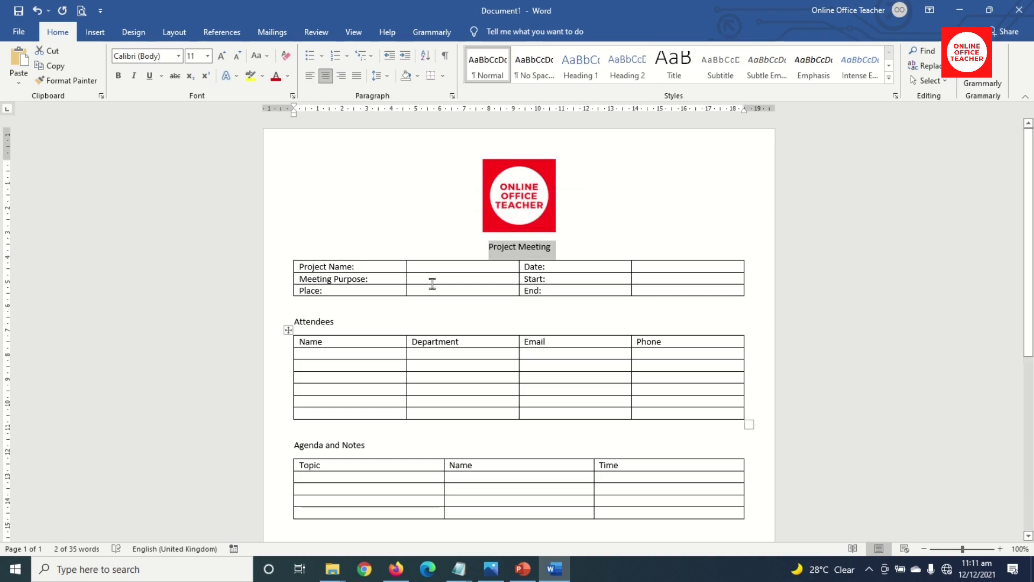
left_click(179, 58)
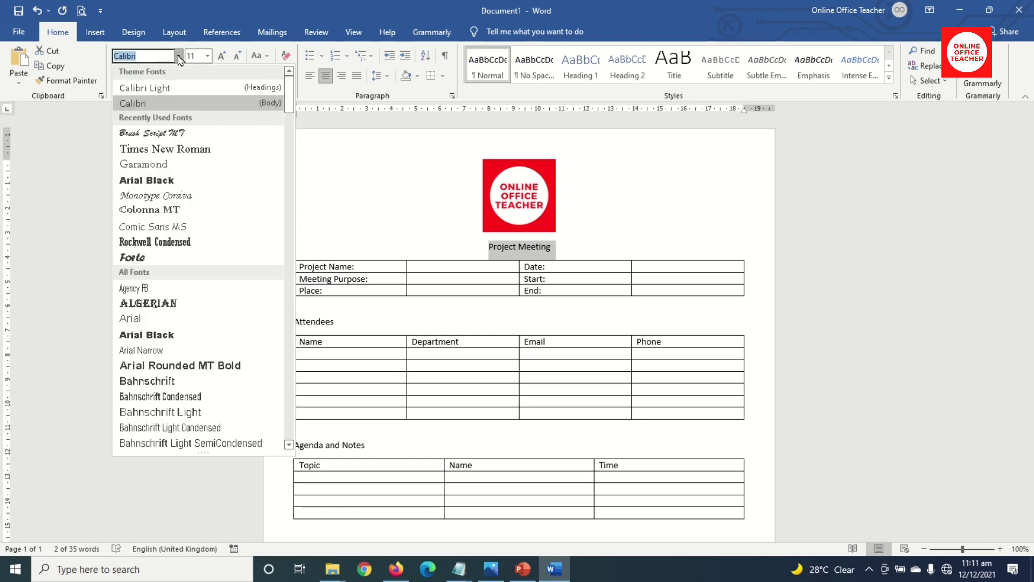
left_click(161, 164)
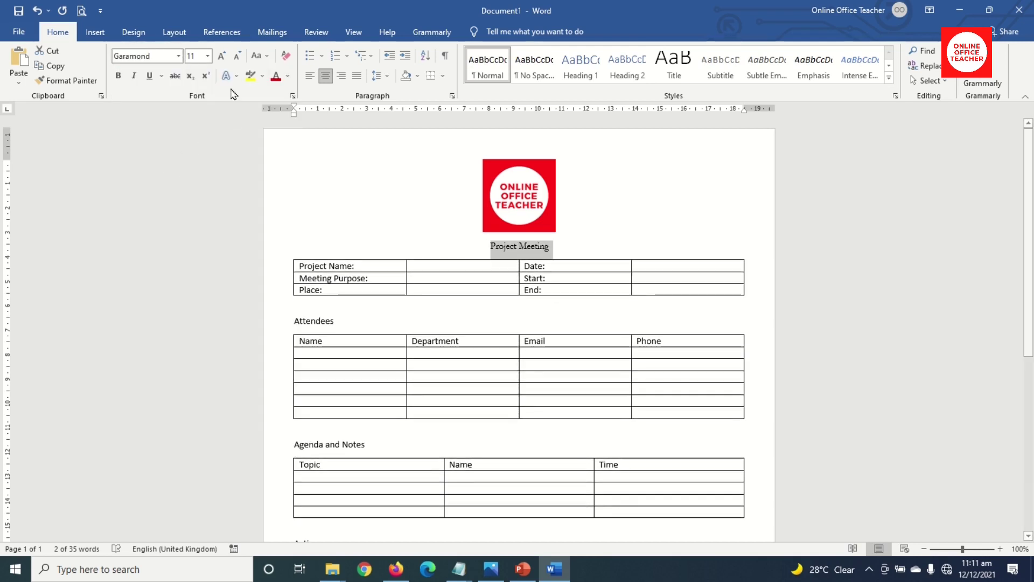
left_click(221, 56)
left_click(221, 56)
left_click(221, 56)
left_click(221, 56)
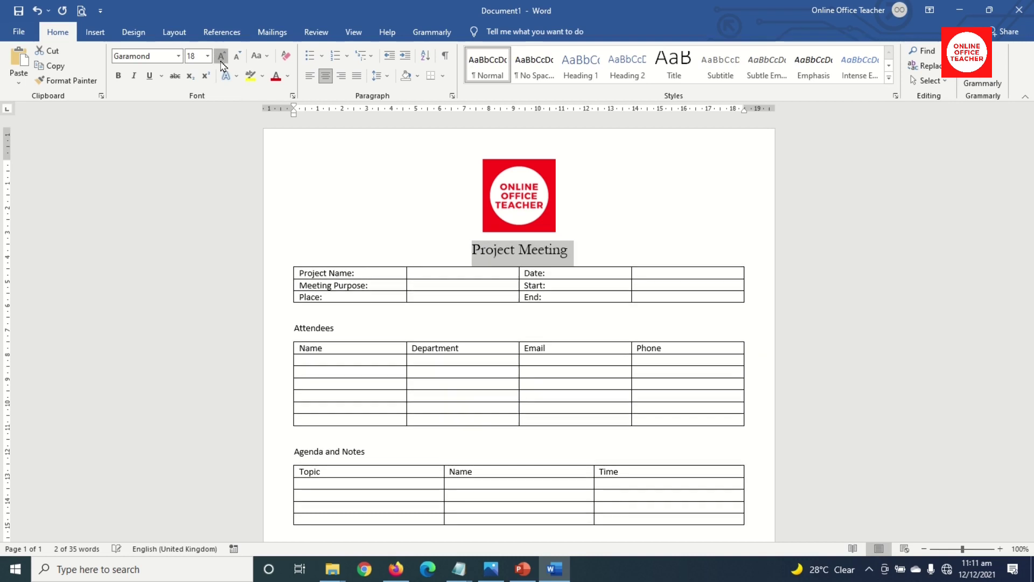
left_click(221, 56)
left_click(220, 56)
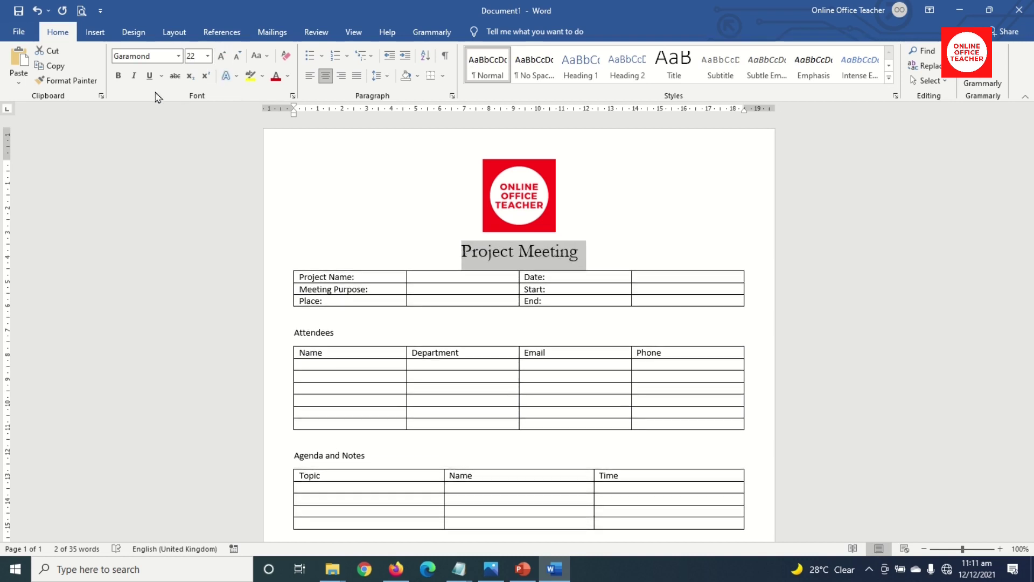
left_click(118, 76)
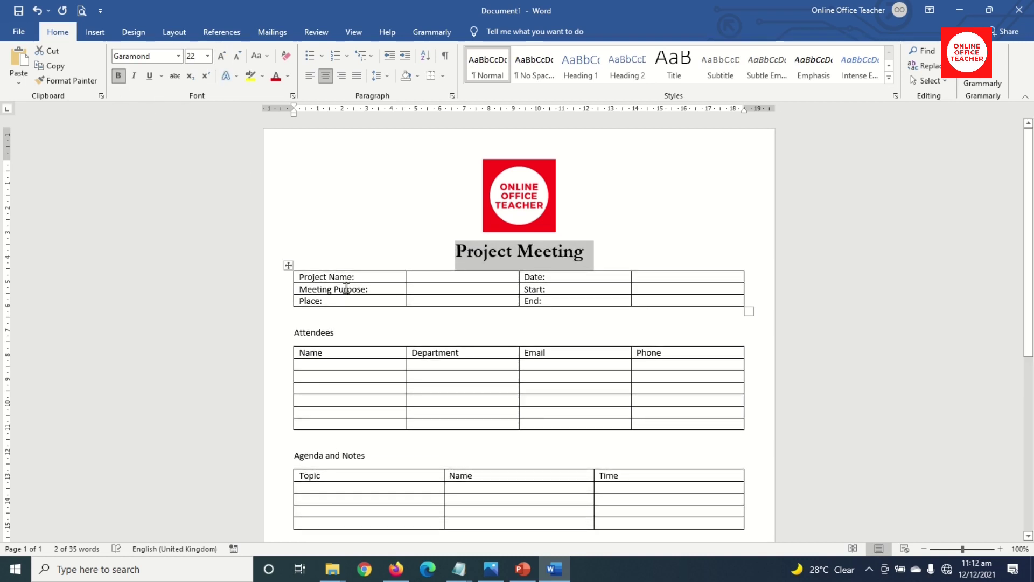
left_click(326, 277)
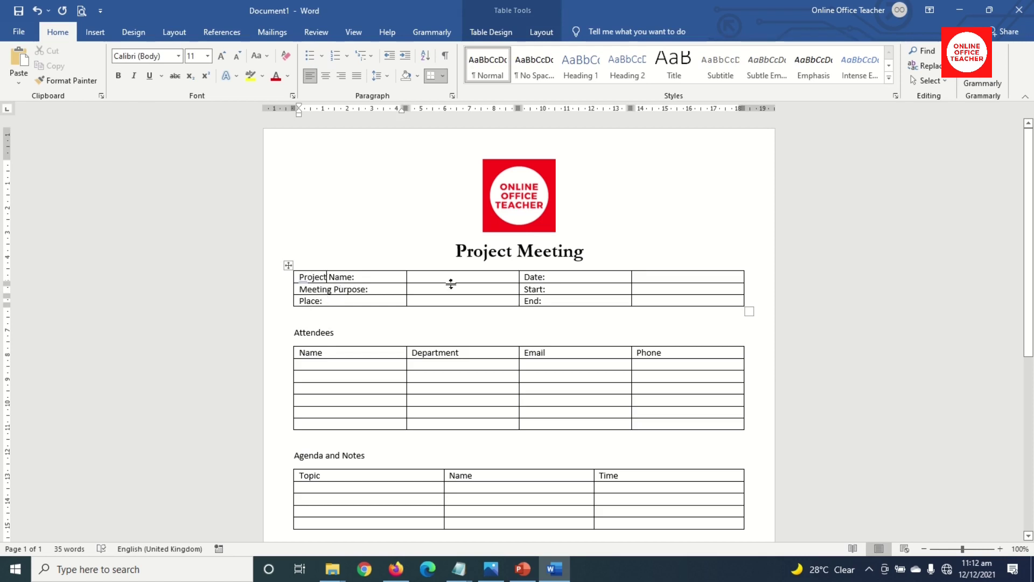
Remove all borders from the project info table
left_click(287, 264)
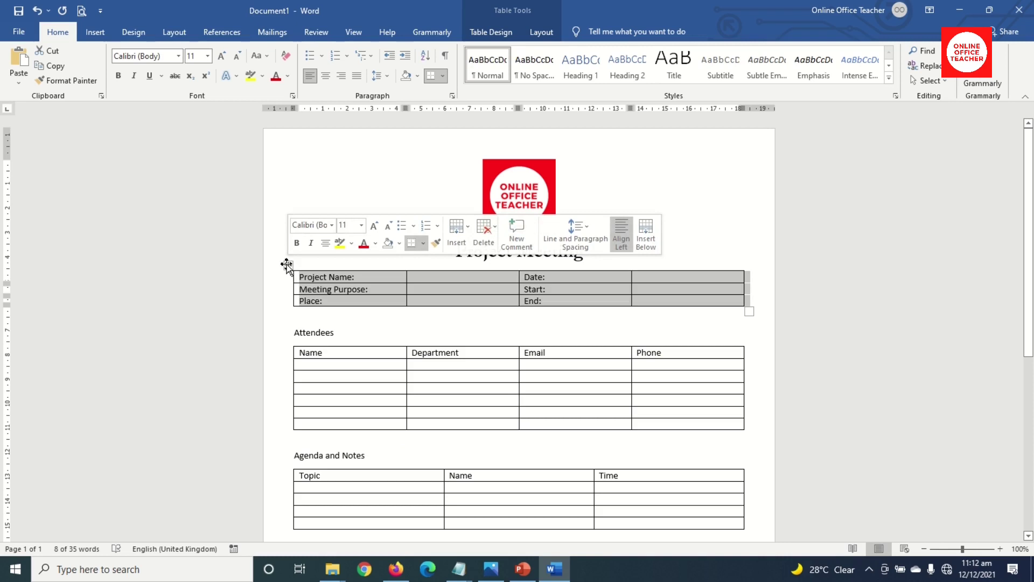
left_click(491, 32)
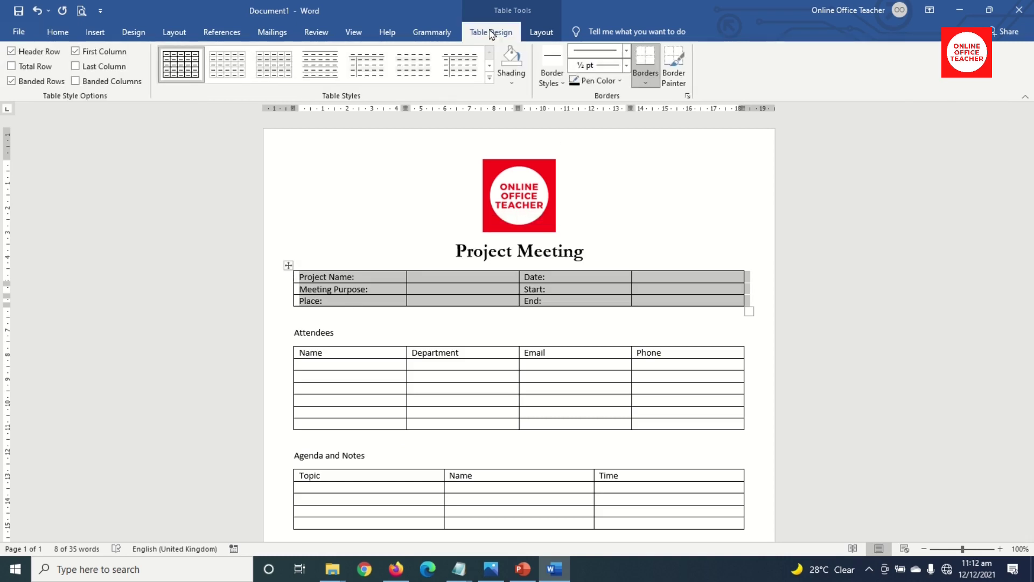
left_click(646, 83)
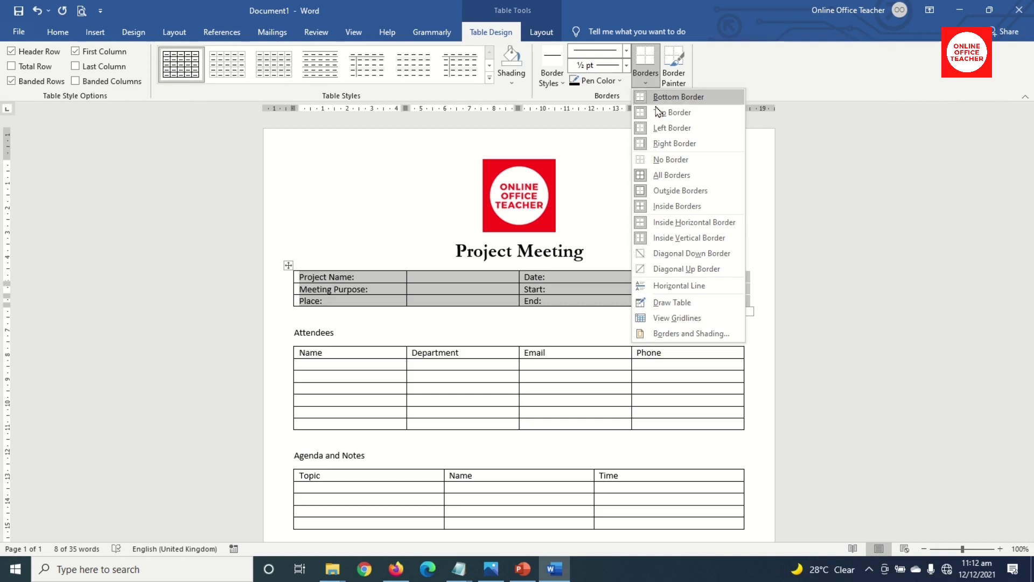
left_click(673, 161)
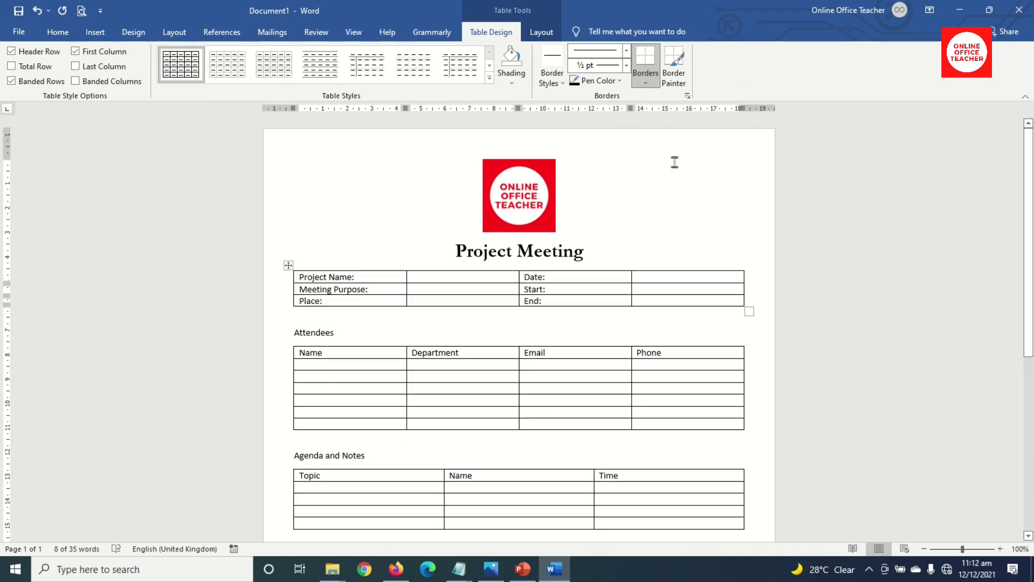
Add bottom borders under the Project Name, Meeting Purpose and Place value cells
left_click(461, 281)
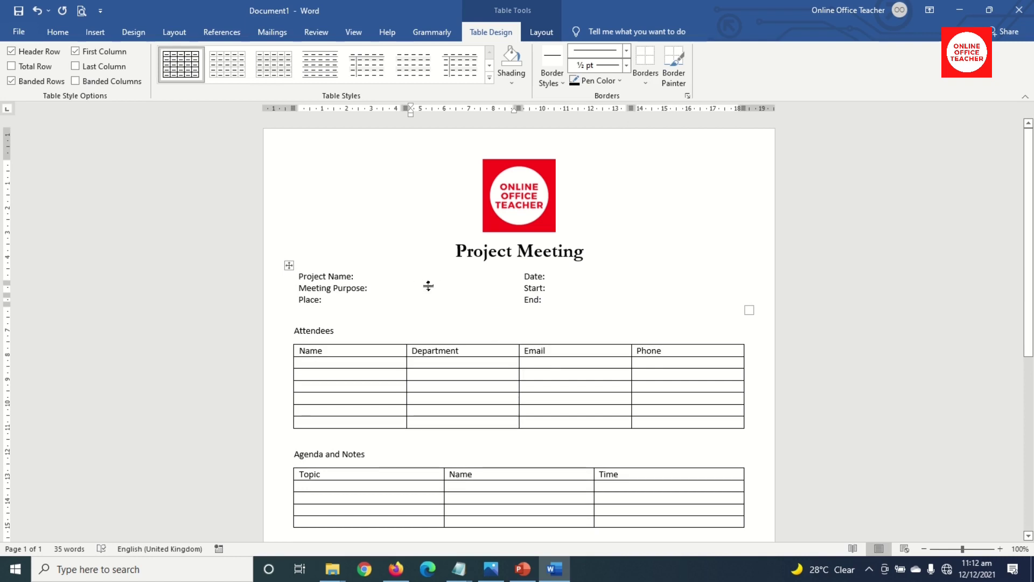
left_click(646, 78)
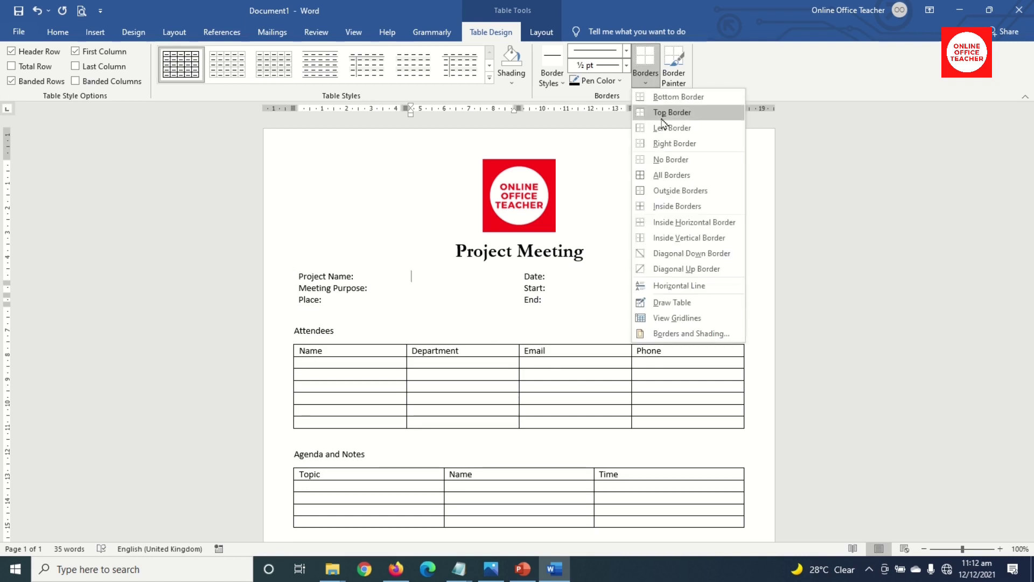
left_click(676, 97)
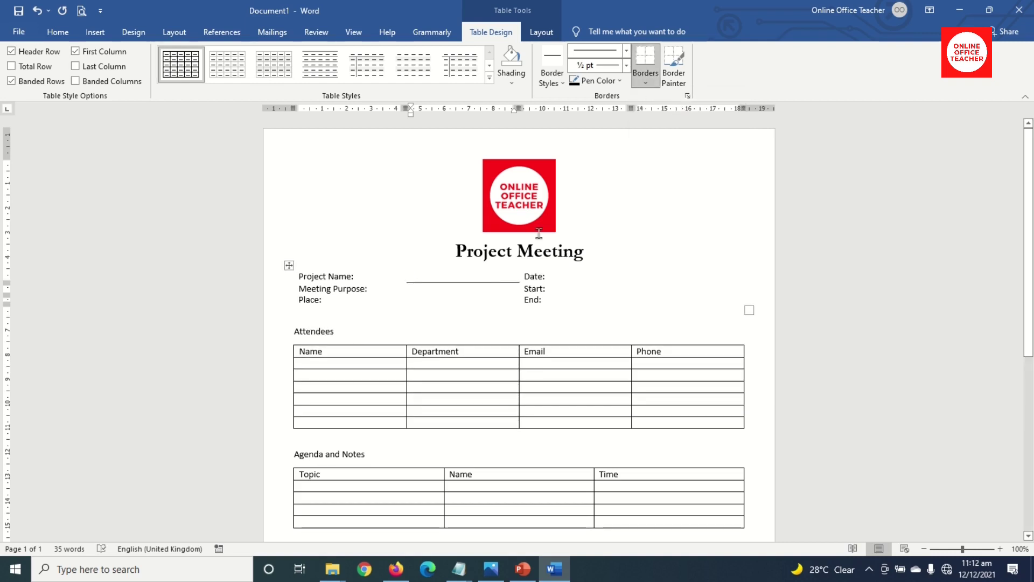
left_click(433, 292)
left_click(645, 60)
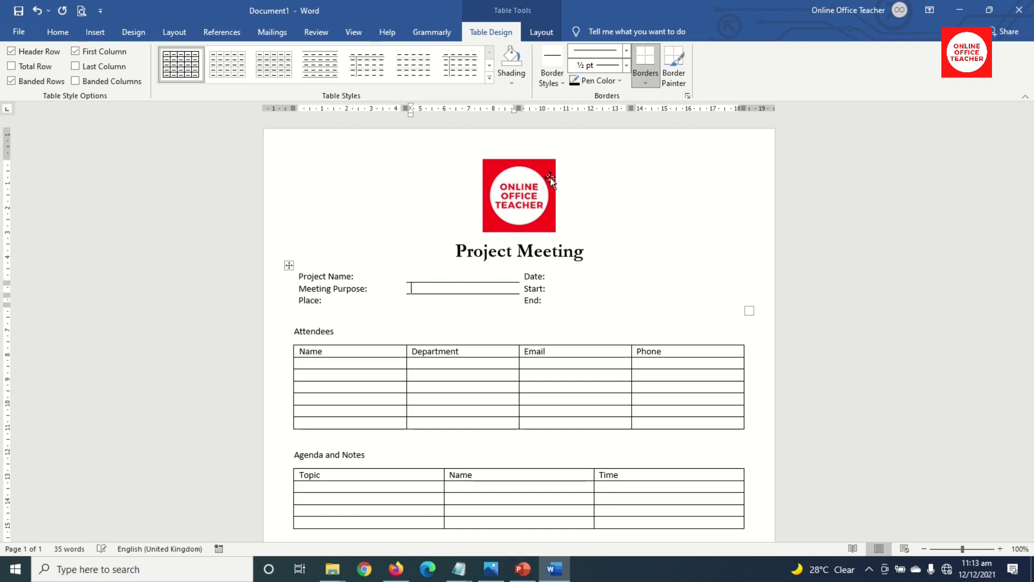
left_click(438, 301)
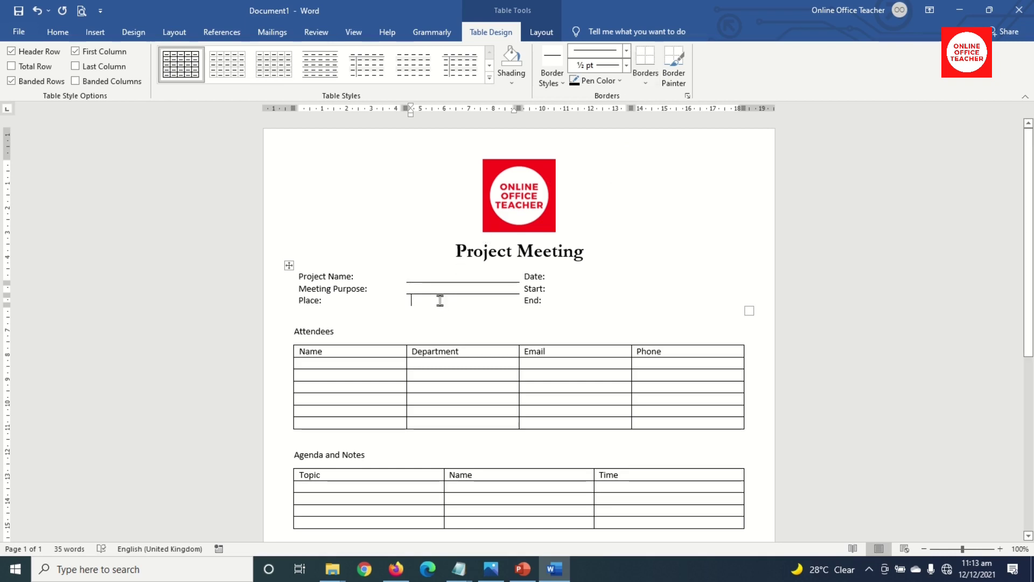
left_click(654, 60)
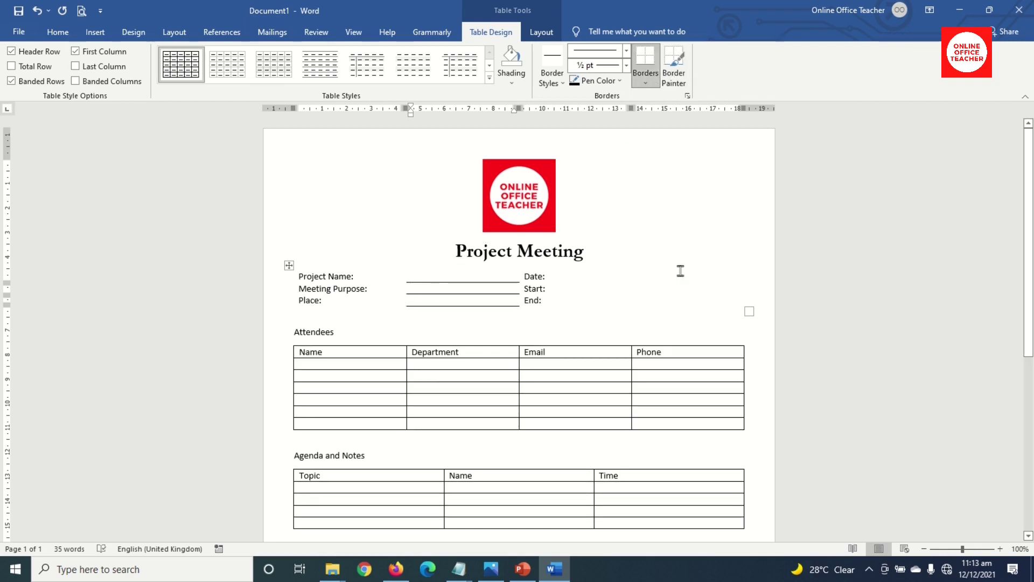
Add bottom borders under the Date, Start and End value cells
left_click(651, 274)
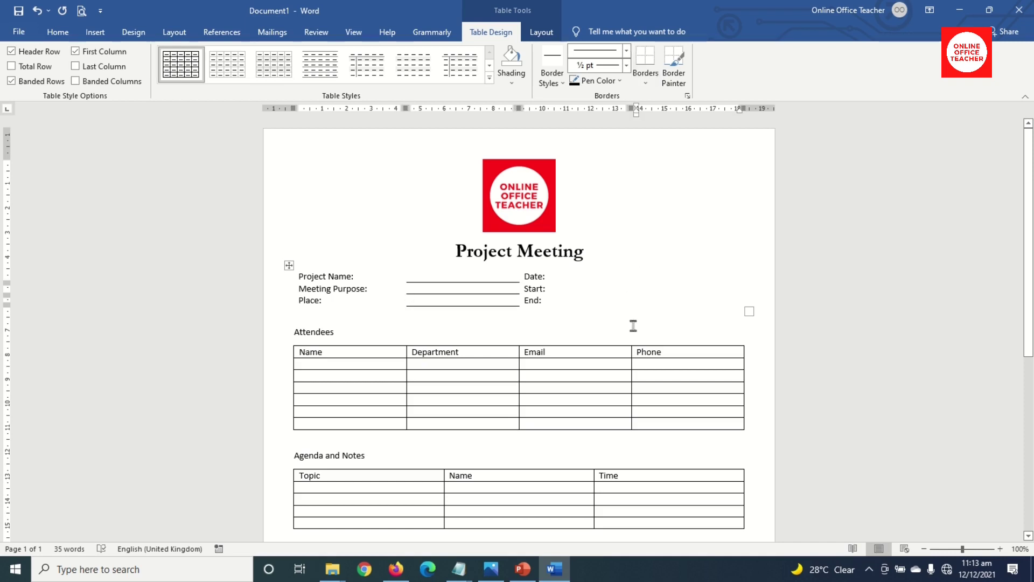
left_click(554, 277)
key("Tab")
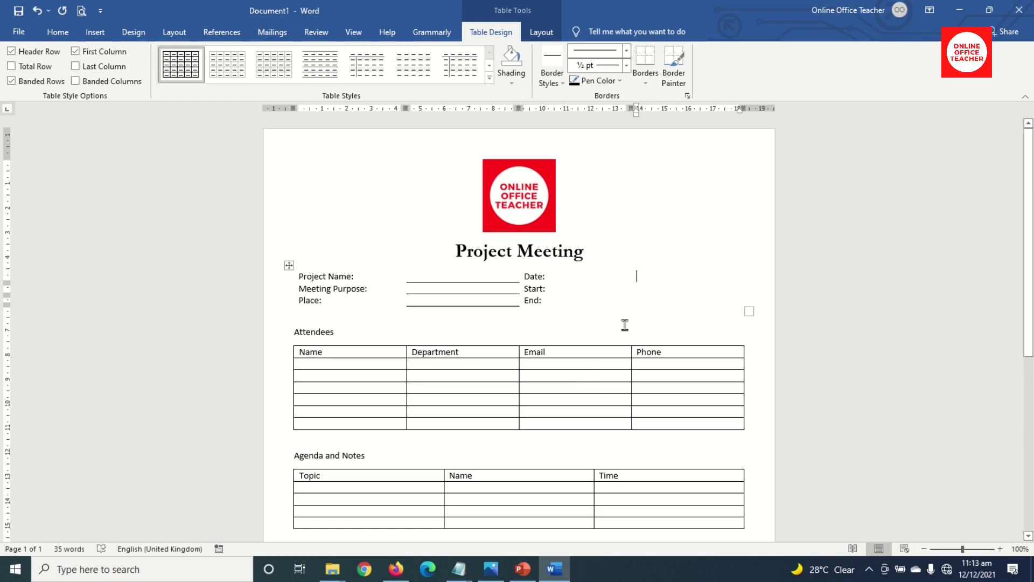
left_click(648, 60)
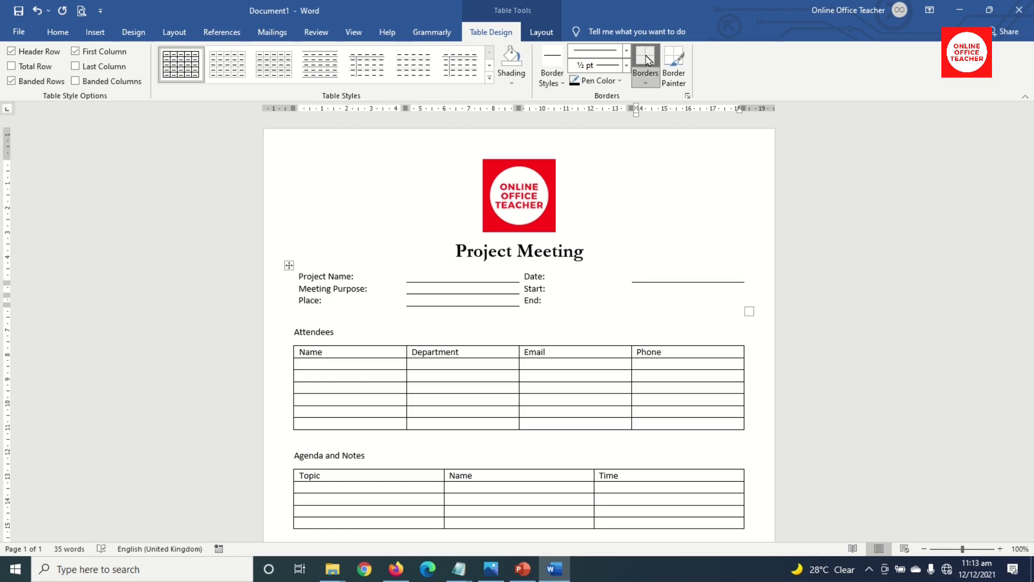
key("Down")
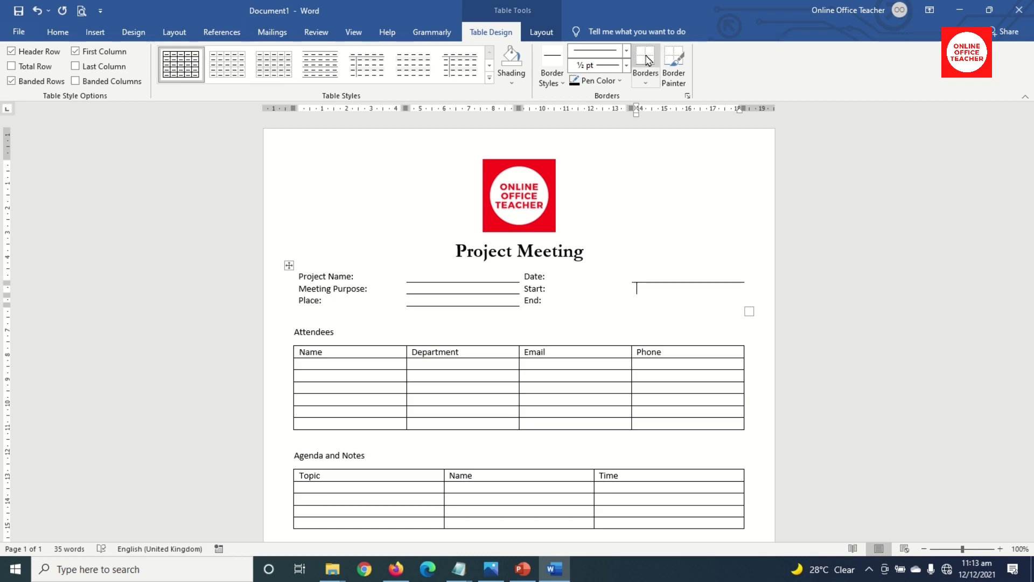
left_click(648, 61)
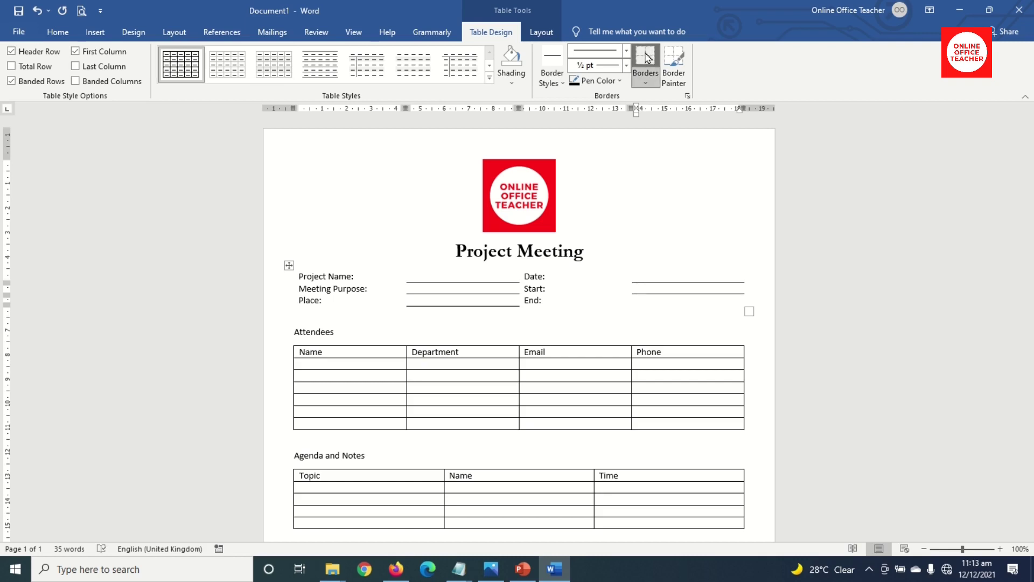
key("Down")
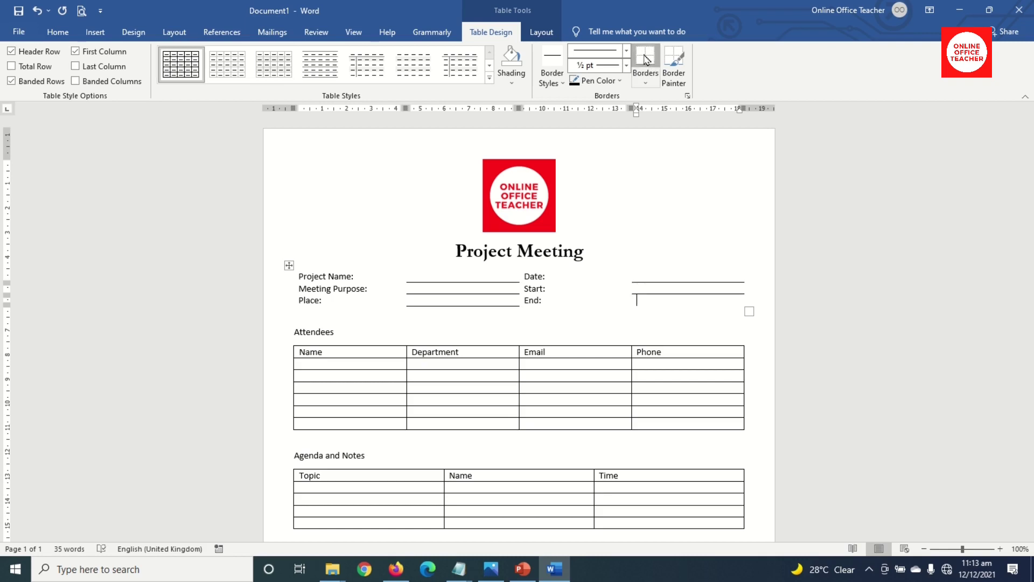
left_click(647, 61)
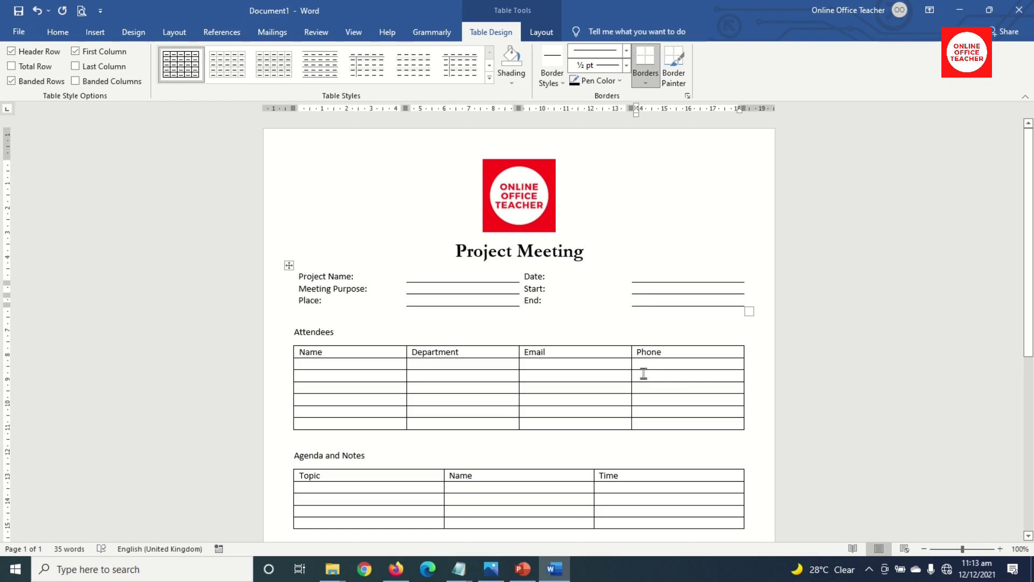
left_click_drag(527, 276, 535, 300)
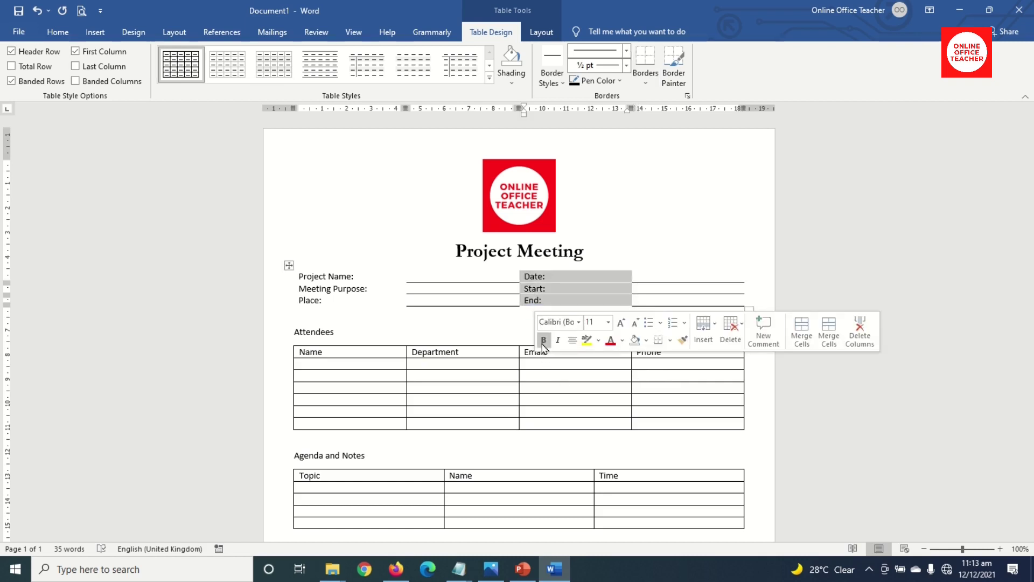
Bold and right-align Date, Start and End, then bold Project Name, Meeting Purpose and Place
left_click(544, 341)
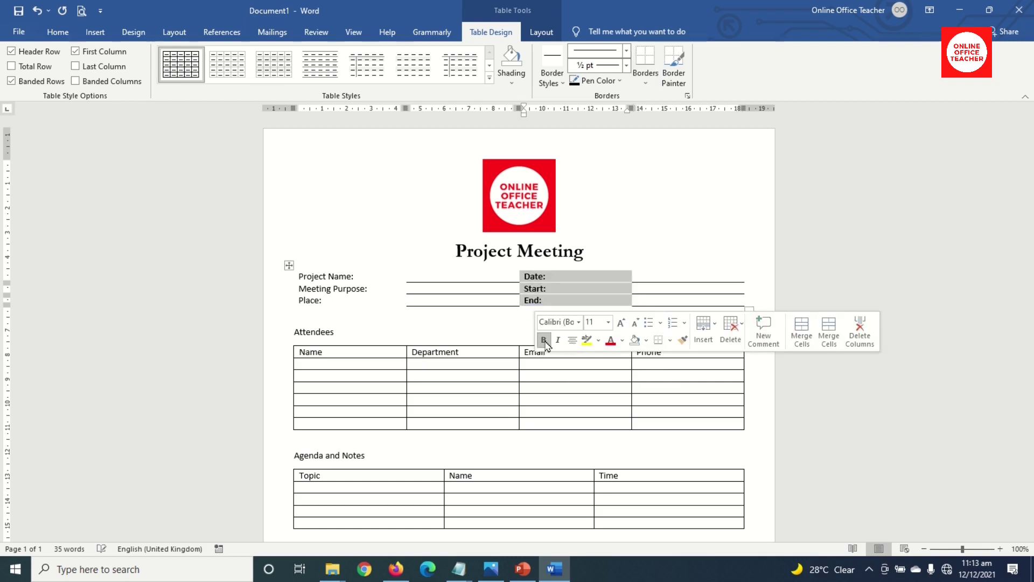
left_click(58, 33)
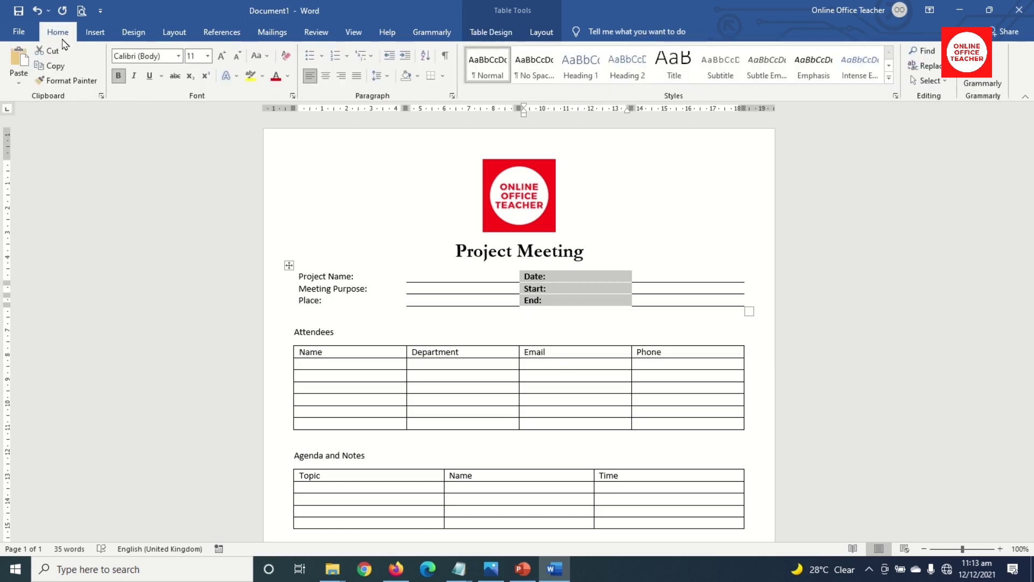
left_click(341, 77)
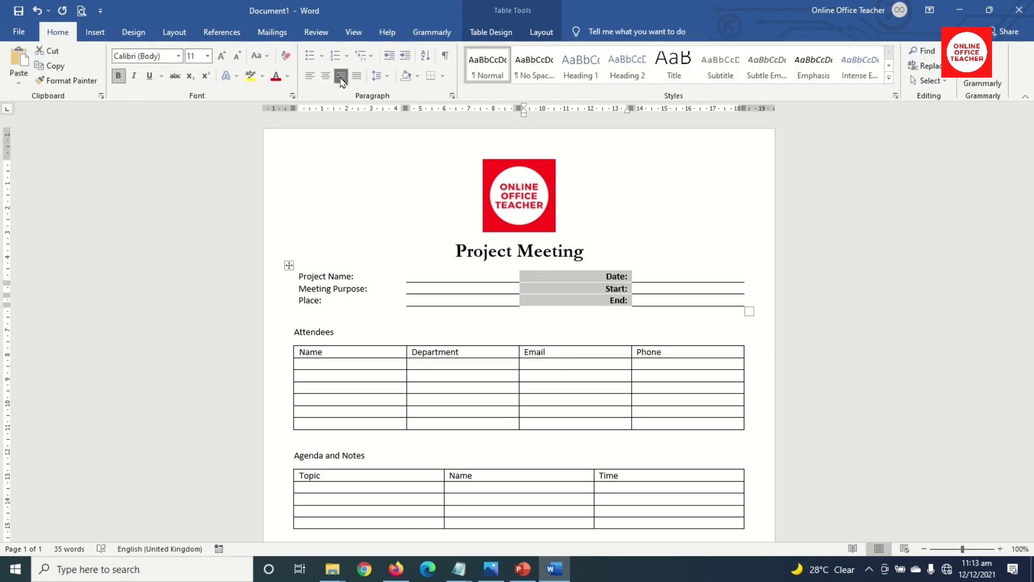
left_click_drag(316, 279, 323, 300)
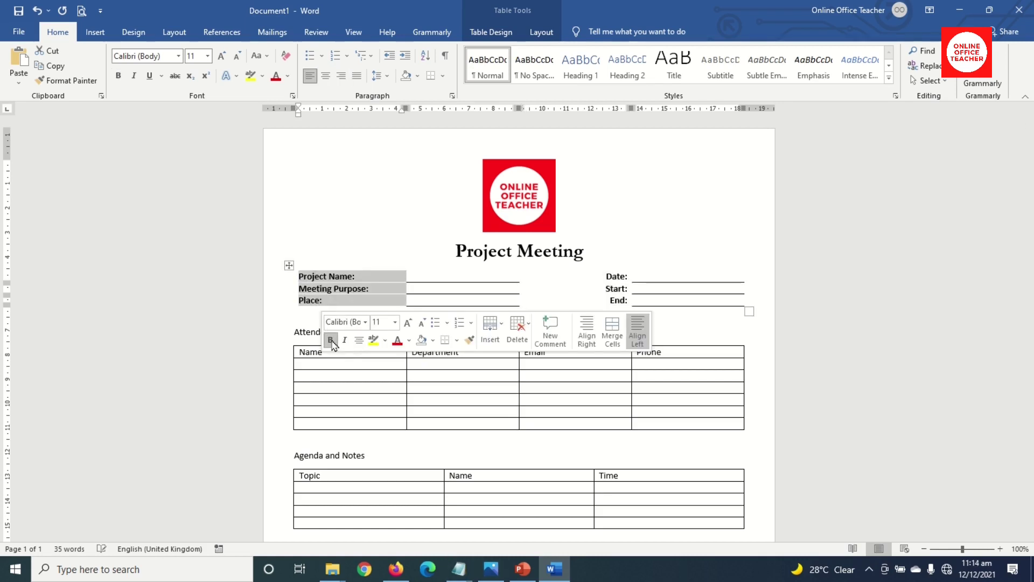
left_click(331, 339)
left_click(337, 332)
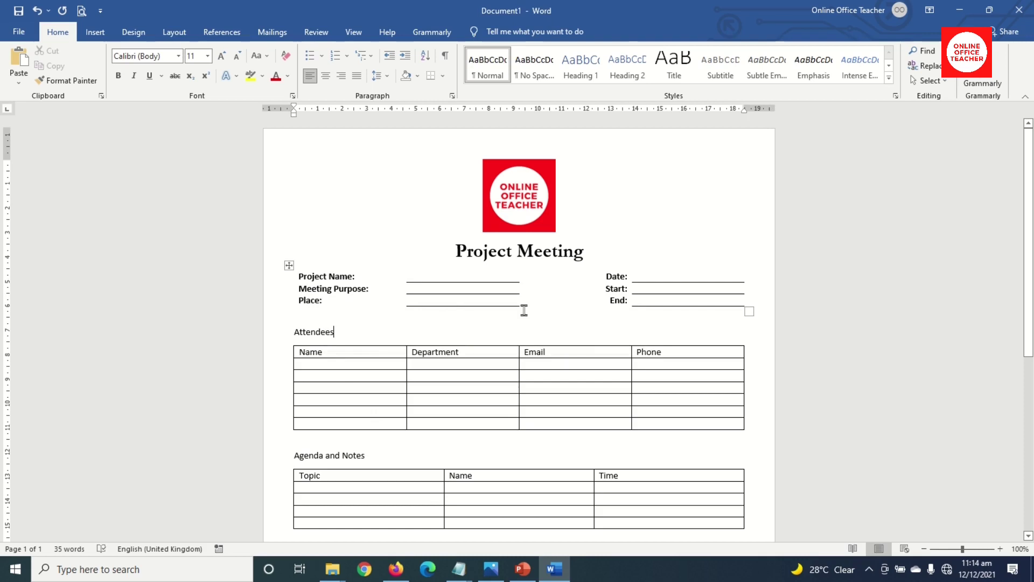
scroll(334, 329, "down", 1)
Set the Attendees, Agenda and Notes, Actions and Next Meeting headings to Garamond
left_click_drag(295, 319, 339, 320)
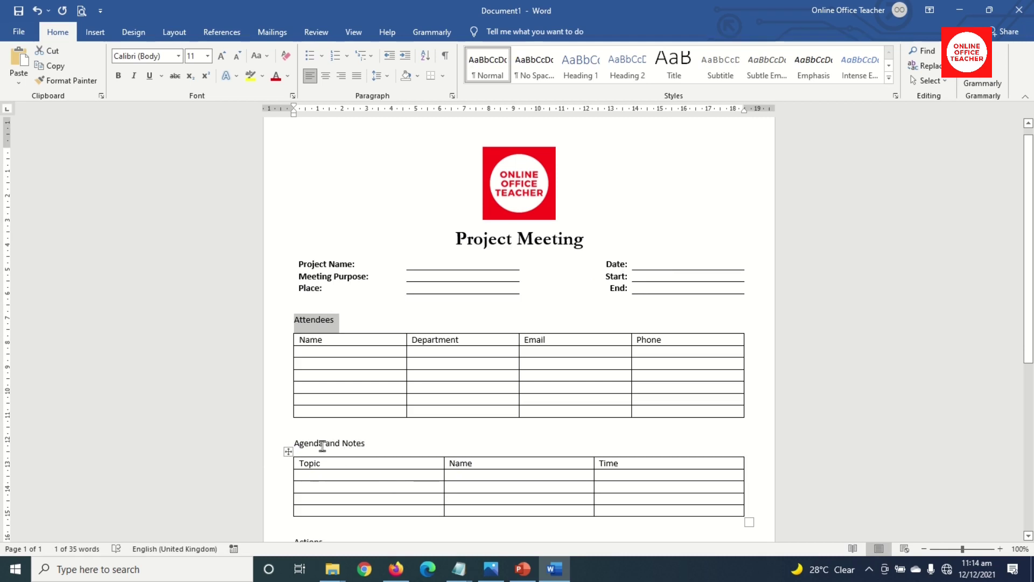
left_click(271, 446, "ctrl")
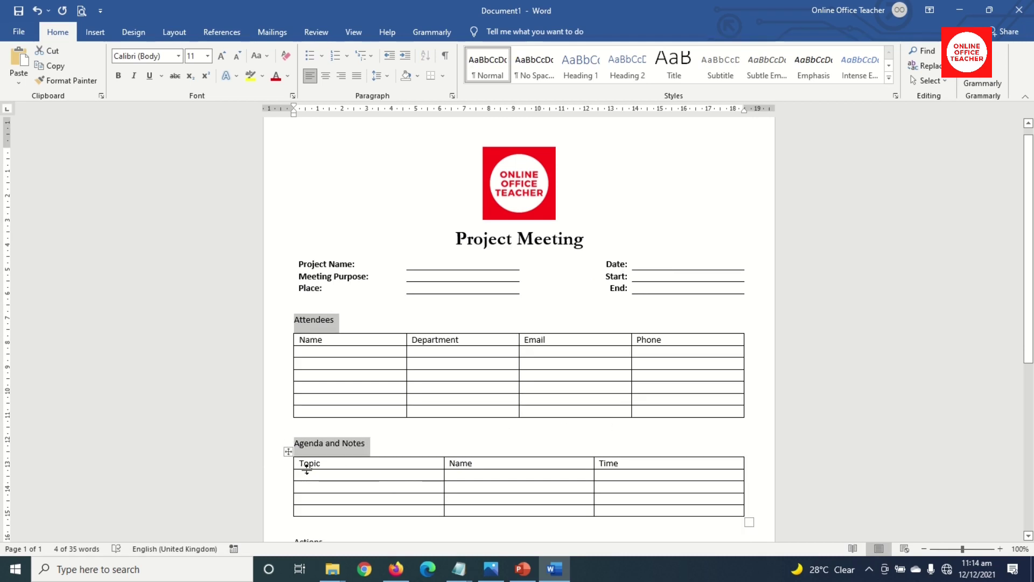
scroll(306, 469, "down", 6)
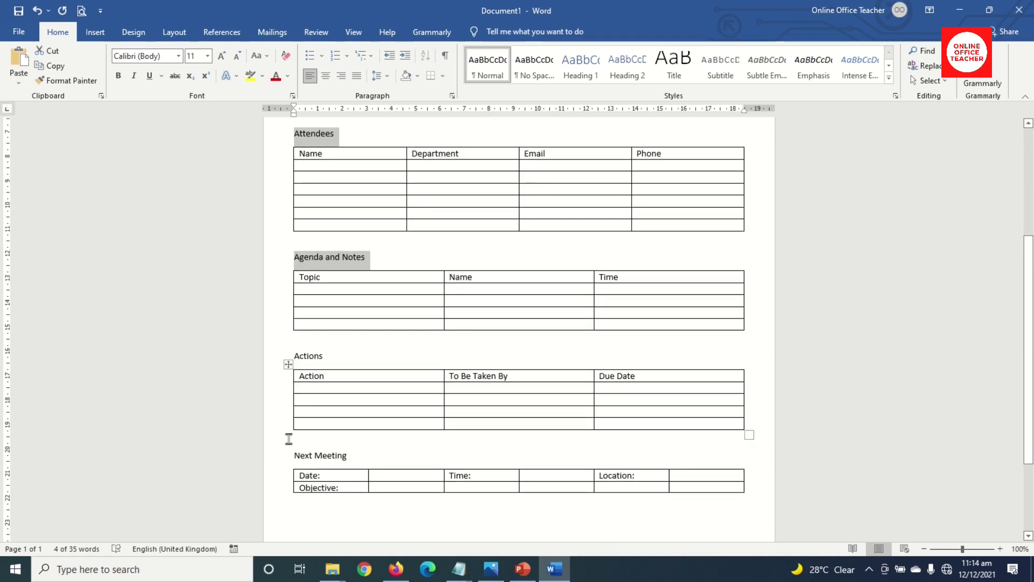
left_click(277, 359, "ctrl")
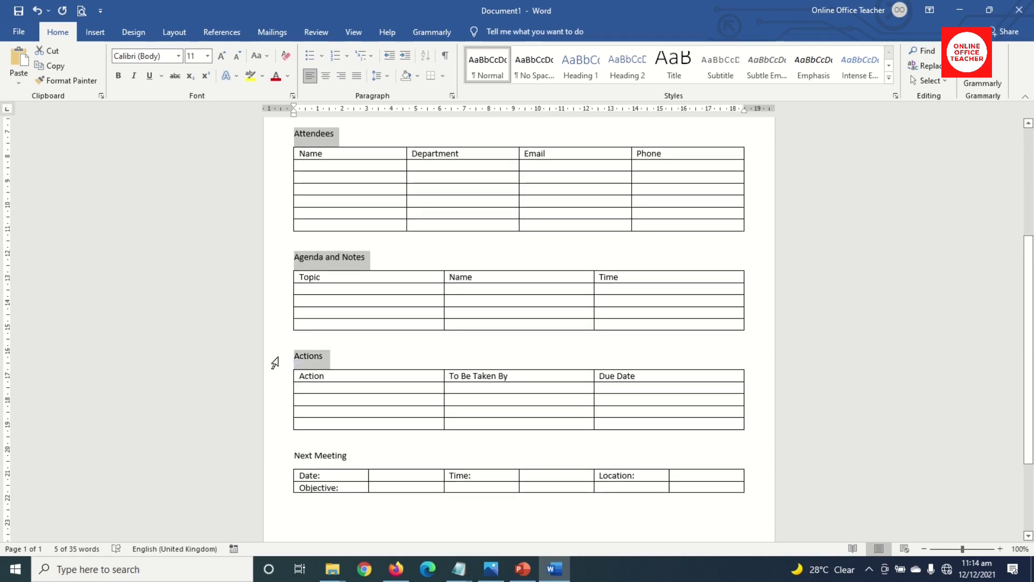
left_click(278, 460, "ctrl")
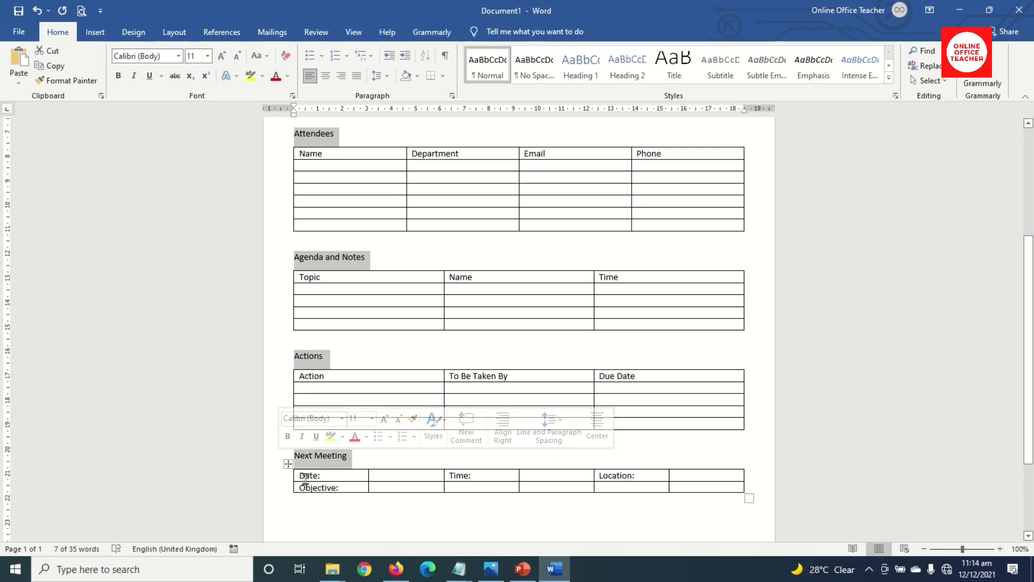
left_click(179, 56)
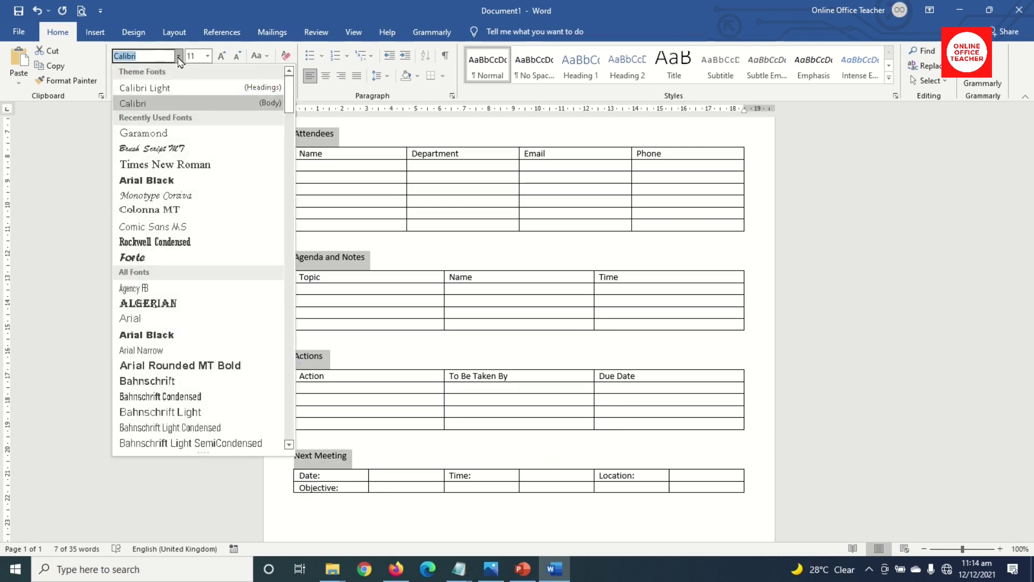
left_click(165, 135)
Make the four section headings bold and enlarge them to 20 pt
left_click(118, 75)
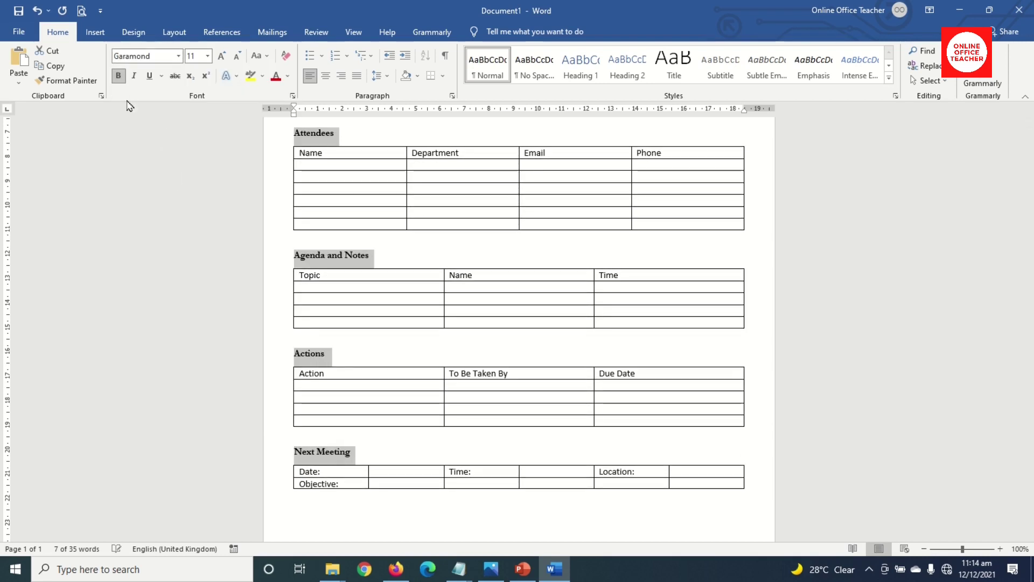
left_click(221, 56)
left_click(222, 56)
left_click(221, 56)
left_click(222, 56)
left_click(221, 56)
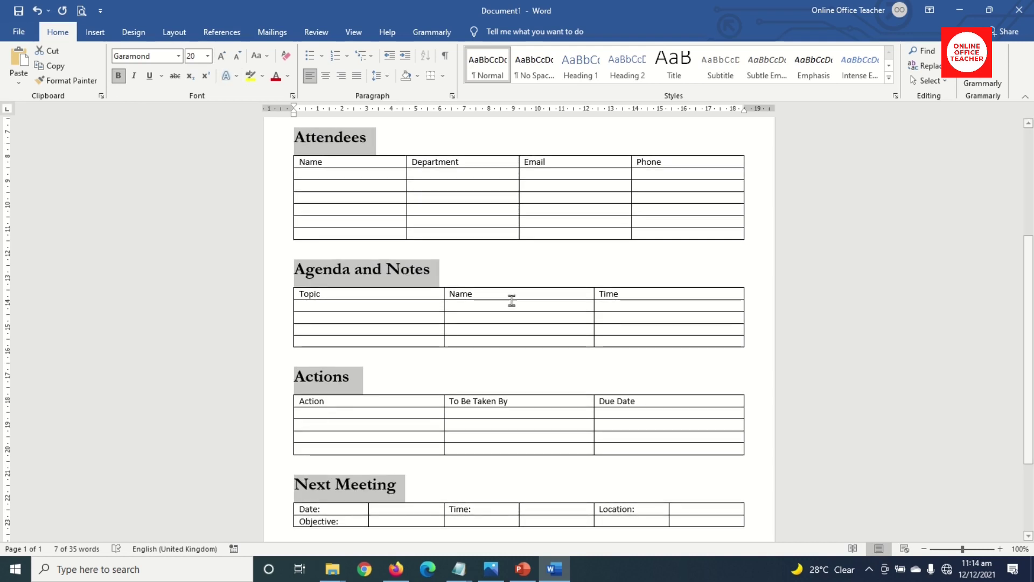
scroll(573, 399, "up", 3)
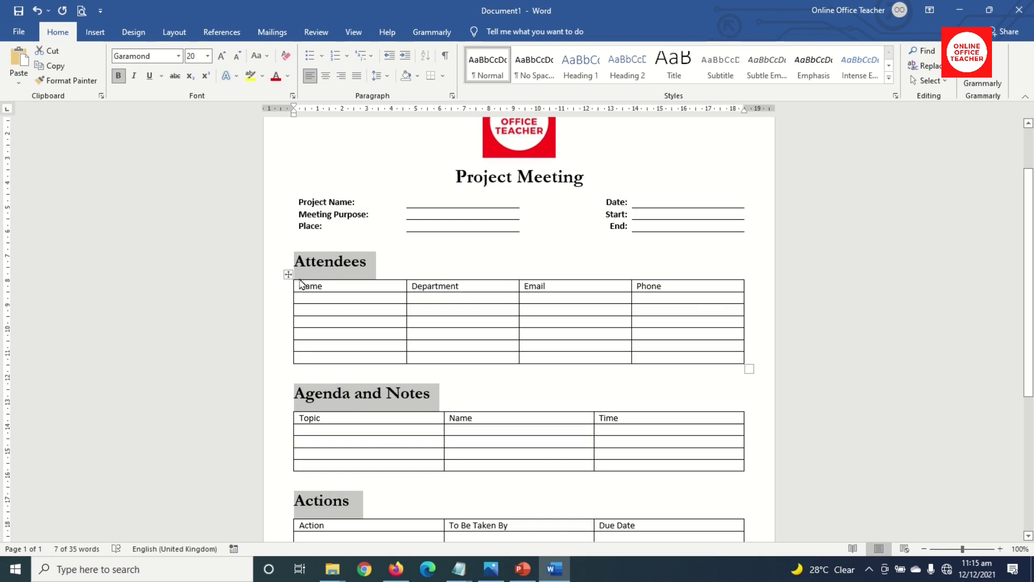
left_click_drag(300, 285, 678, 291)
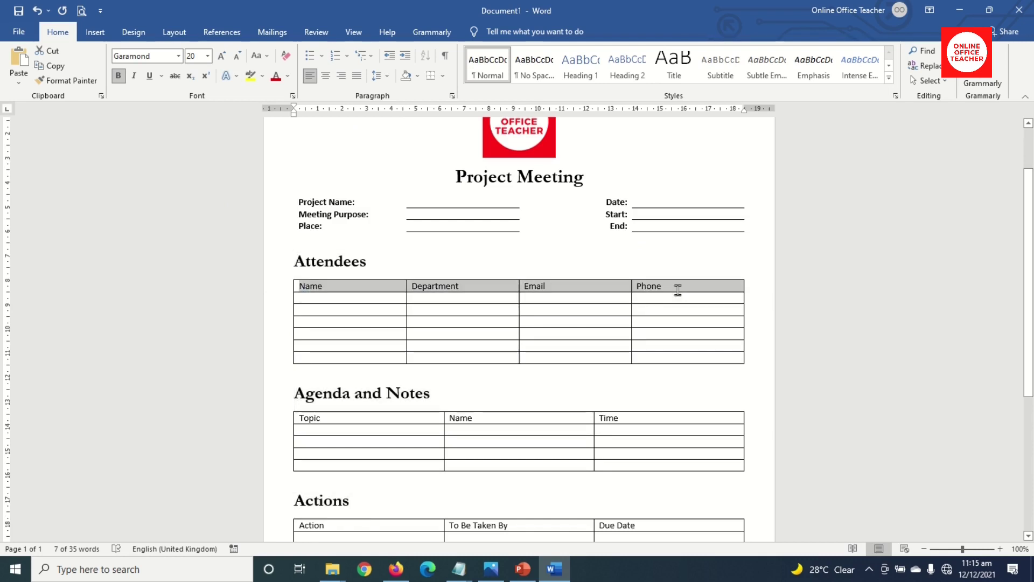
Bold the Attendees header row and widen its Email and Name columns
left_click(118, 75)
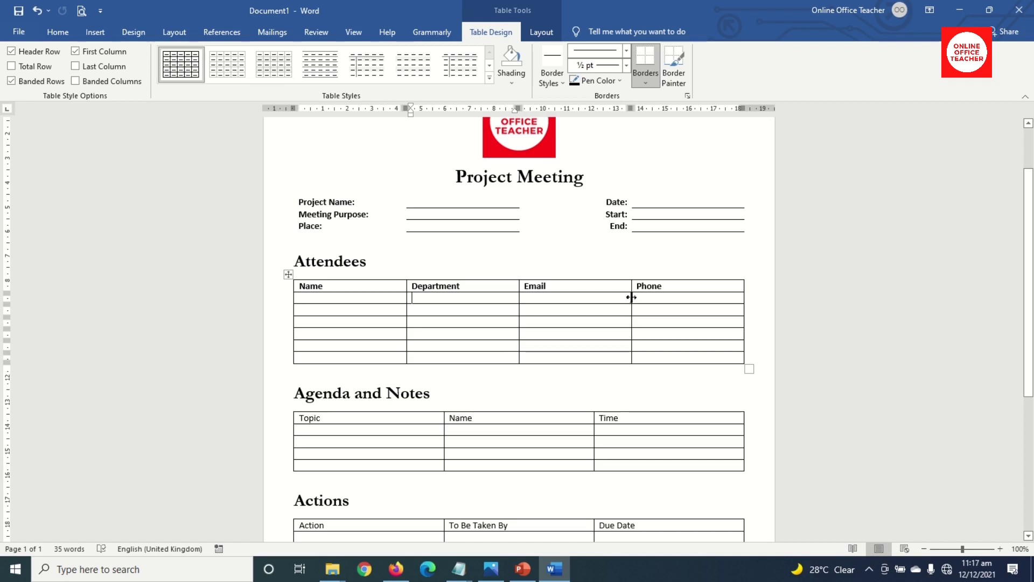
left_click_drag(633, 298, 660, 296)
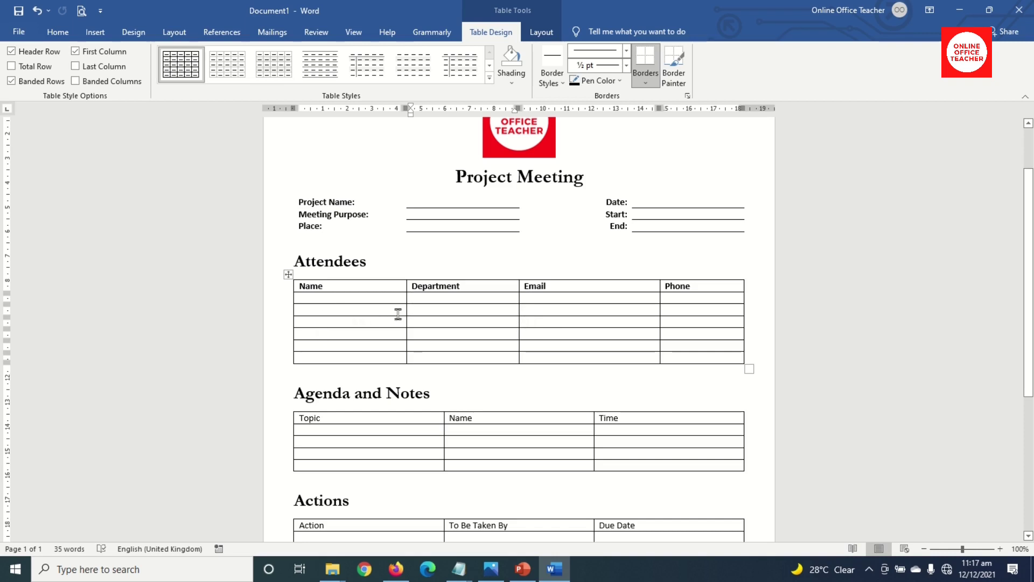
left_click_drag(407, 319, 421, 320)
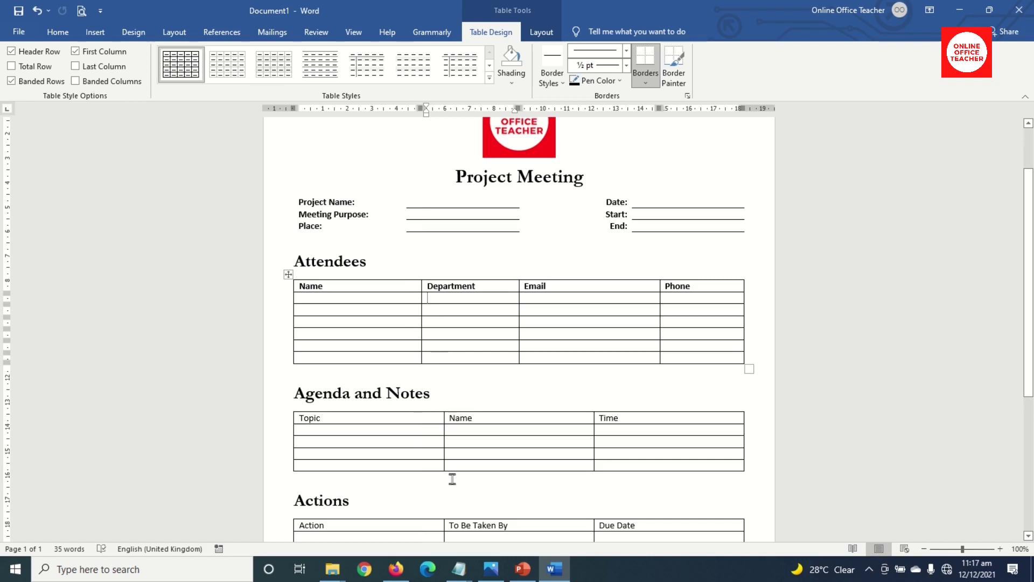
Bold the Agenda and Notes header row and widen its Topic and Name columns
left_click_drag(297, 417, 610, 427)
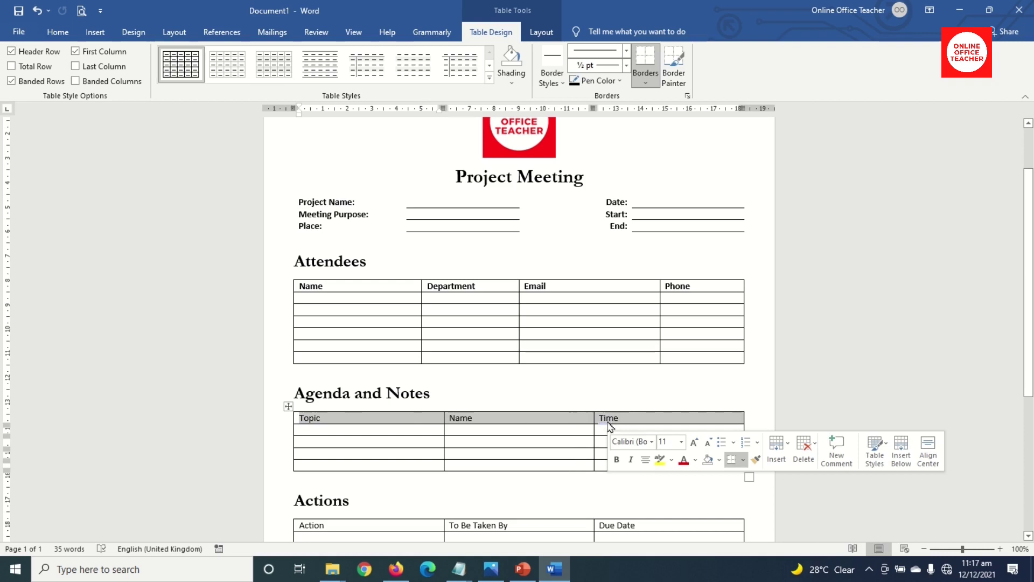
left_click(617, 459)
left_click(527, 440)
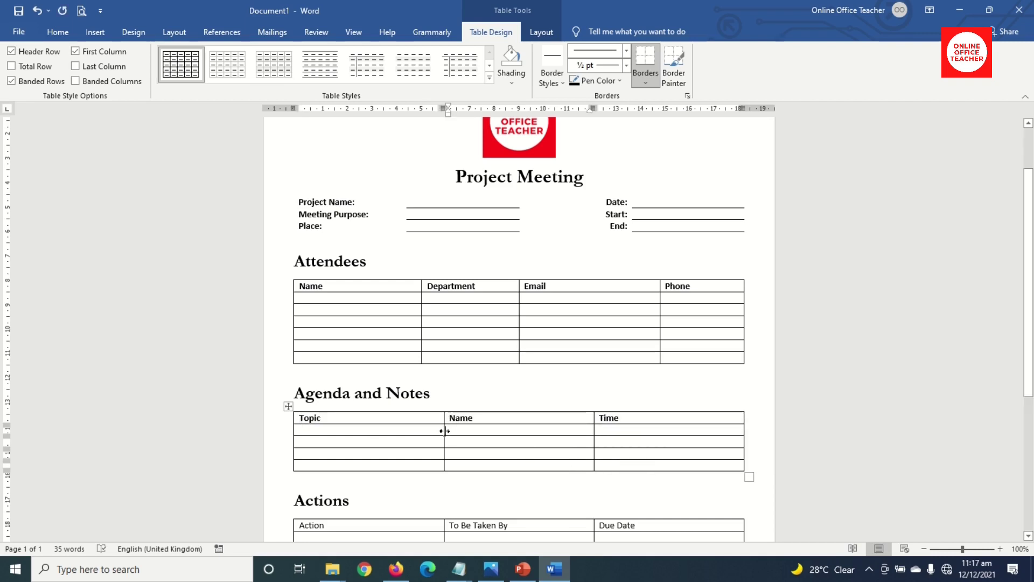
left_click_drag(445, 431, 520, 423)
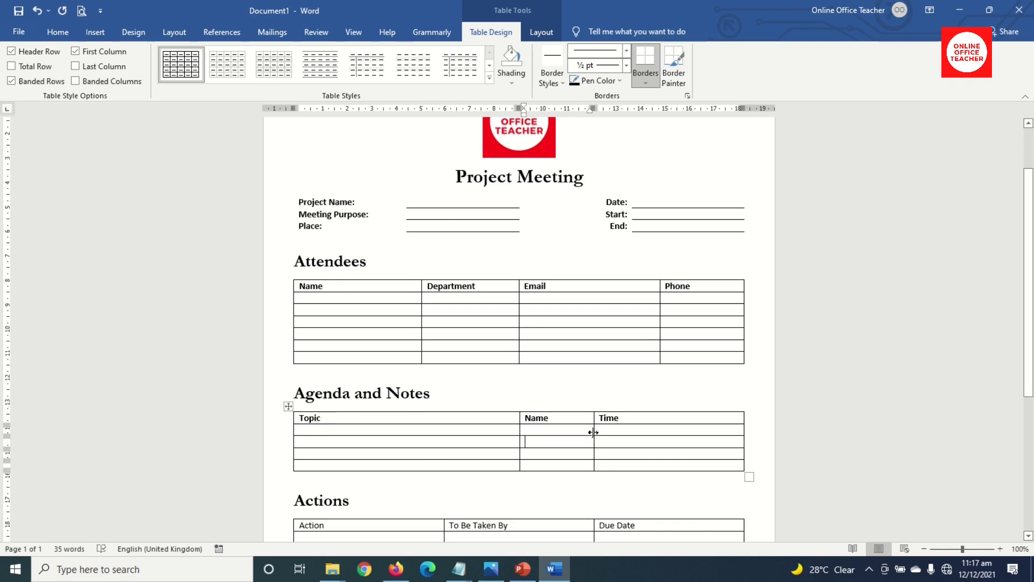
left_click_drag(594, 432, 662, 434)
Bold the Actions header row and align its Action and Due Date columns with the tables above
scroll(649, 494, "down", 2)
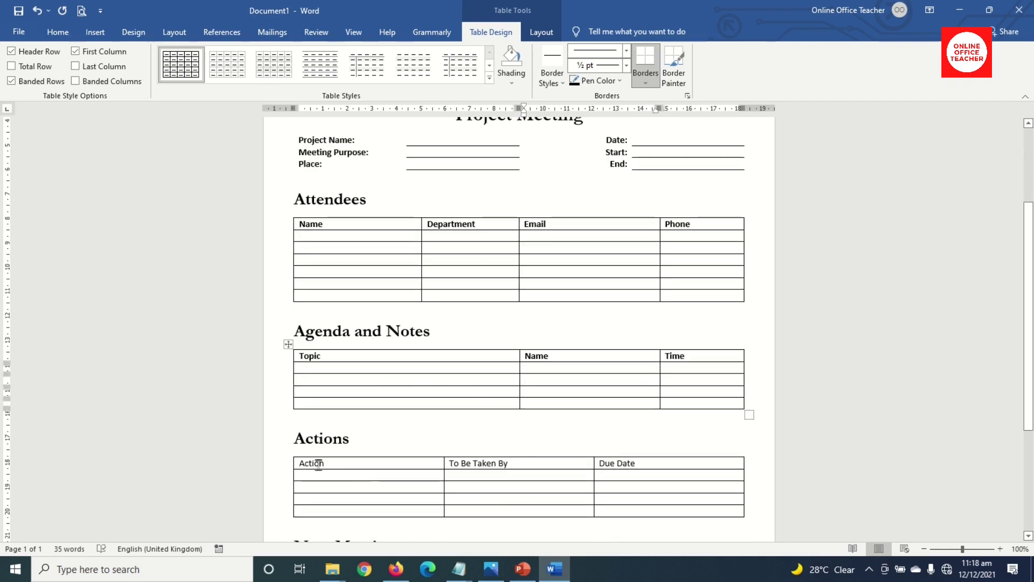
left_click_drag(301, 461, 646, 462)
key("ctrl+b")
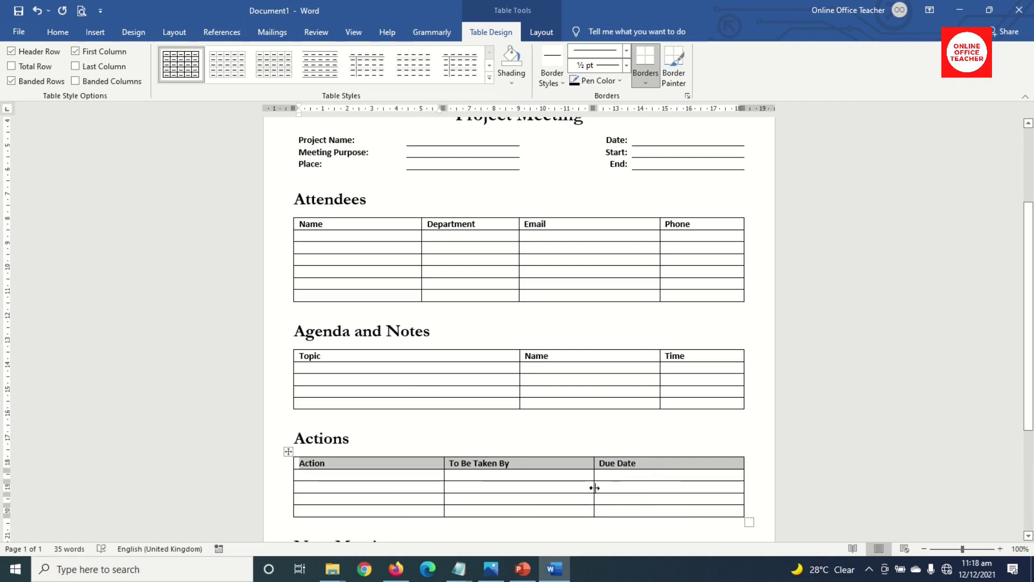
left_click_drag(595, 488, 658, 487)
left_click_drag(444, 488, 520, 487)
Bold the Date:, Objective:, Time: and Location: labels in the Next Meeting table
scroll(388, 425, "down", 3)
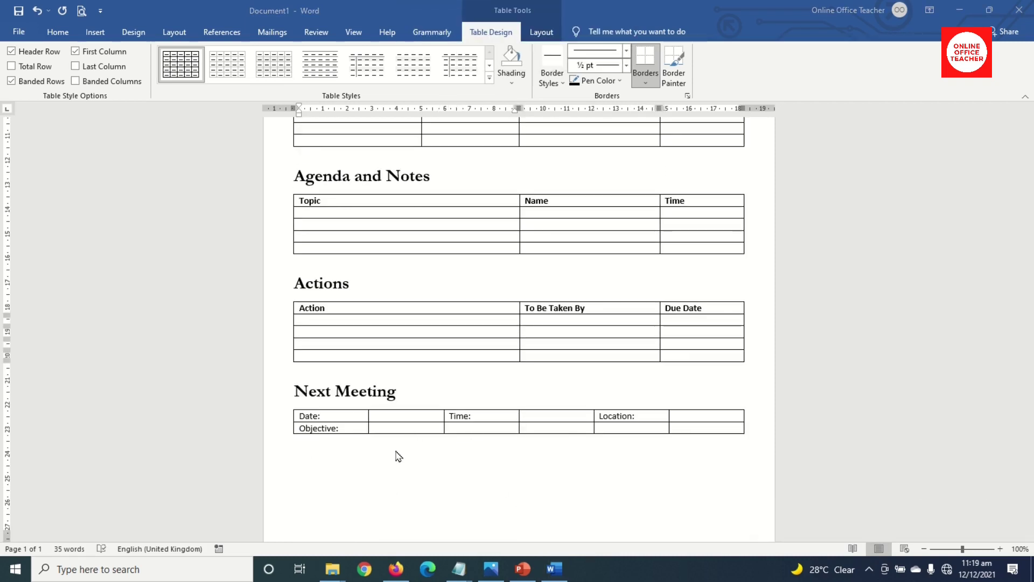
left_click(335, 420)
mouse_move(335, 416)
left_mouse_down()
mouse_move(302, 421)
mouse_move(317, 425)
left_mouse_up()
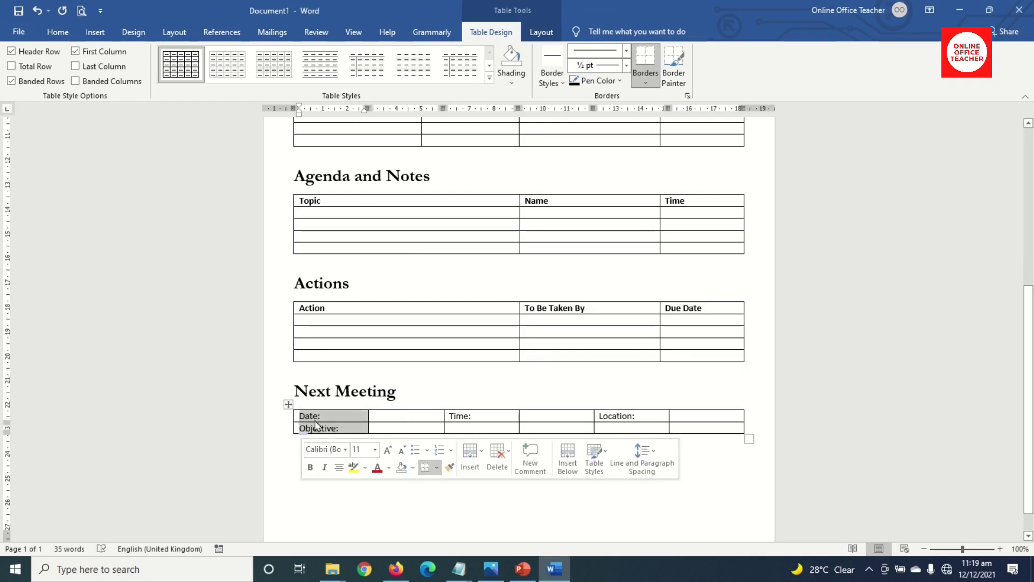
left_click(310, 468)
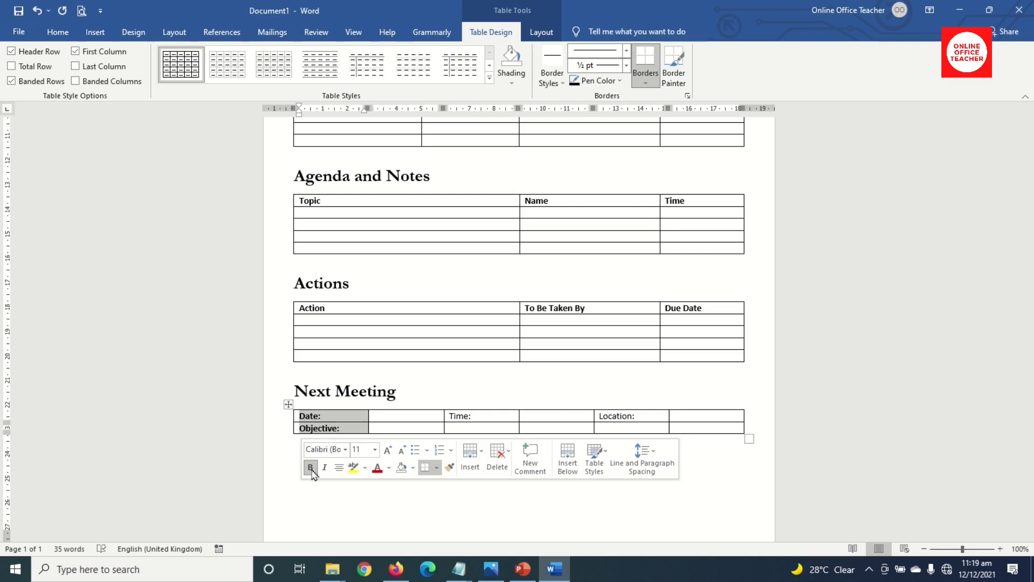
left_click_drag(473, 416, 454, 416)
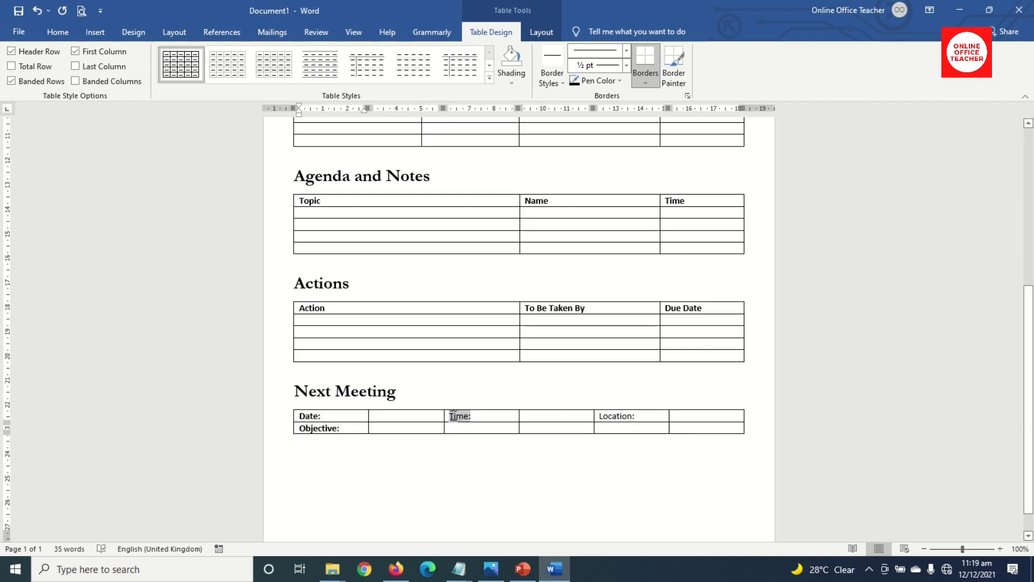
left_click(463, 455)
left_click_drag(636, 416, 598, 417)
left_click(606, 457)
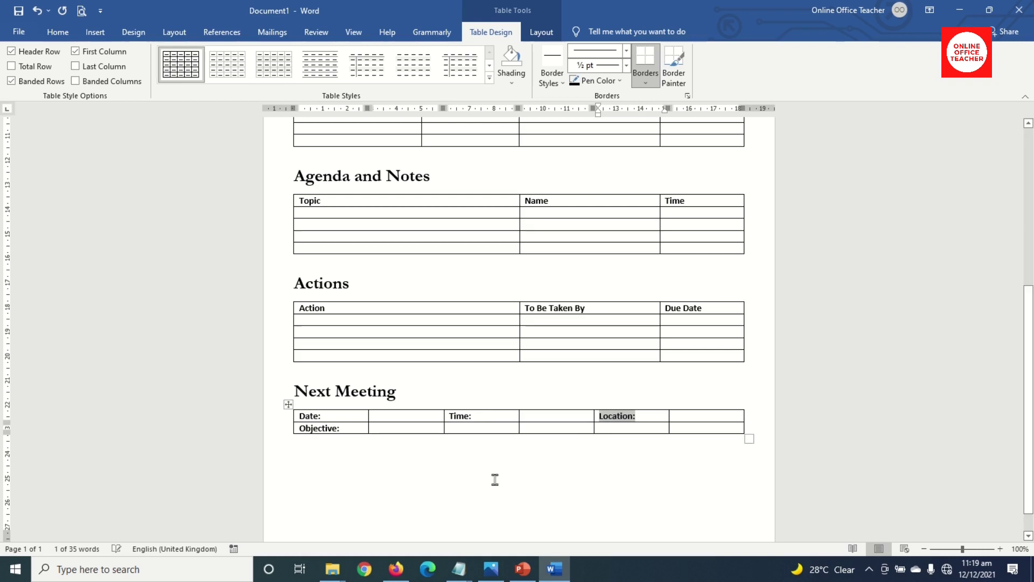
Narrow the Date:, Time: and Location: label columns of the Next Meeting table
left_click(371, 417)
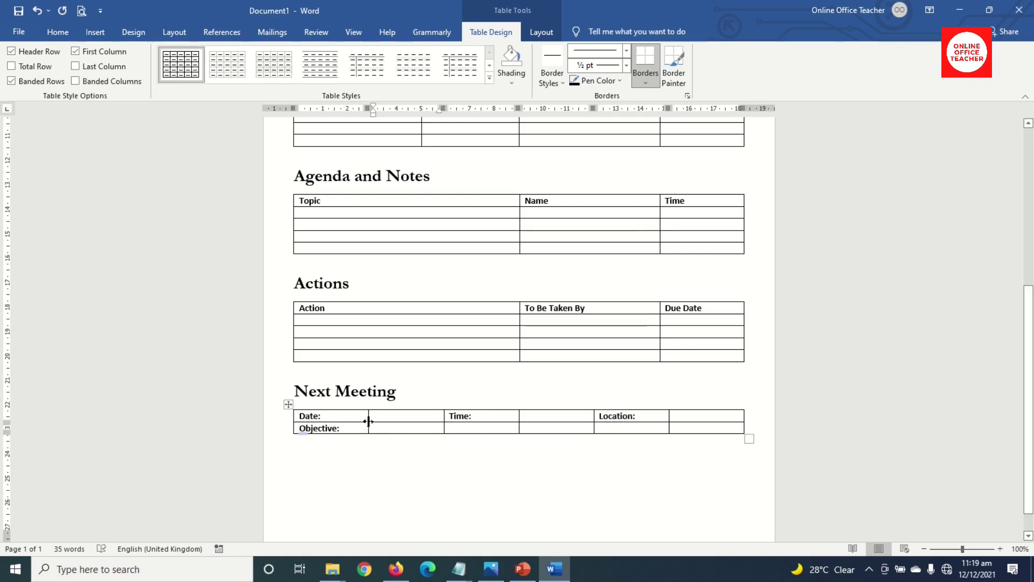
left_click_drag(368, 420, 347, 422)
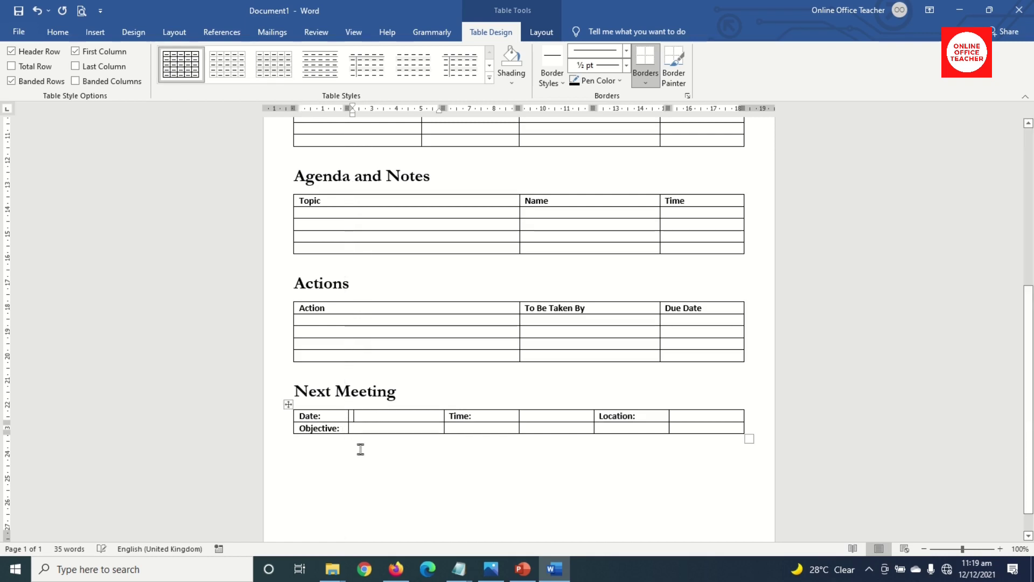
left_click_drag(519, 417, 479, 423)
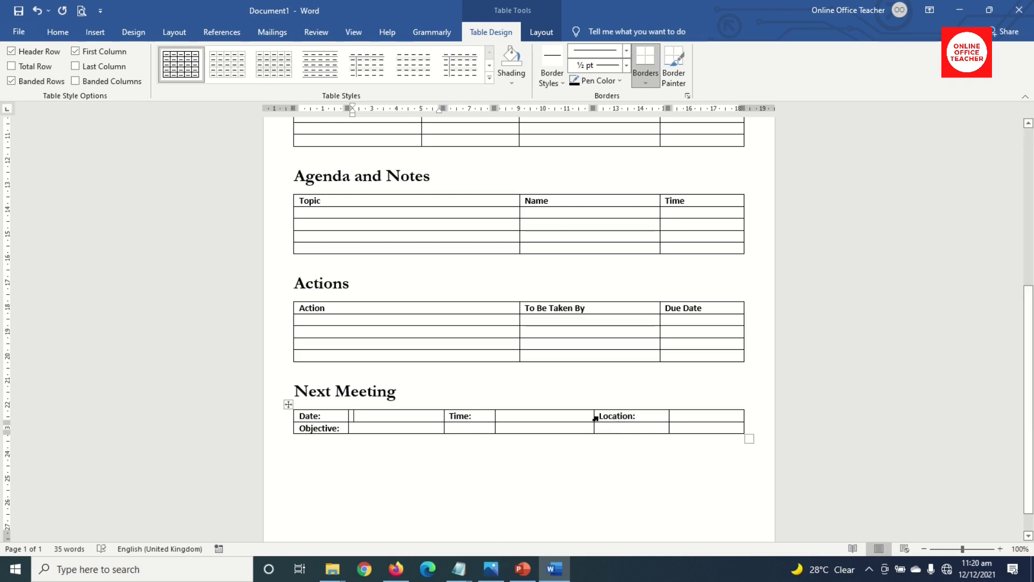
left_click_drag(593, 418, 567, 428)
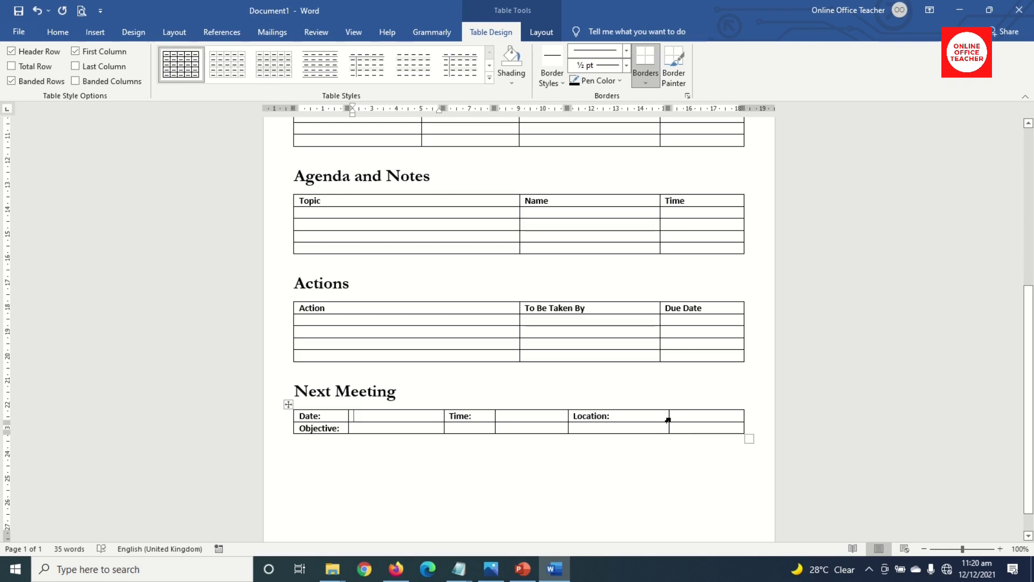
left_click_drag(668, 418, 618, 421)
left_click(289, 403)
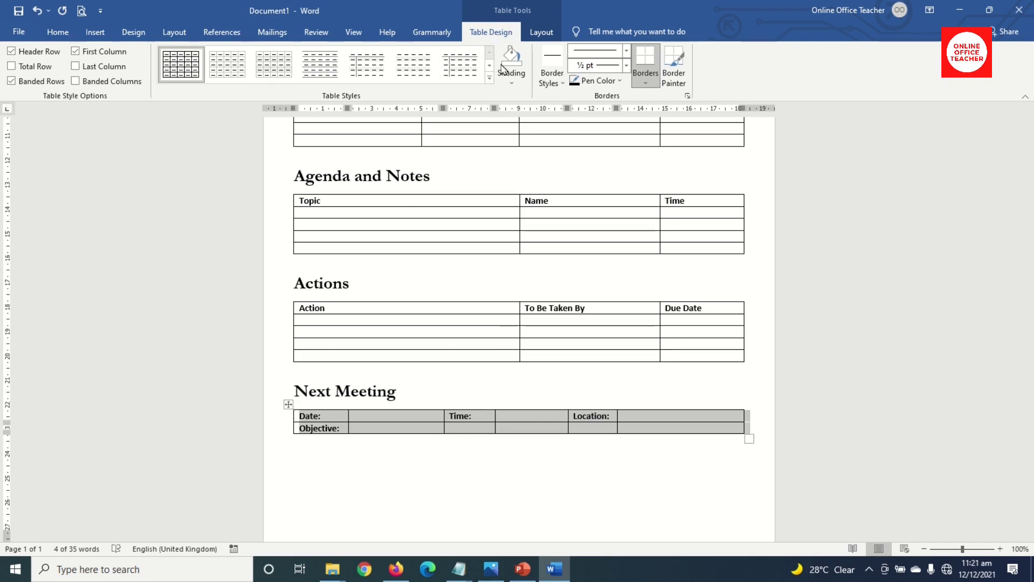
Apply No Border to the whole Next Meeting table, leaving only its labels
left_click(648, 83)
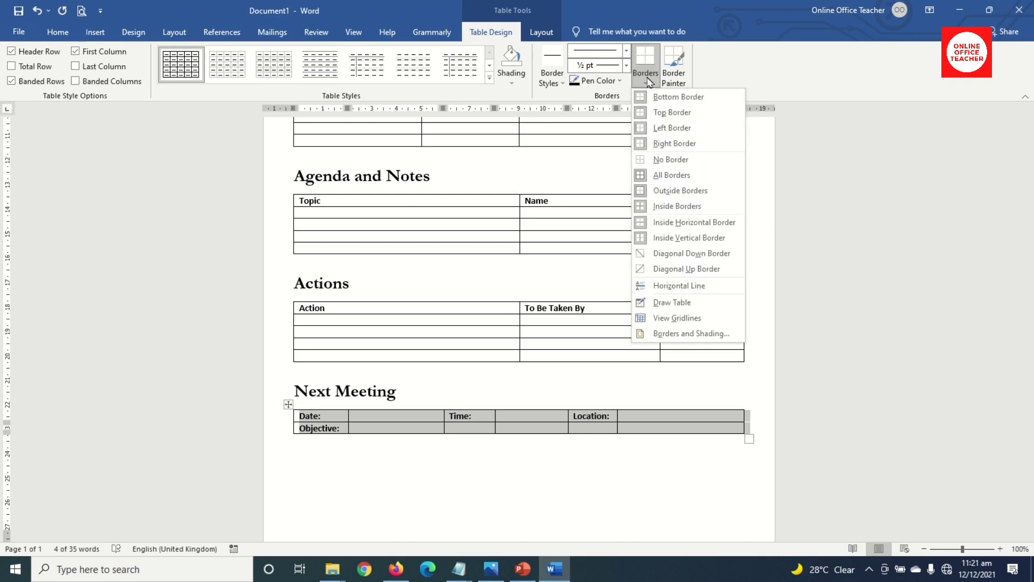
left_click(673, 157)
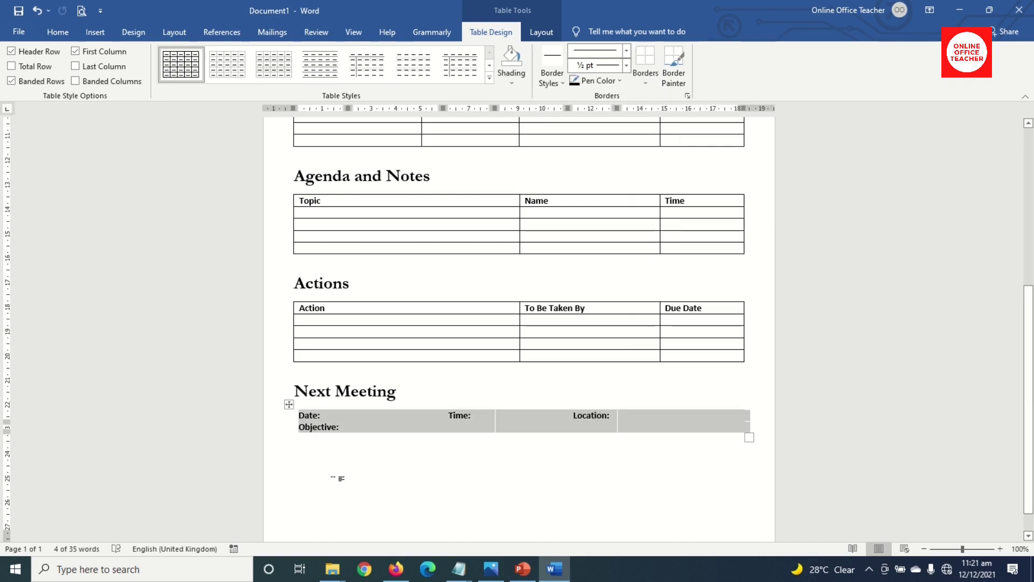
left_click(324, 417)
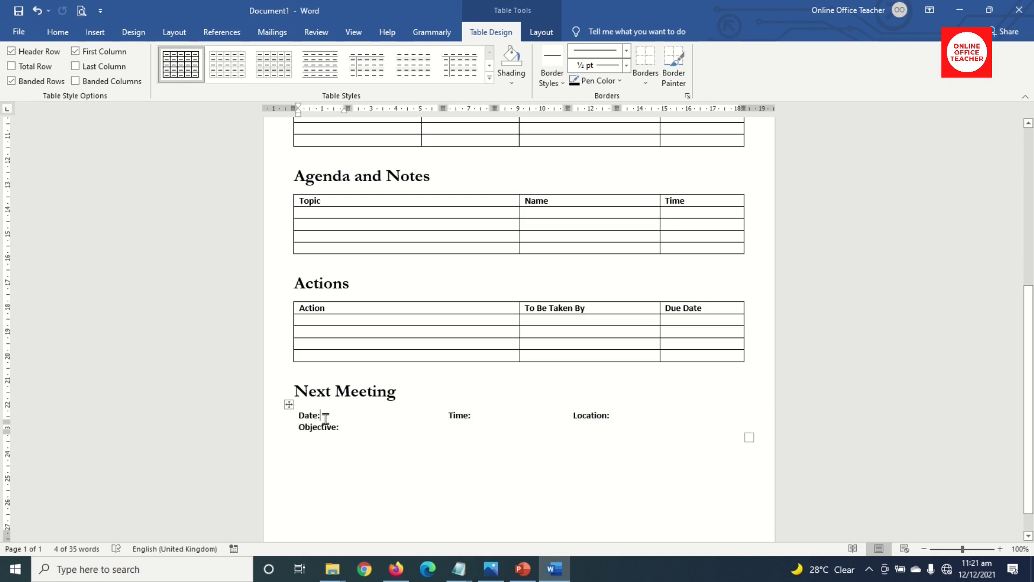
Add bottom-border underlines to the empty Date, Time and Location field cells
key("Tab")
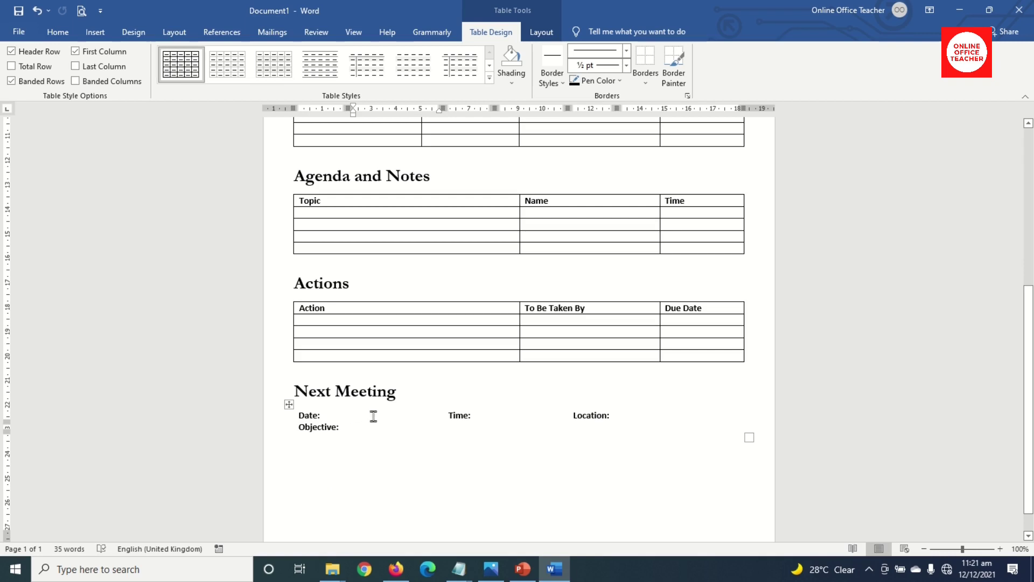
left_click(647, 84)
left_click(671, 95)
key("Tab")
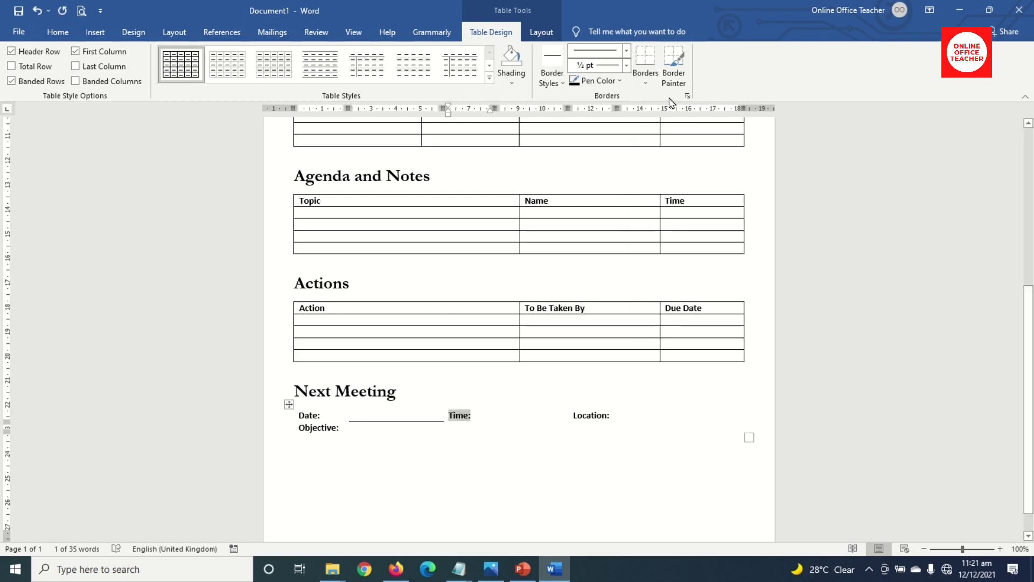
key("Tab")
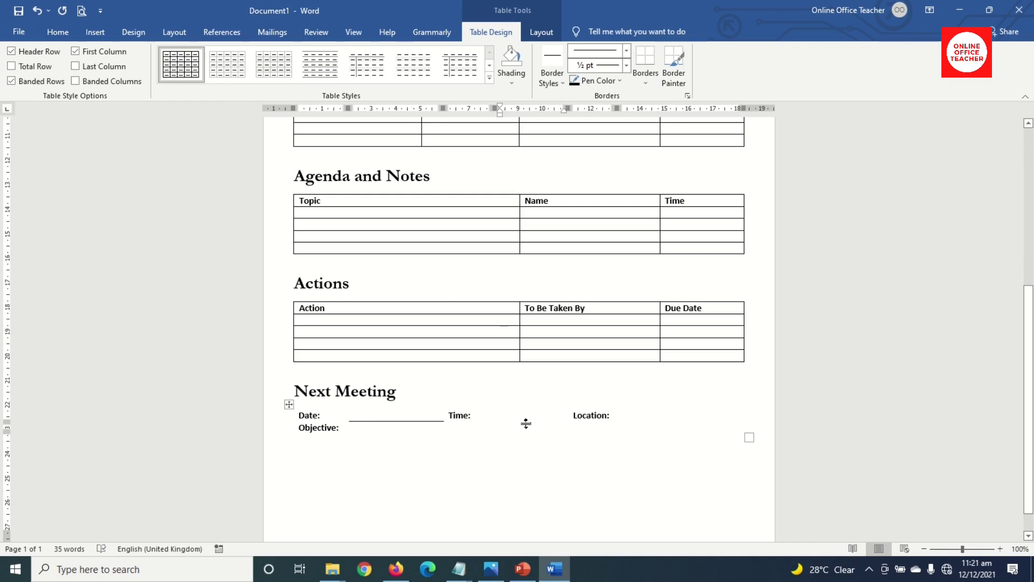
left_click(645, 56)
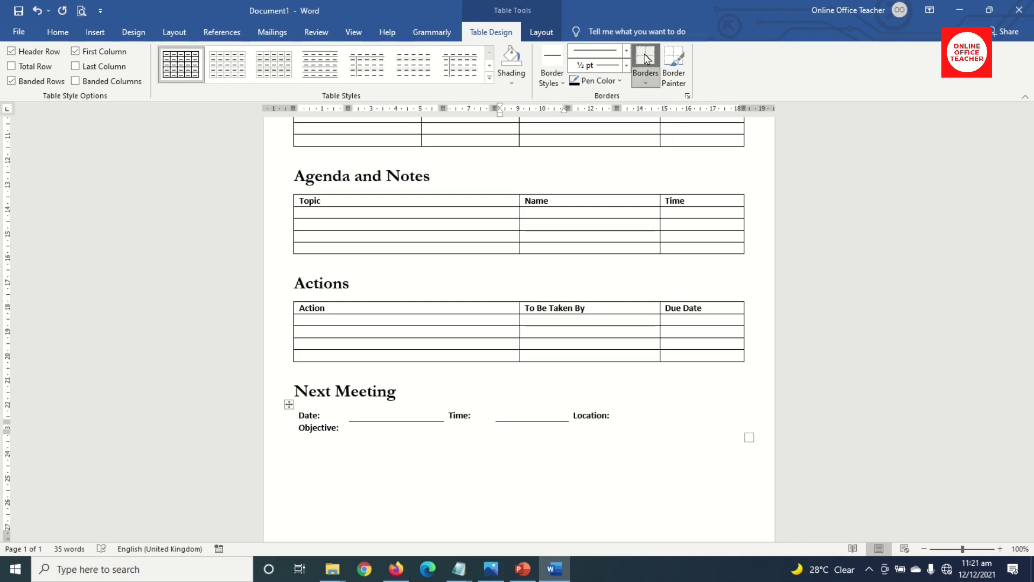
key("Tab")
key("Tab")
left_click(643, 60)
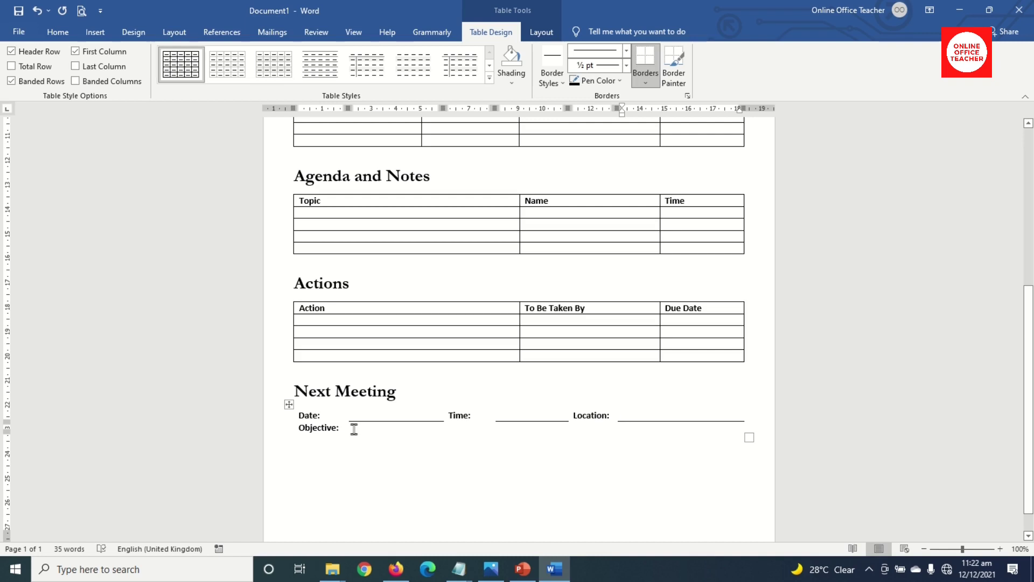
Underline the empty Objective row cells with a long bottom border
left_click_drag(354, 429, 689, 429)
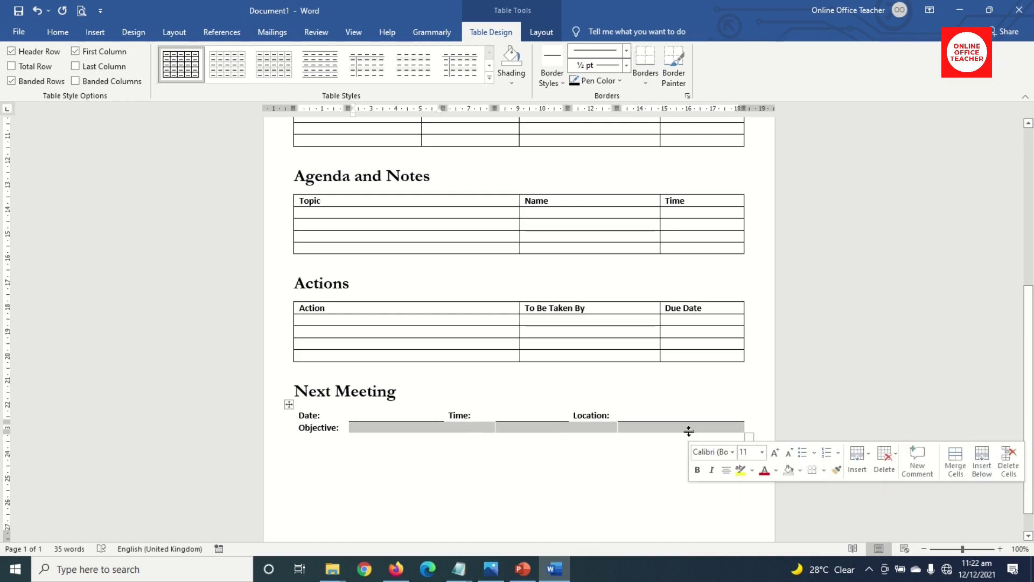
left_click(652, 58)
left_click(618, 504)
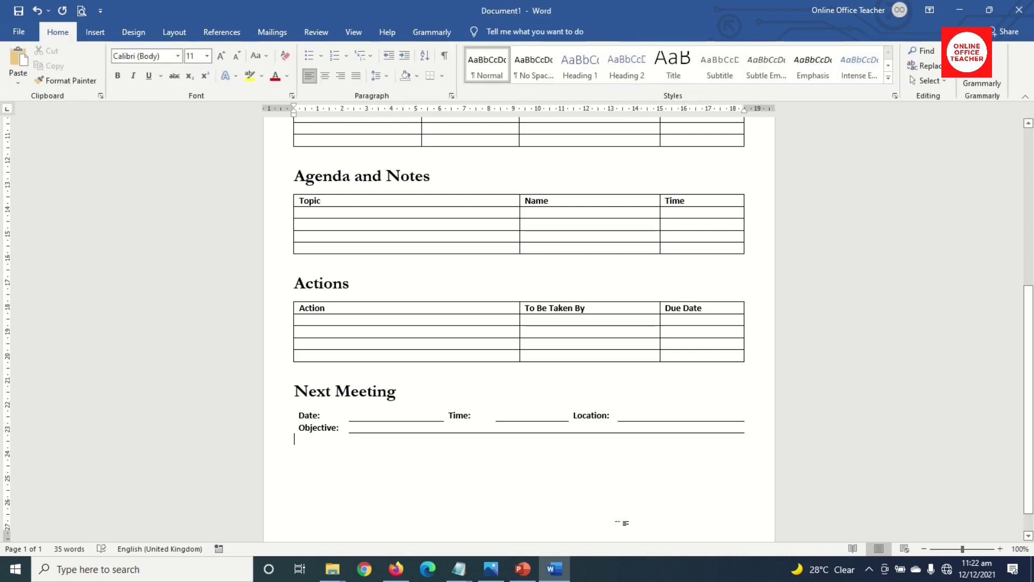
Raise the top header information table's row height to 0.6 cm
scroll(548, 487, "down", 1)
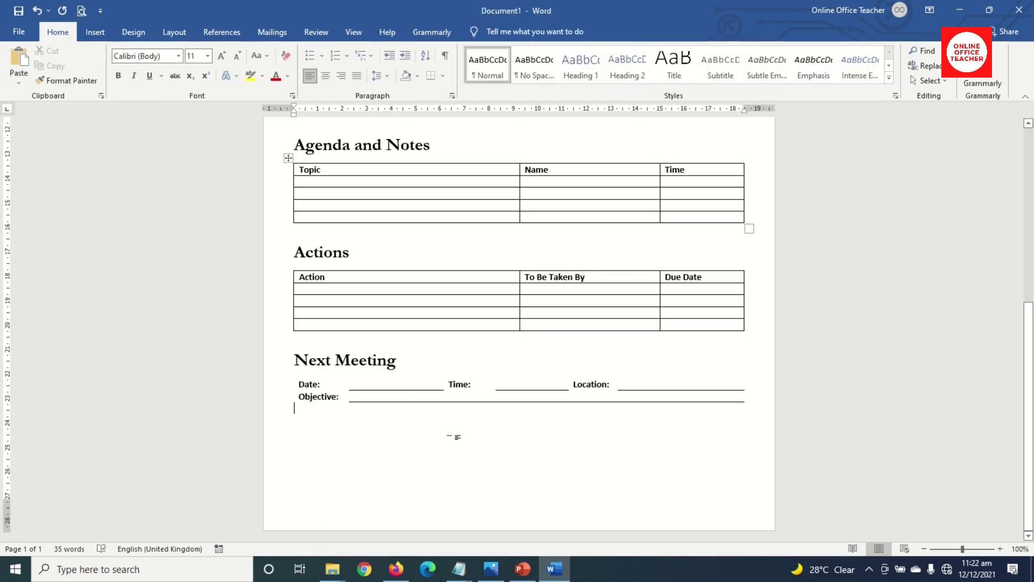
scroll(424, 493, "up", 5)
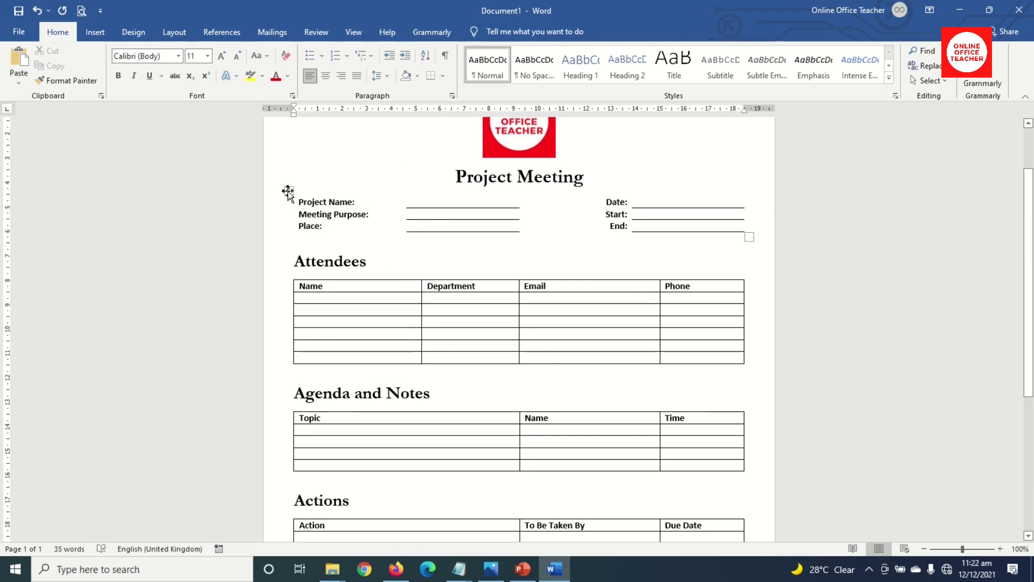
left_click(288, 191)
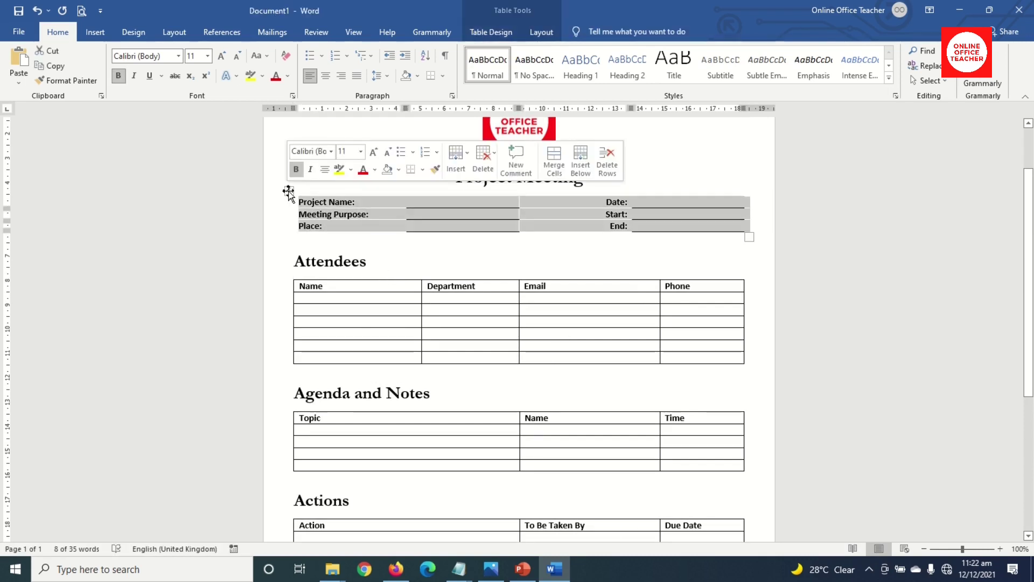
left_click(542, 33)
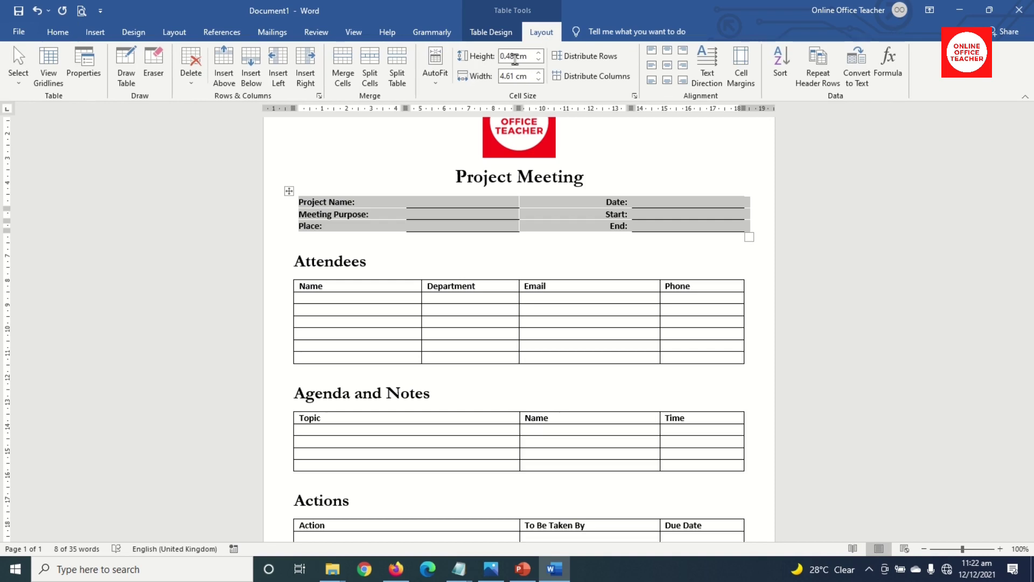
left_click(538, 53)
left_click(538, 53)
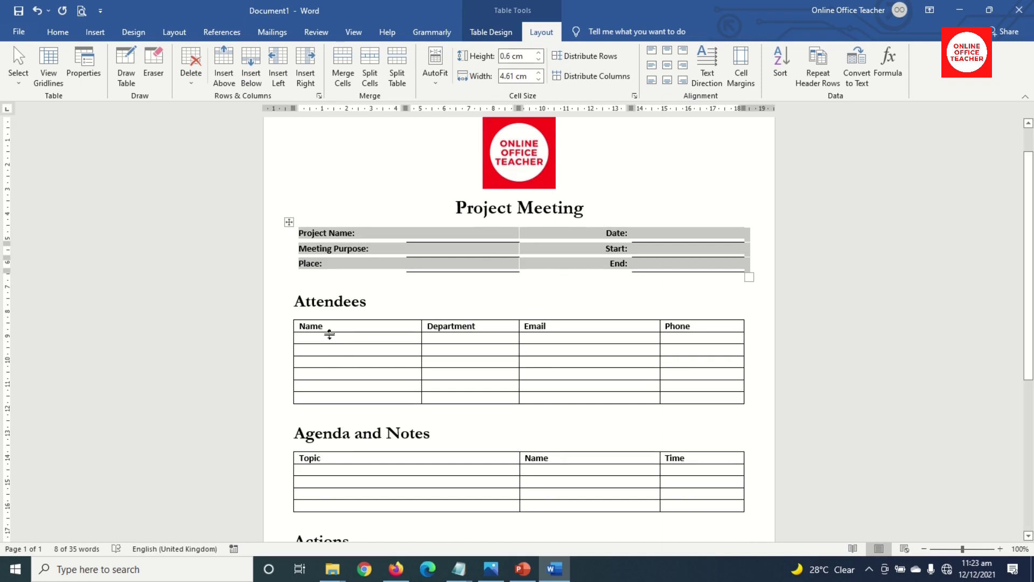
left_click(312, 338)
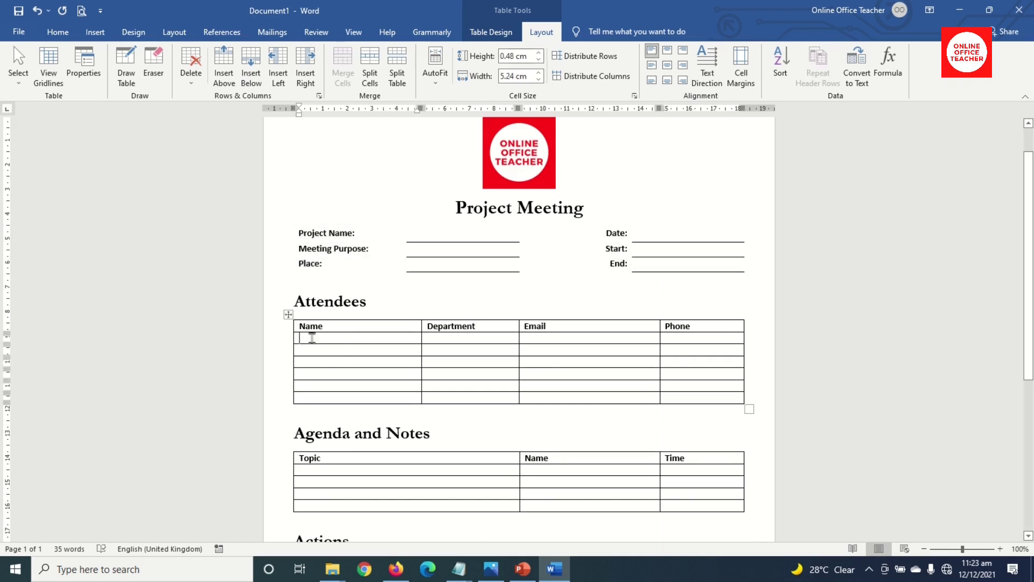
Set the Attendees, Agenda and Notes, Actions and Next Meeting table rows to 0.6 cm
left_click(288, 315)
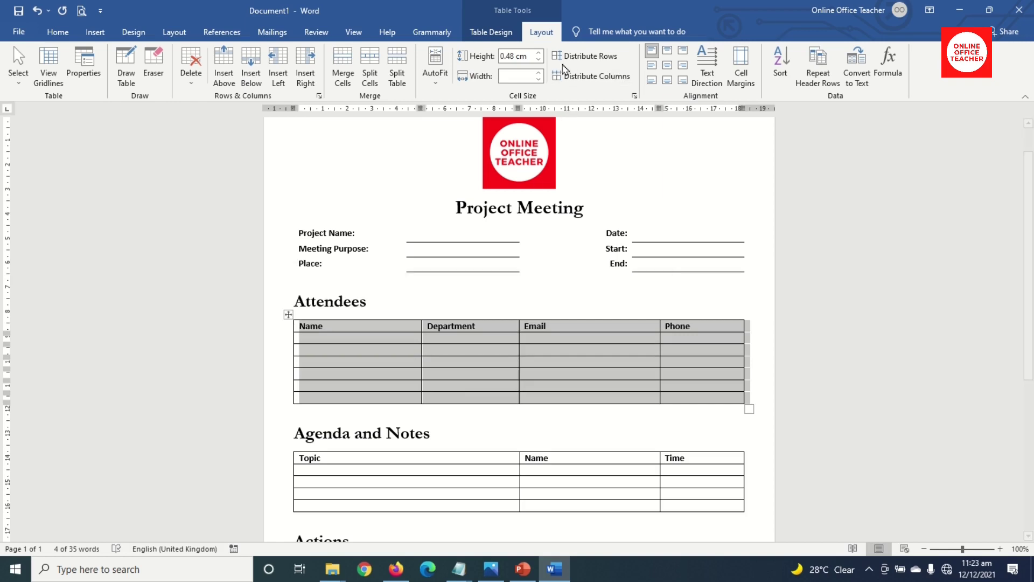
left_click(538, 52)
left_click(538, 52)
scroll(506, 296, "down", 5)
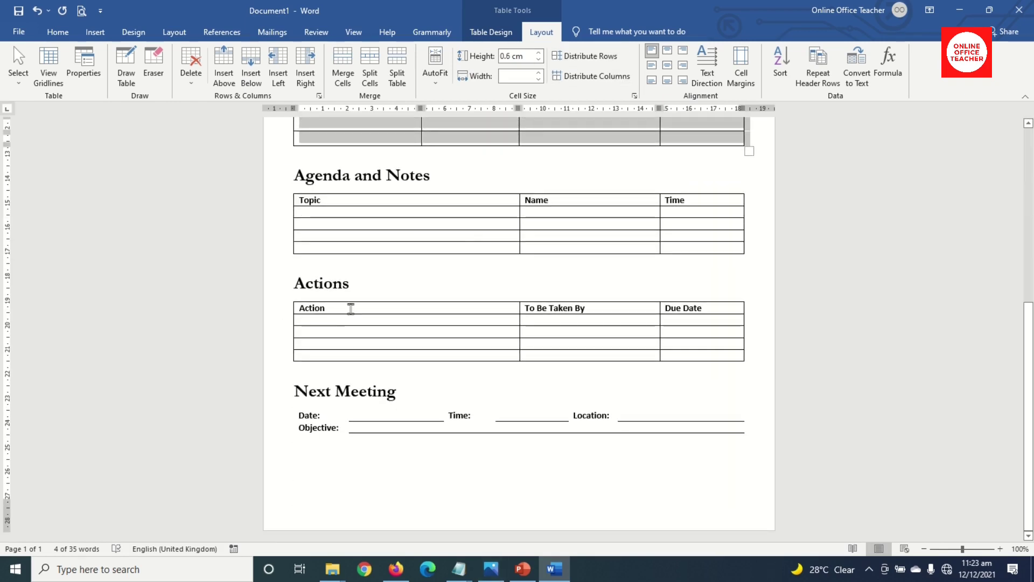
left_click(288, 188)
left_click(538, 53)
left_click(539, 53)
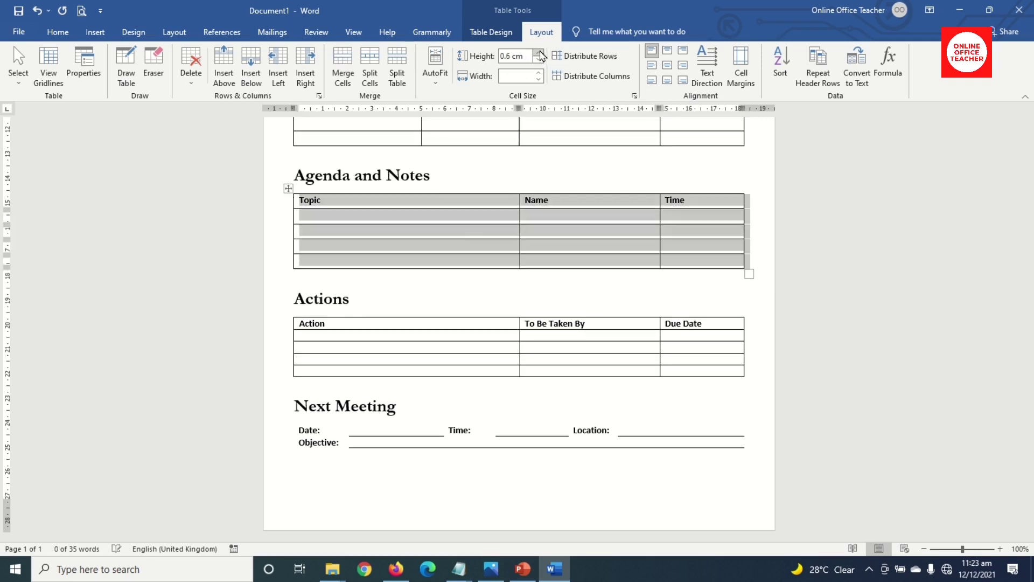
left_click(289, 312)
left_click(538, 53)
left_click(538, 53)
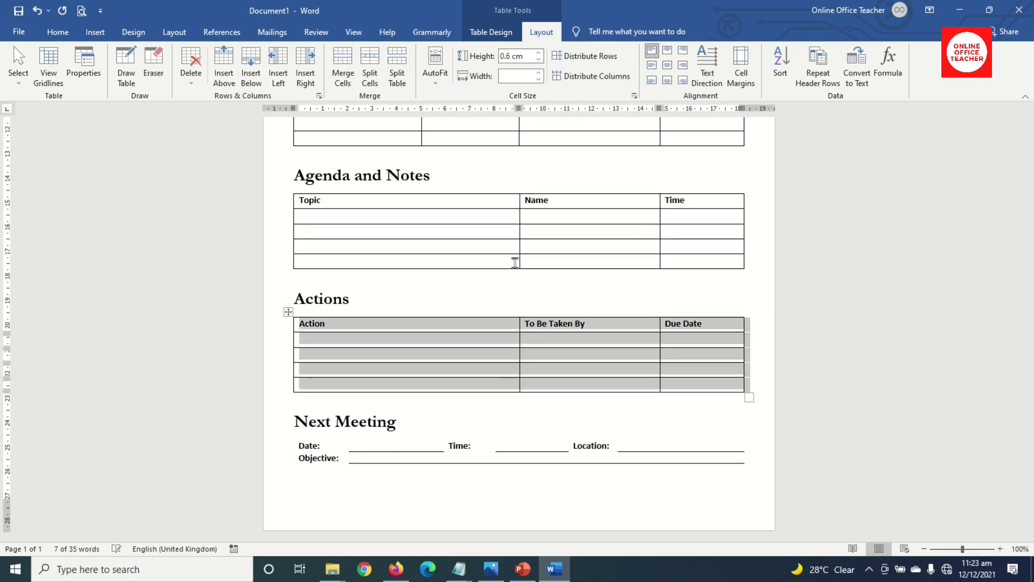
left_click(289, 434)
left_click(538, 52)
left_click(538, 53)
left_click(414, 512)
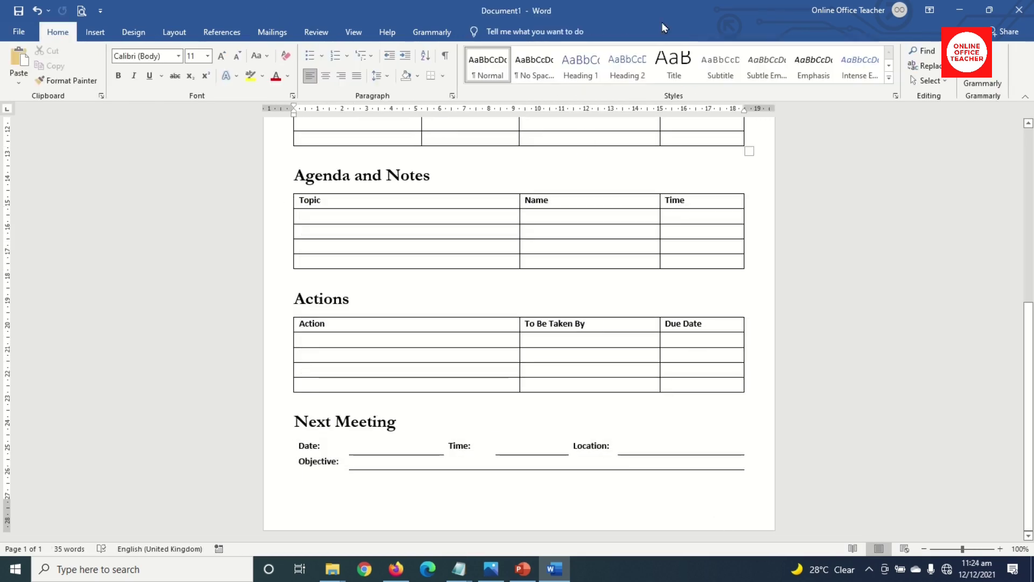
scroll(536, 277, "up", 10)
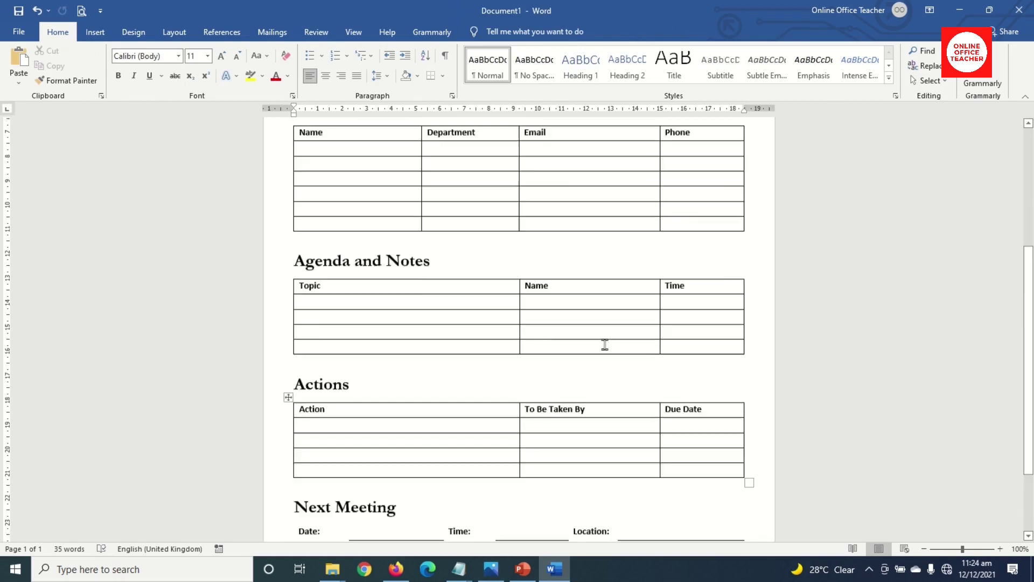
Review the page, then select the Attendees header row from Name to Phone
scroll(697, 327, "down", 8)
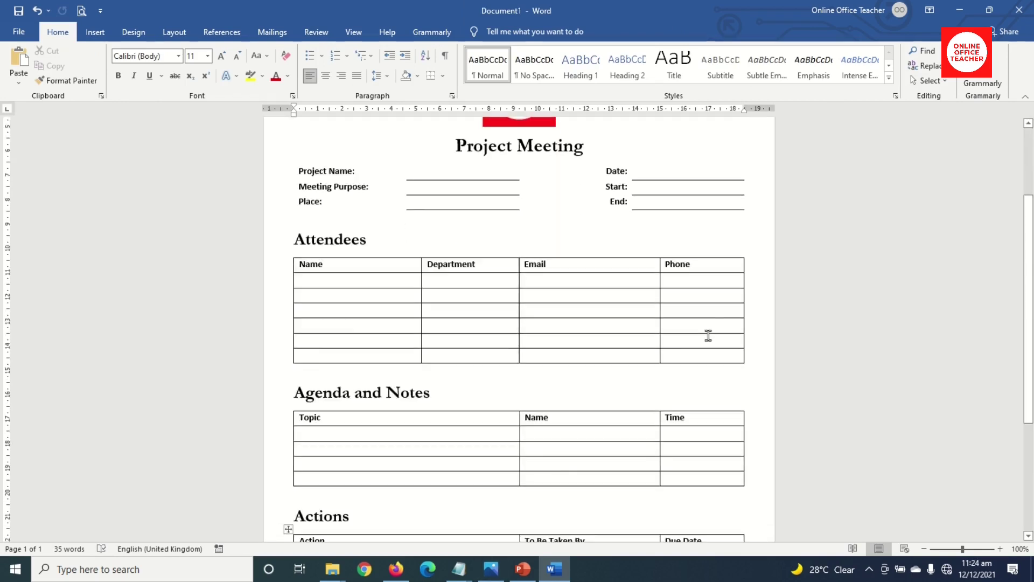
scroll(757, 418, "up", 5)
scroll(637, 494, "up", 3)
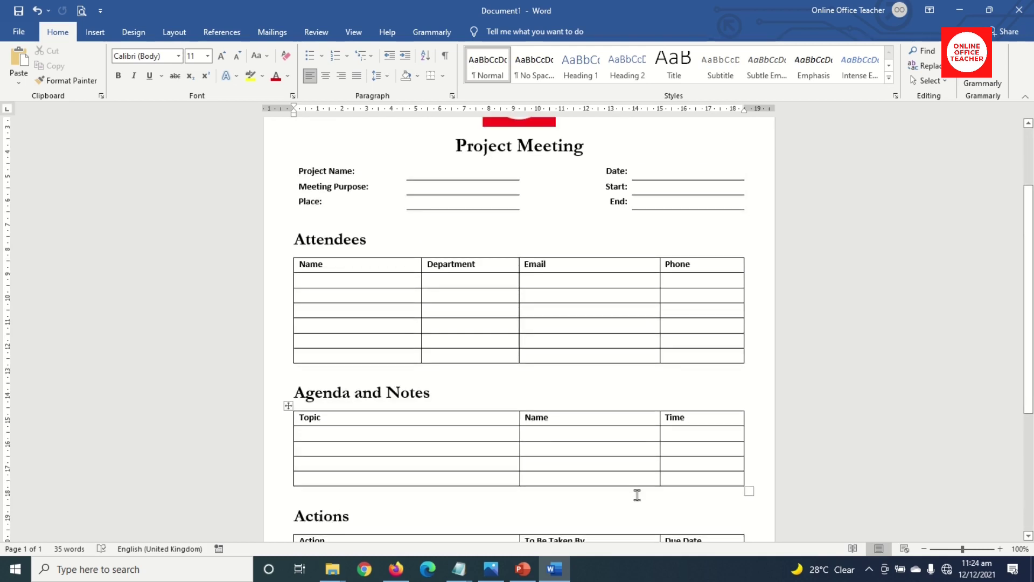
scroll(556, 446, "down", 3)
scroll(424, 242, "up", 4)
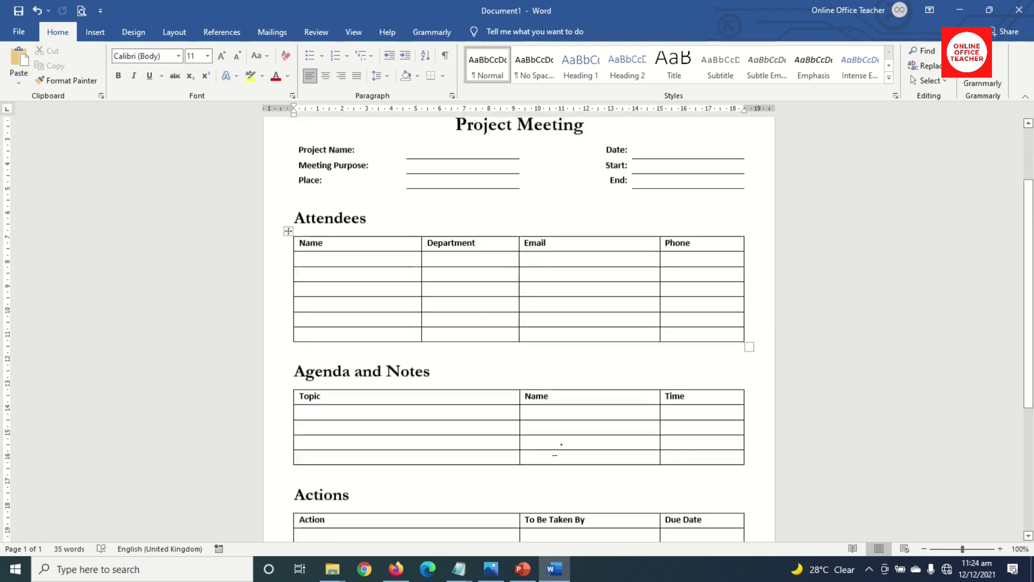
scroll(608, 379, "down", 6)
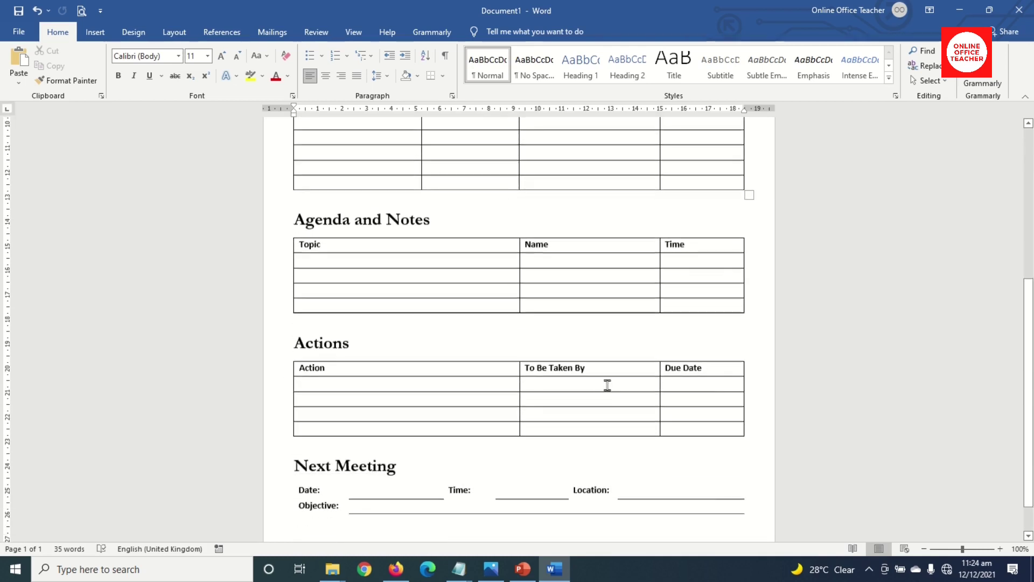
scroll(608, 385, "up", 9)
scroll(569, 477, "down", 2)
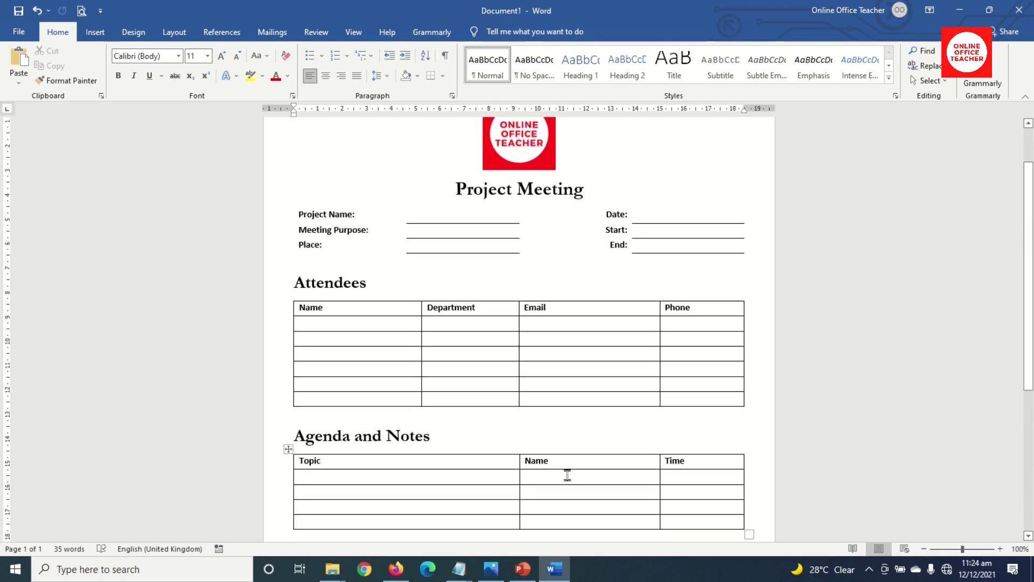
left_click_drag(304, 307, 692, 315)
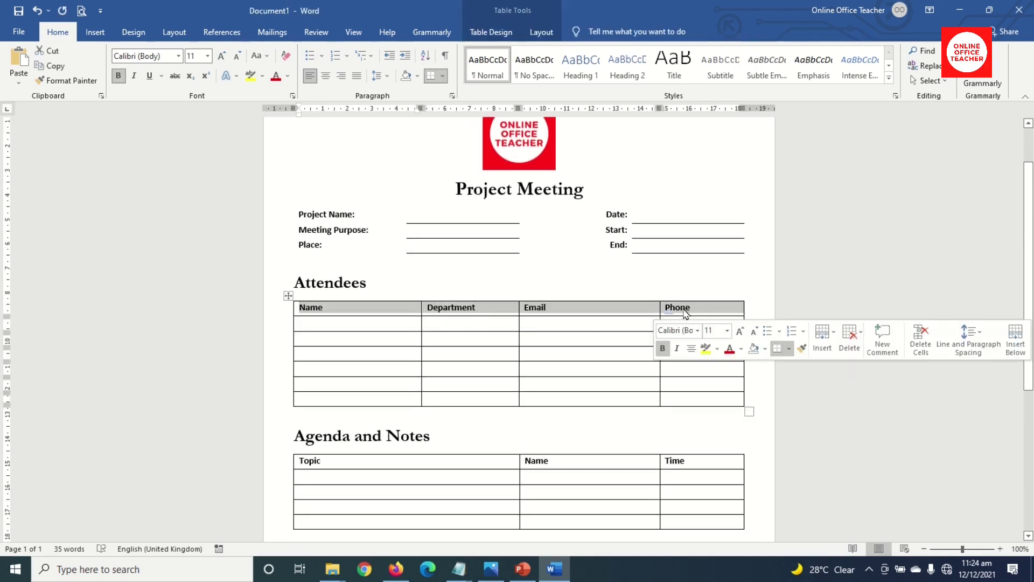
Shade the Attendees header row red and make its text white
left_click(491, 33)
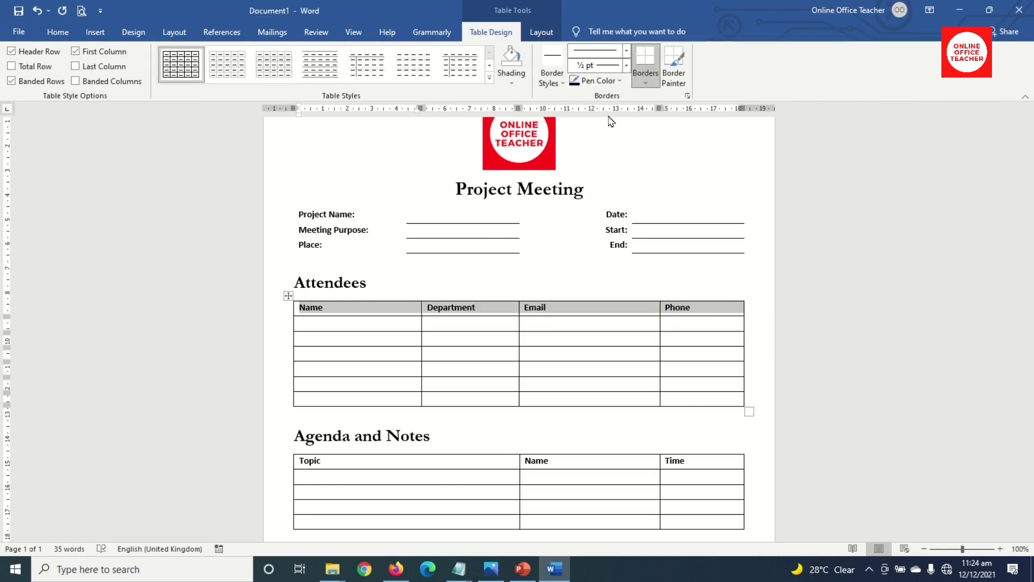
left_click(513, 85)
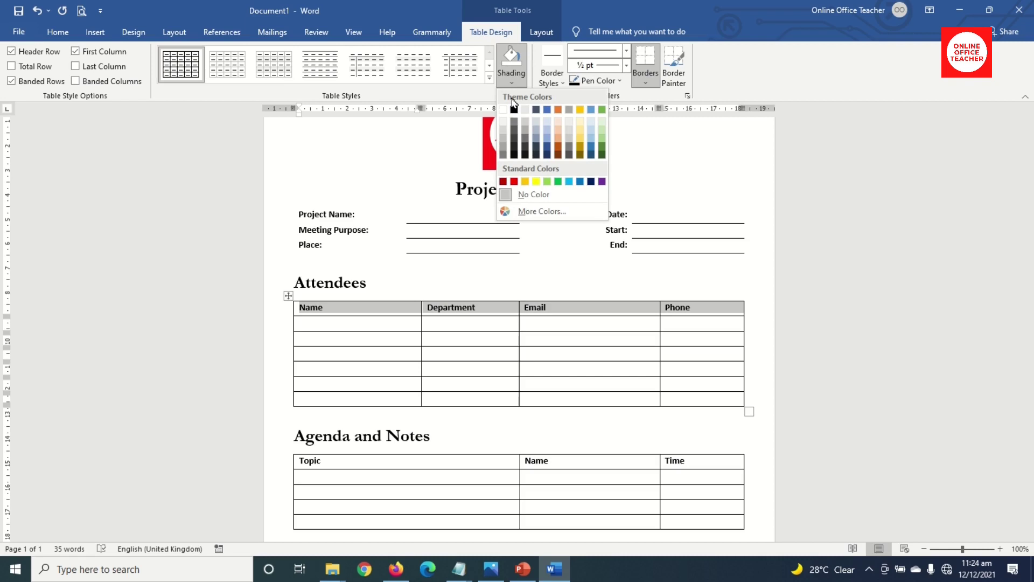
left_click(515, 177)
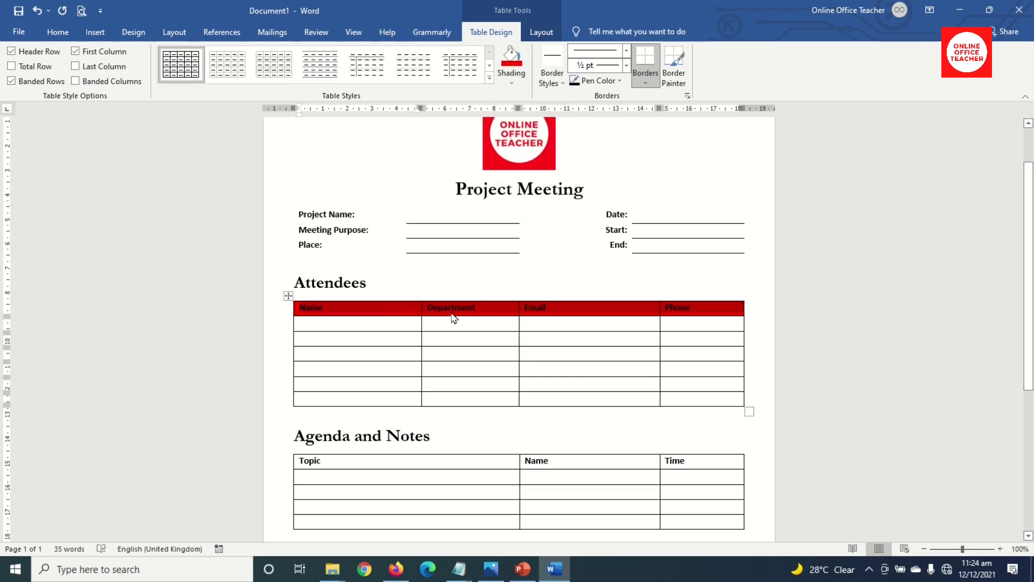
left_click(57, 34)
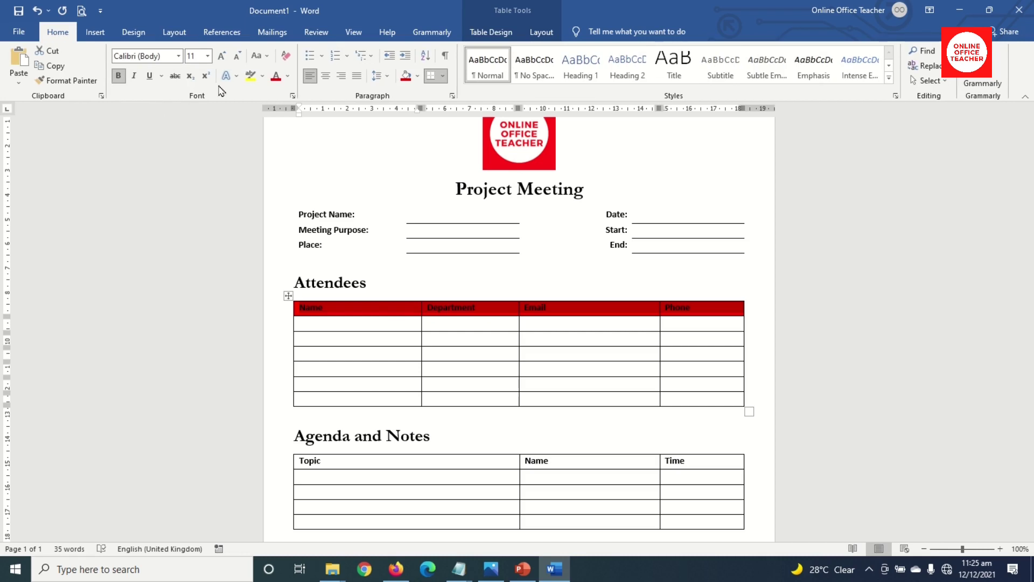
left_click(289, 80)
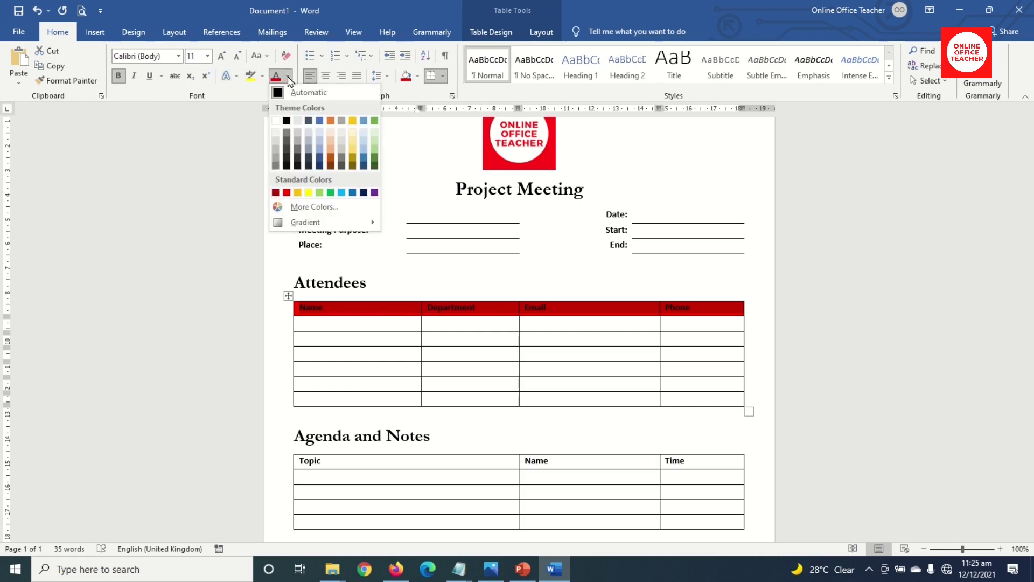
left_click(271, 122)
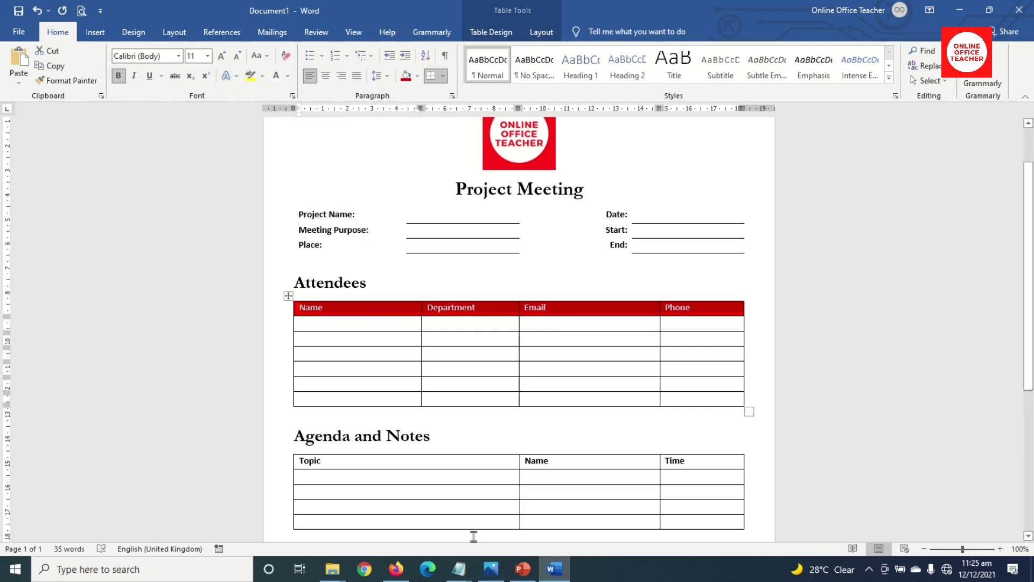
Give the Agenda and Notes and Actions header rows red shading with white text
left_click(300, 460)
scroll(341, 283, "down", 2)
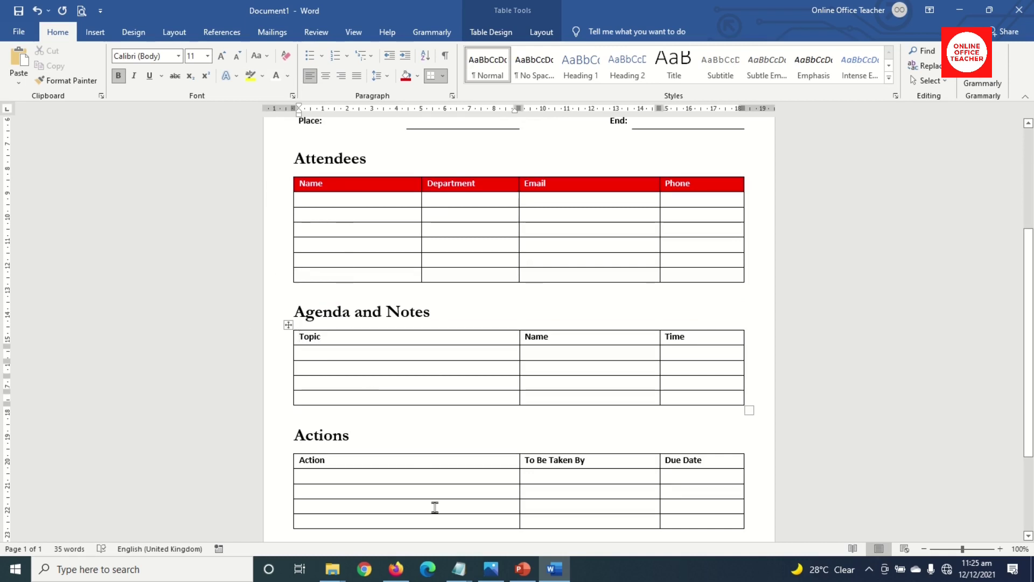
left_click_drag(301, 337, 738, 337)
left_click(275, 75)
left_click(405, 75)
left_click(302, 459)
left_click_drag(301, 459, 690, 459)
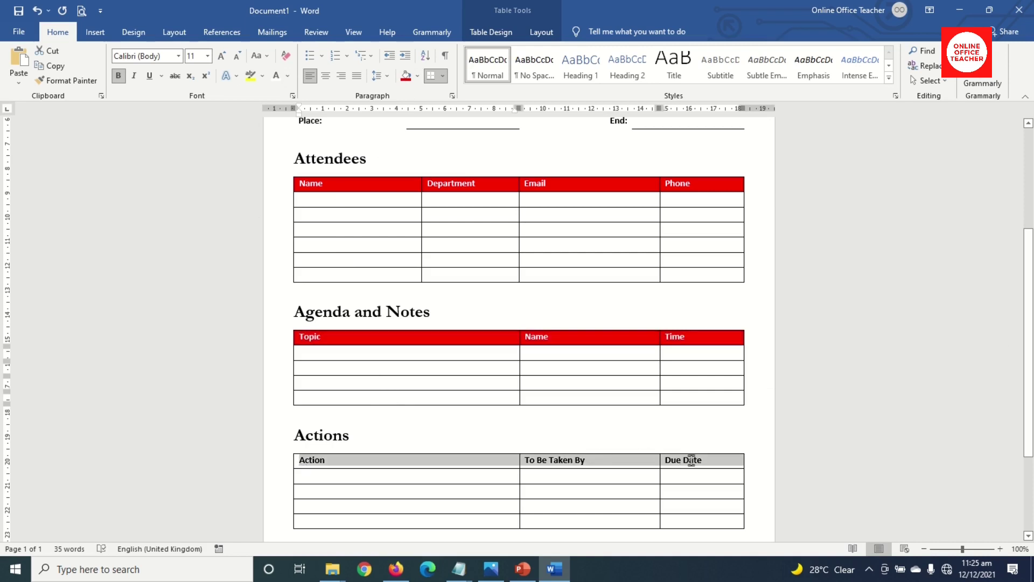
left_click(405, 75)
left_click(276, 75)
scroll(397, 390, "up", 3)
left_click(641, 340)
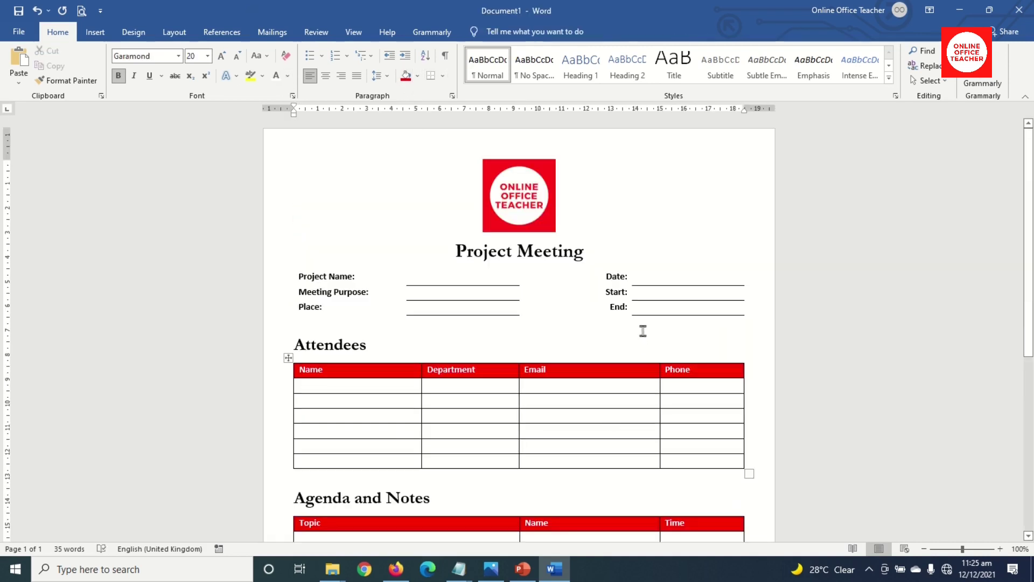
Zoom the view out to 60% to show the whole meeting page
scroll(641, 339, "down", 6)
scroll(646, 397, "up", 6)
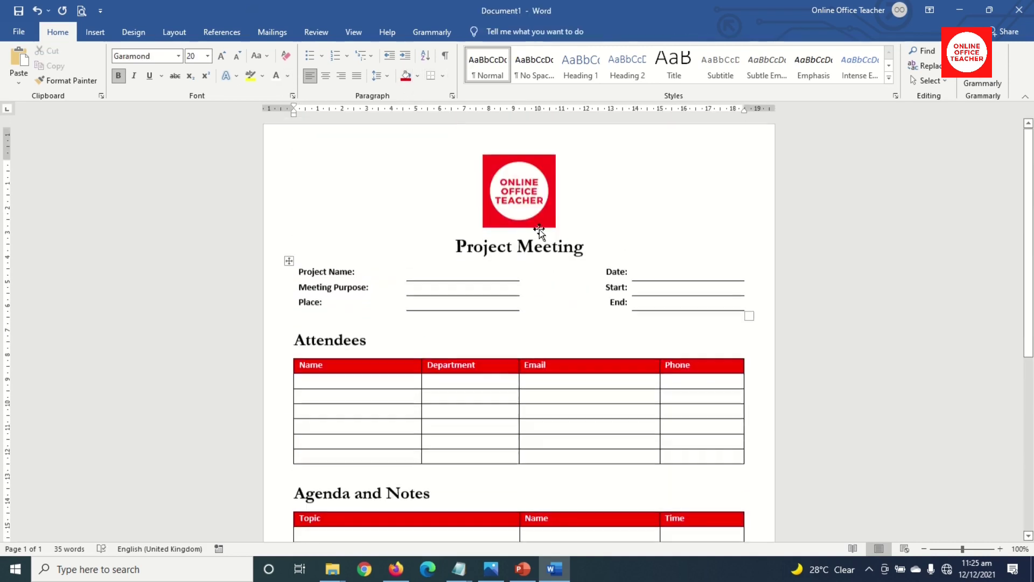
scroll(669, 426, "down", 1)
left_click(925, 548)
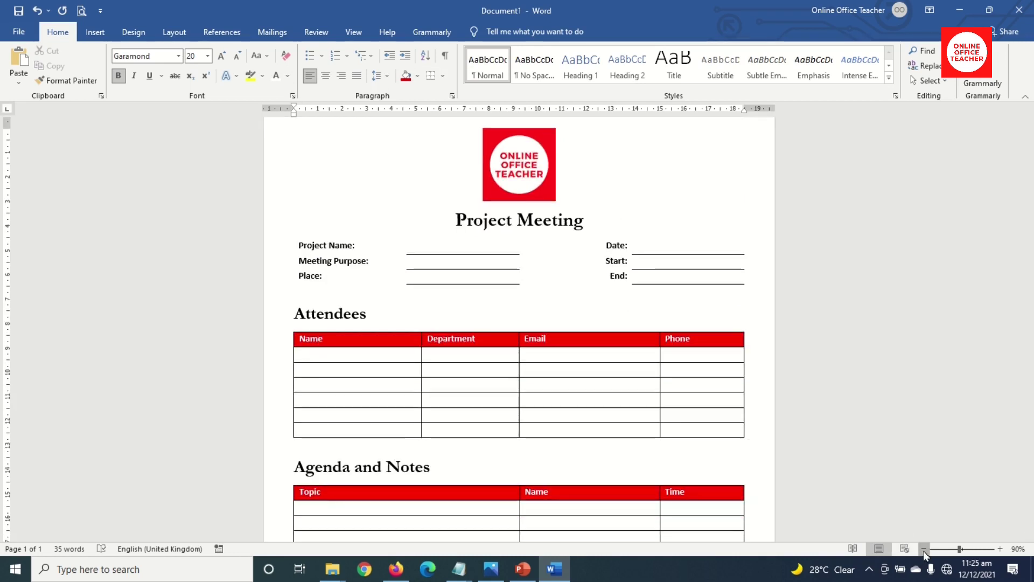
left_click(924, 549)
left_click(924, 549)
left_click(924, 549)
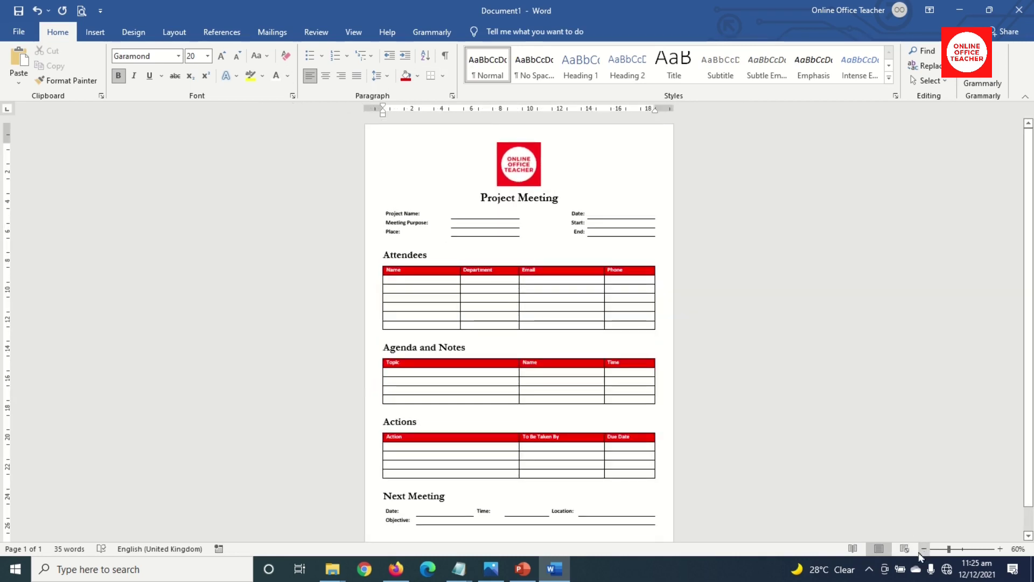